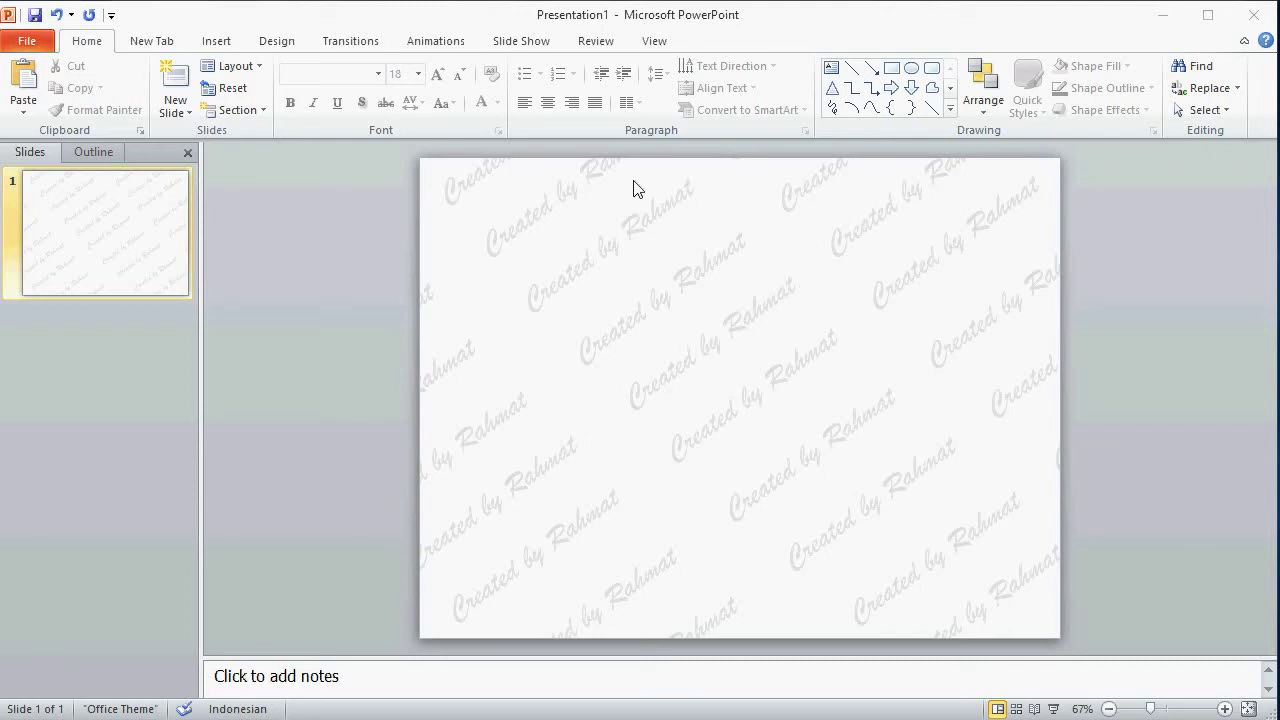
- Fill the slide background with solid light blue, leaving the diagonal watermark visible
click(290, 47)
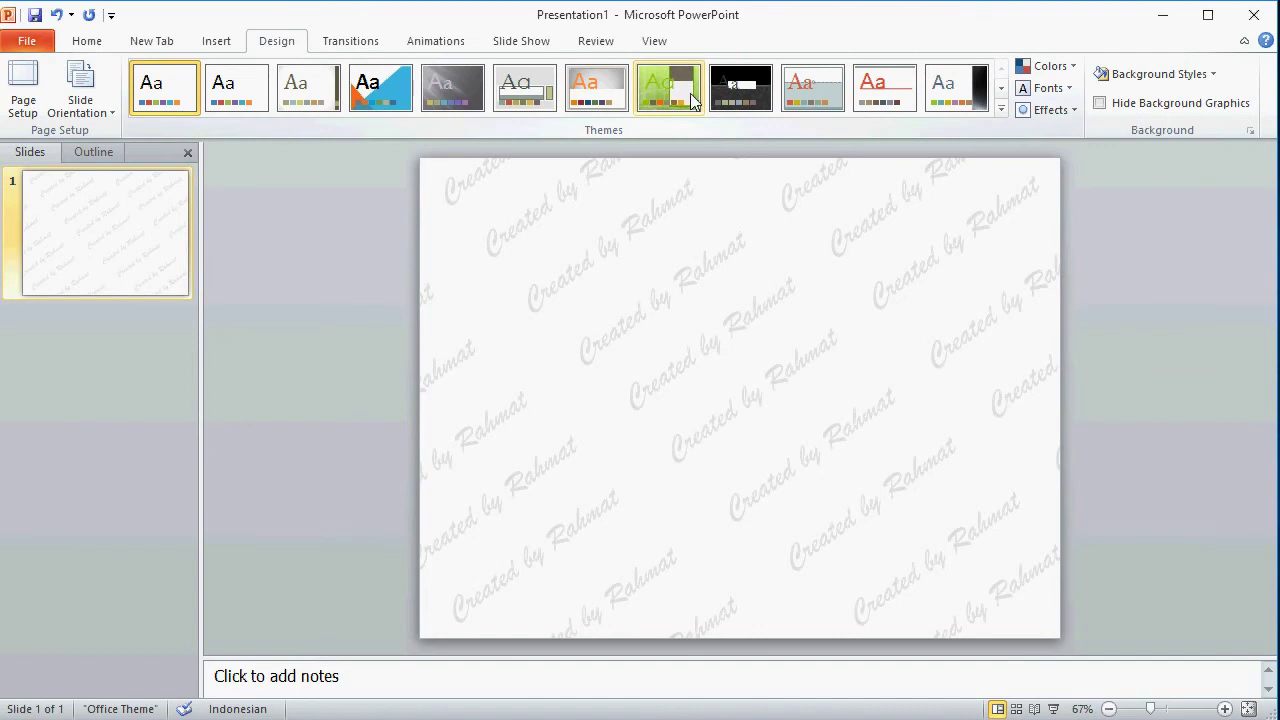
click(1145, 84)
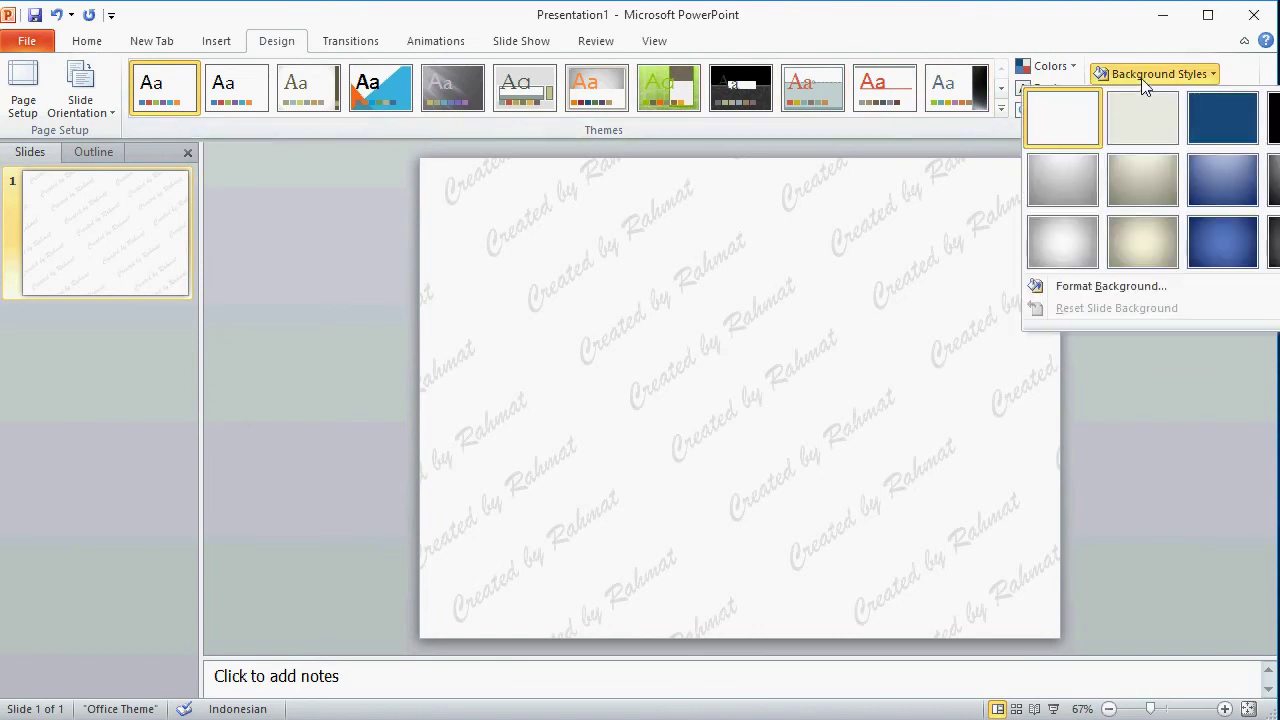
click(1108, 285)
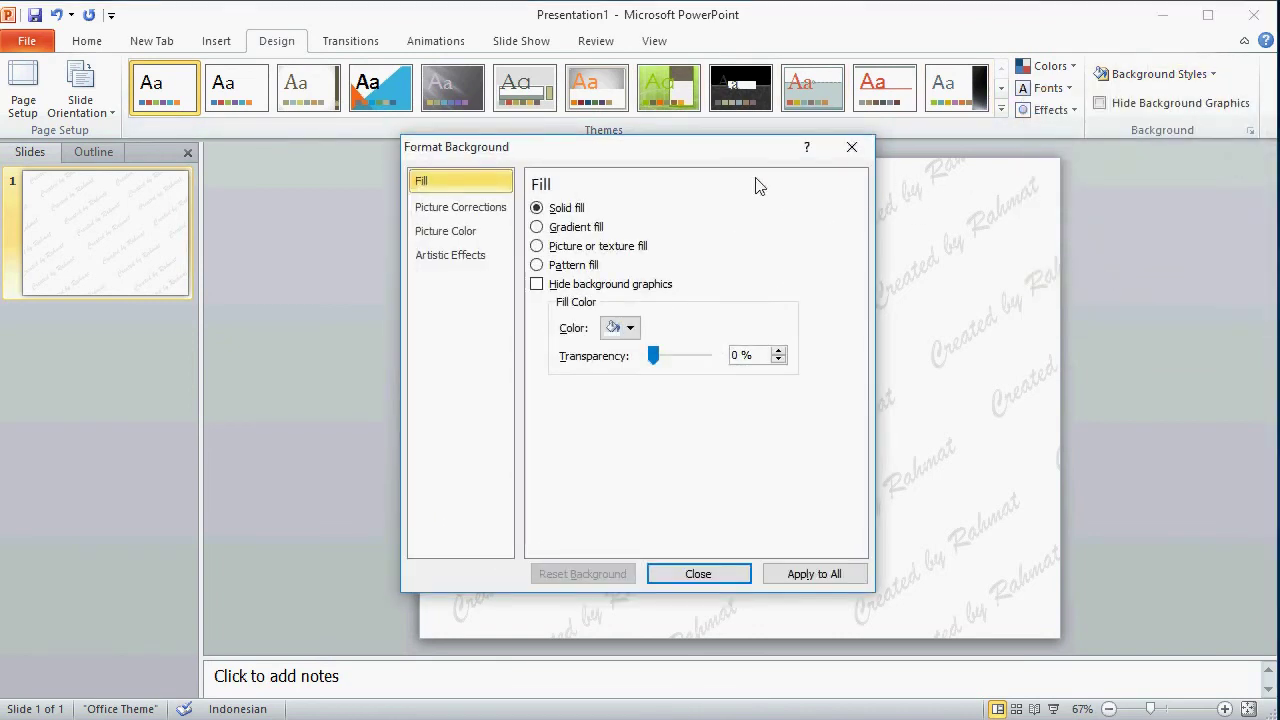
click(629, 328)
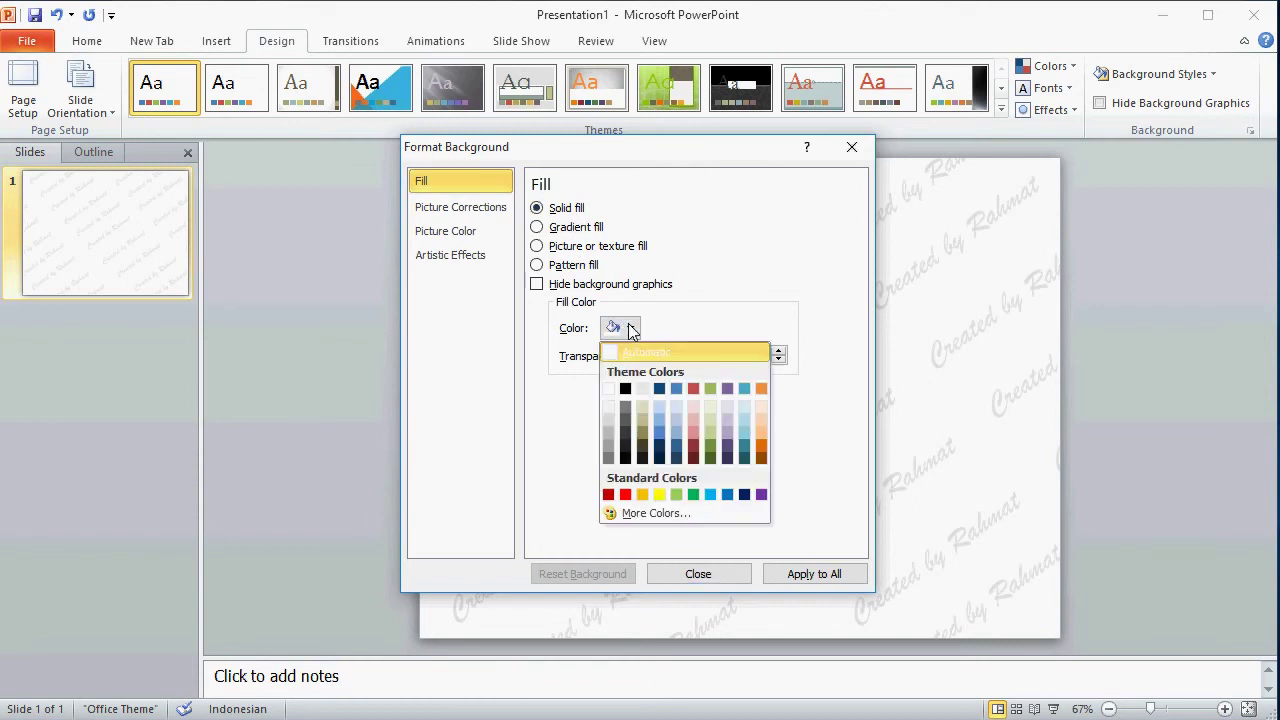
click(710, 494)
click(709, 578)
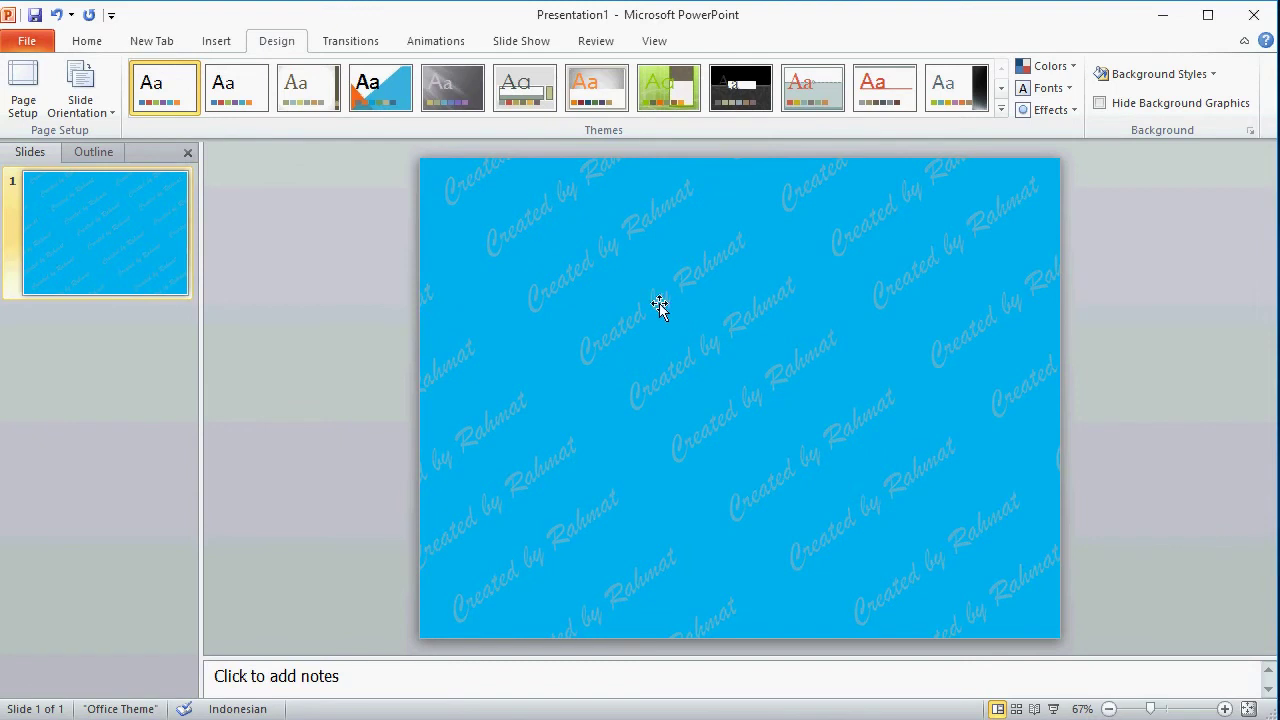
click(221, 49)
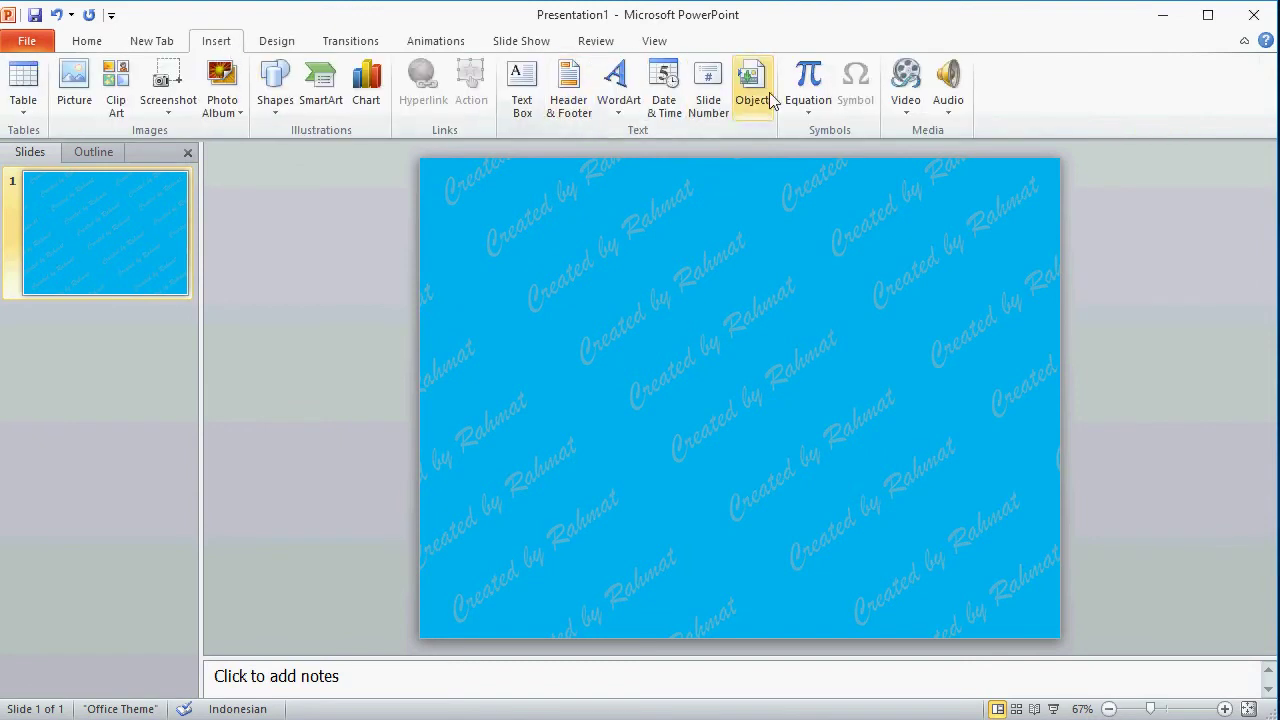
- Insert the Wildlife video from Sample Videos onto the slide
click(903, 111)
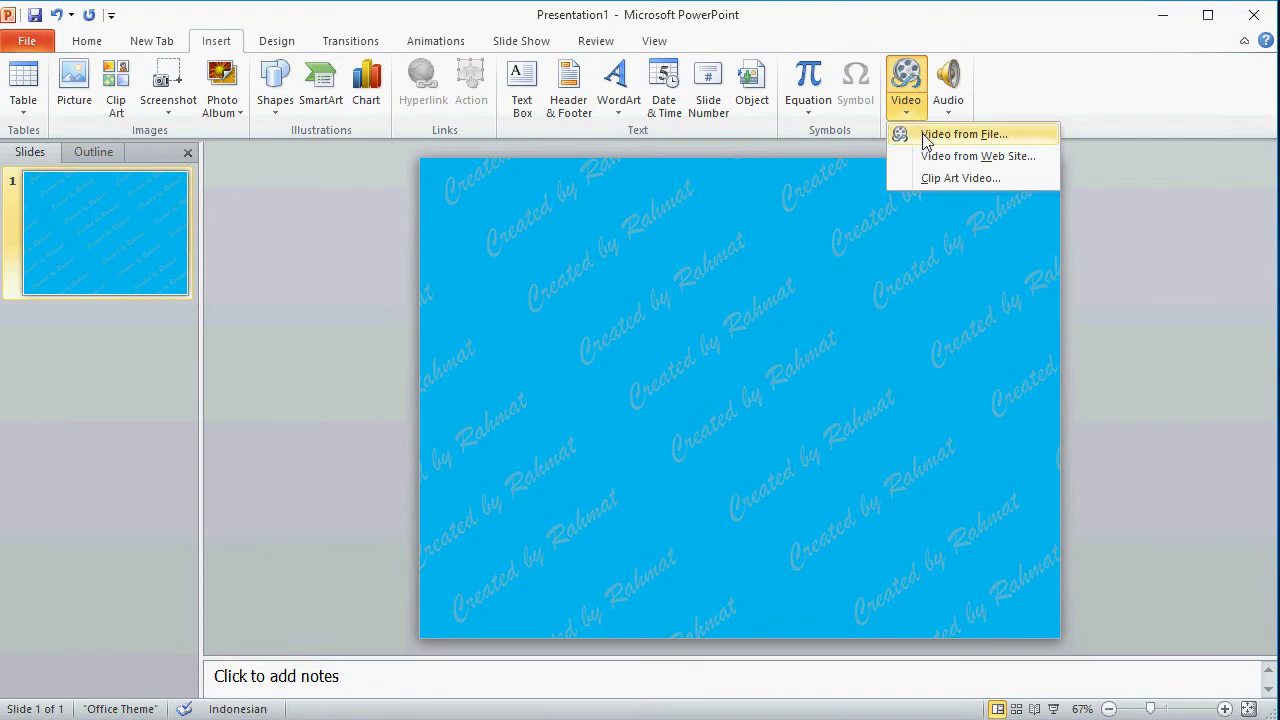
click(928, 134)
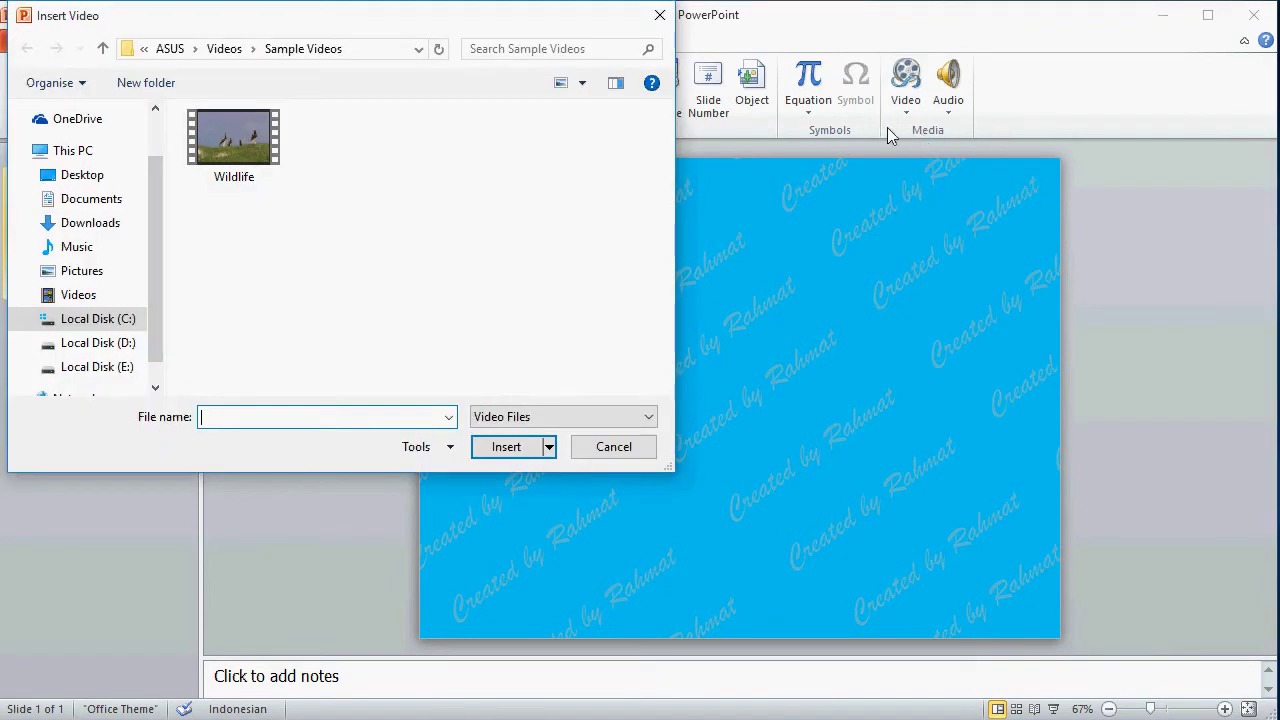
click(235, 138)
click(507, 447)
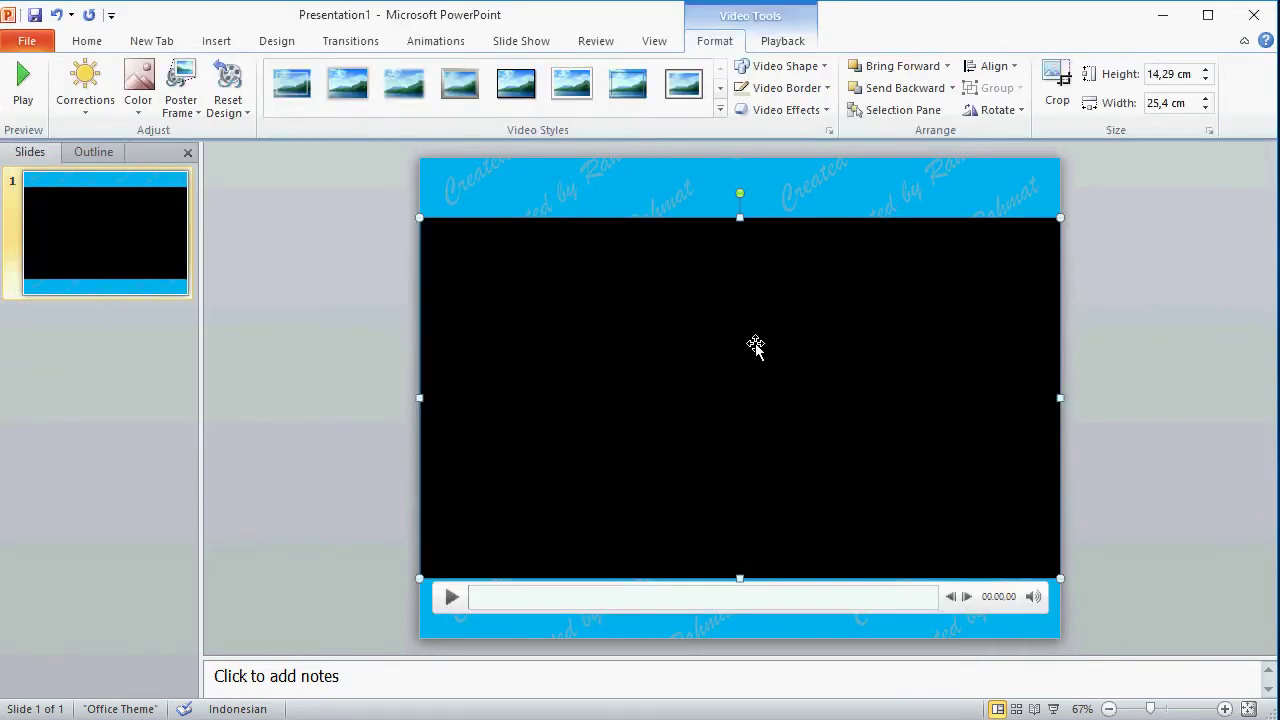
click(818, 67)
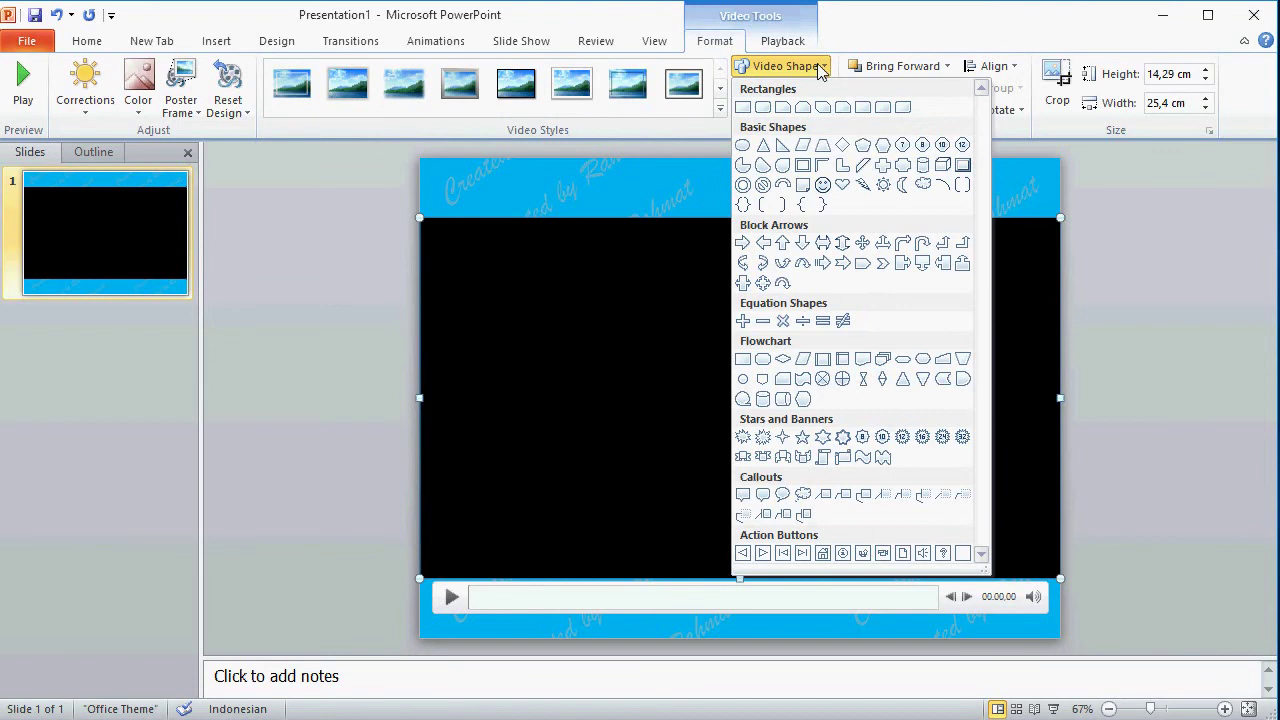
- Make the video an oval and drag it left past the slide's left edge
click(743, 145)
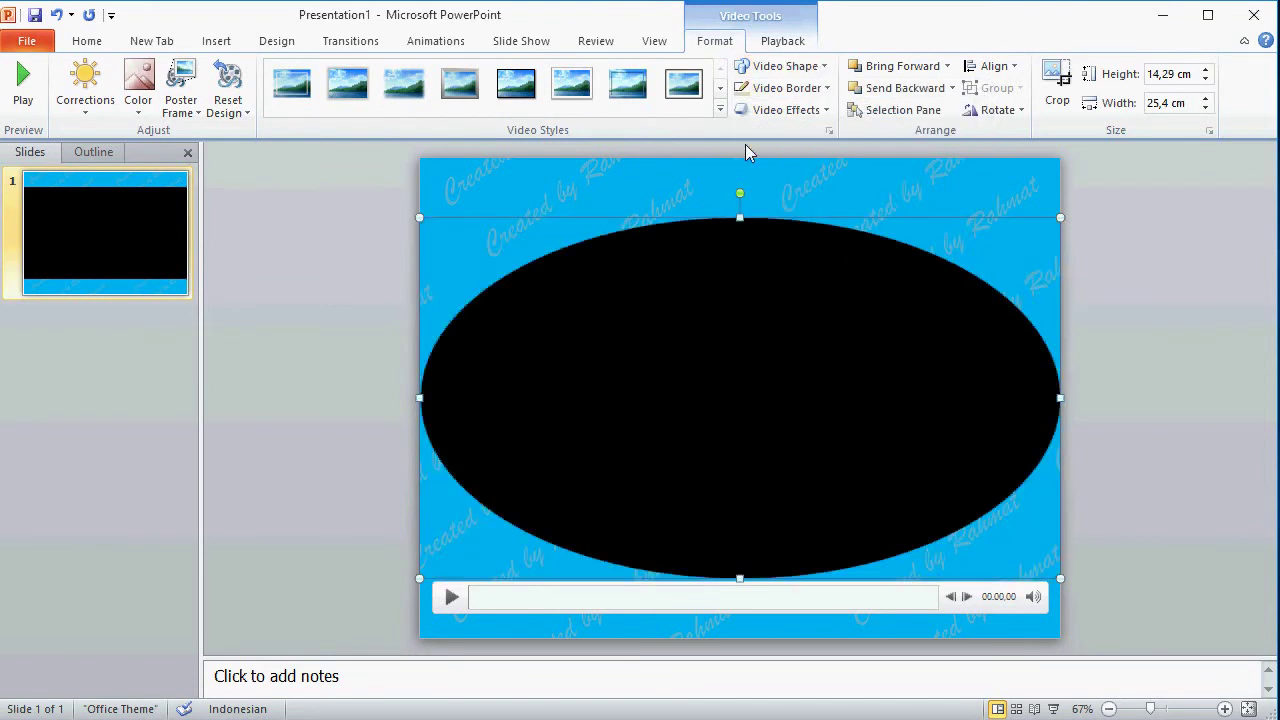
drag(734, 314, 459, 314)
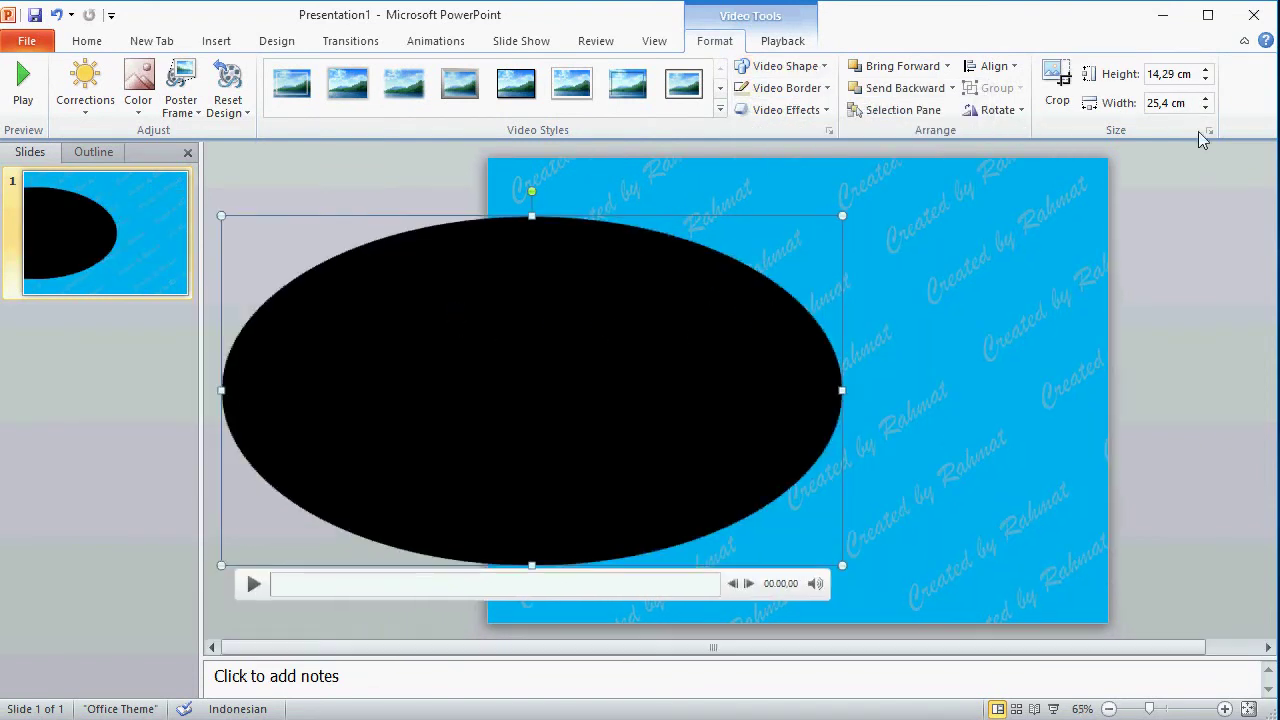
click(1209, 131)
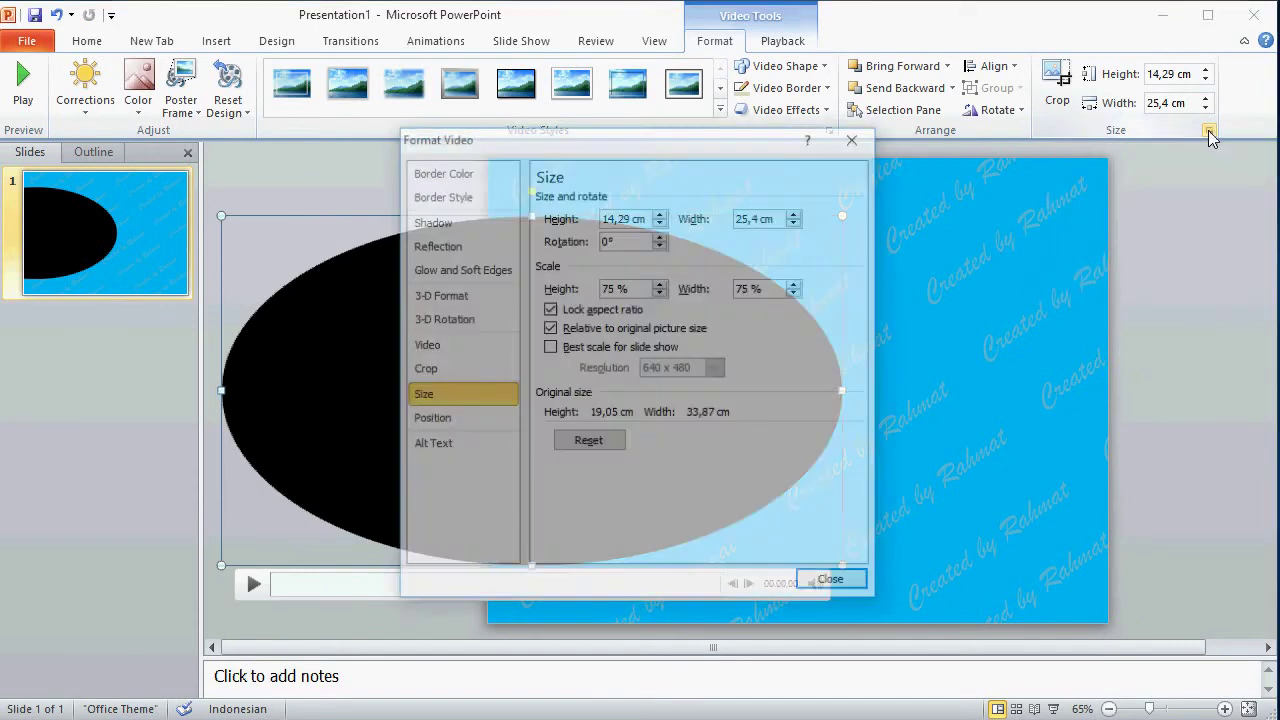
- Unlock the aspect ratio and resize the video to 15 cm by 15 cm
click(549, 309)
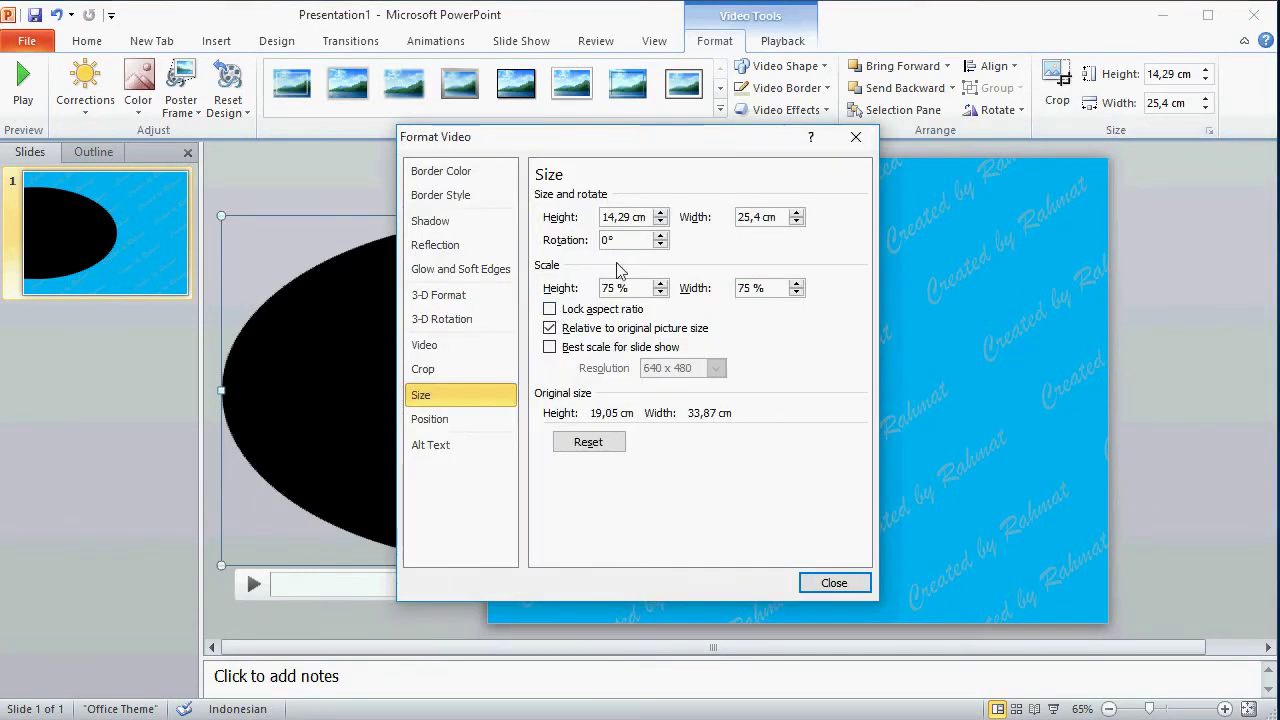
drag(631, 211, 515, 209)
text(1)
click(762, 217)
drag(766, 217, 736, 217)
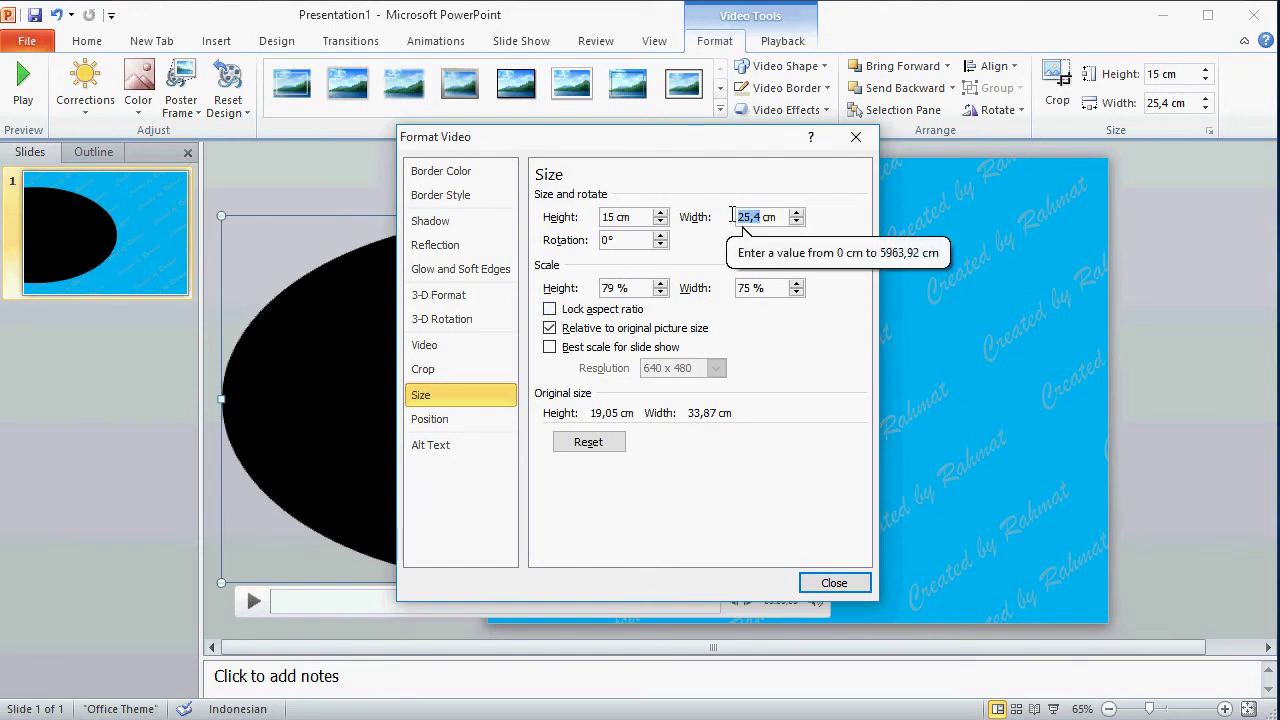
text(1)
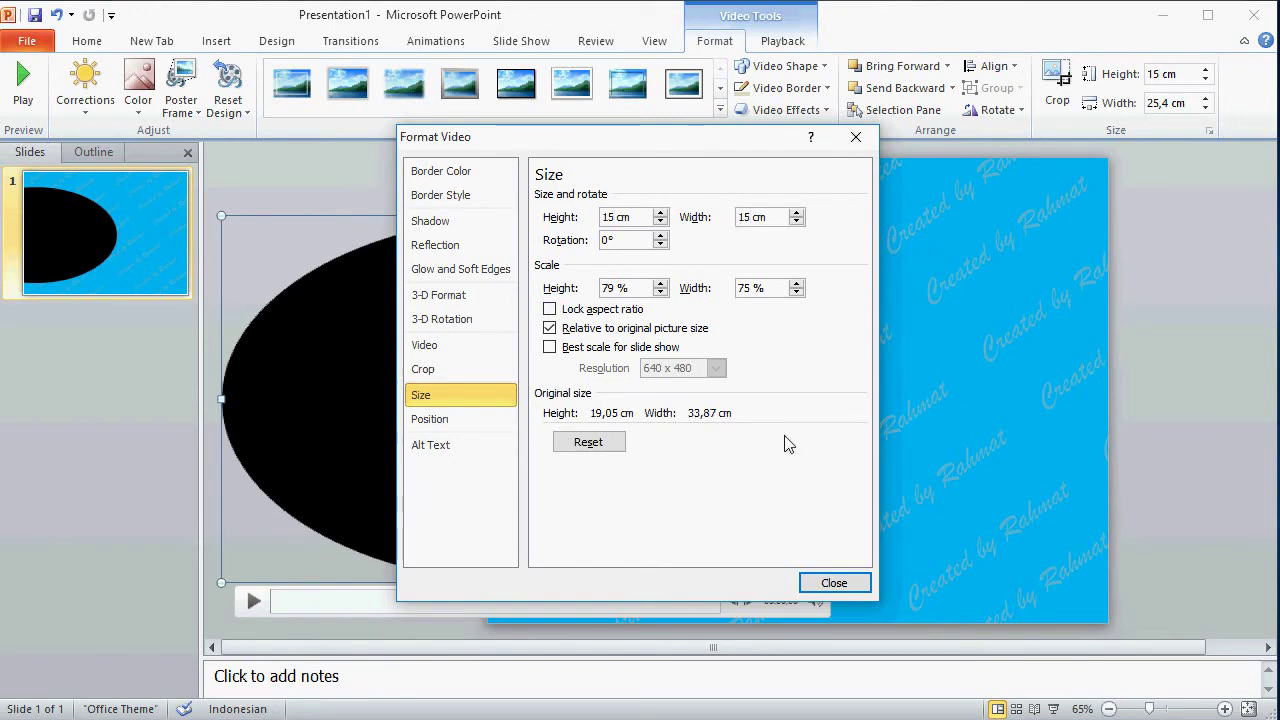
click(830, 584)
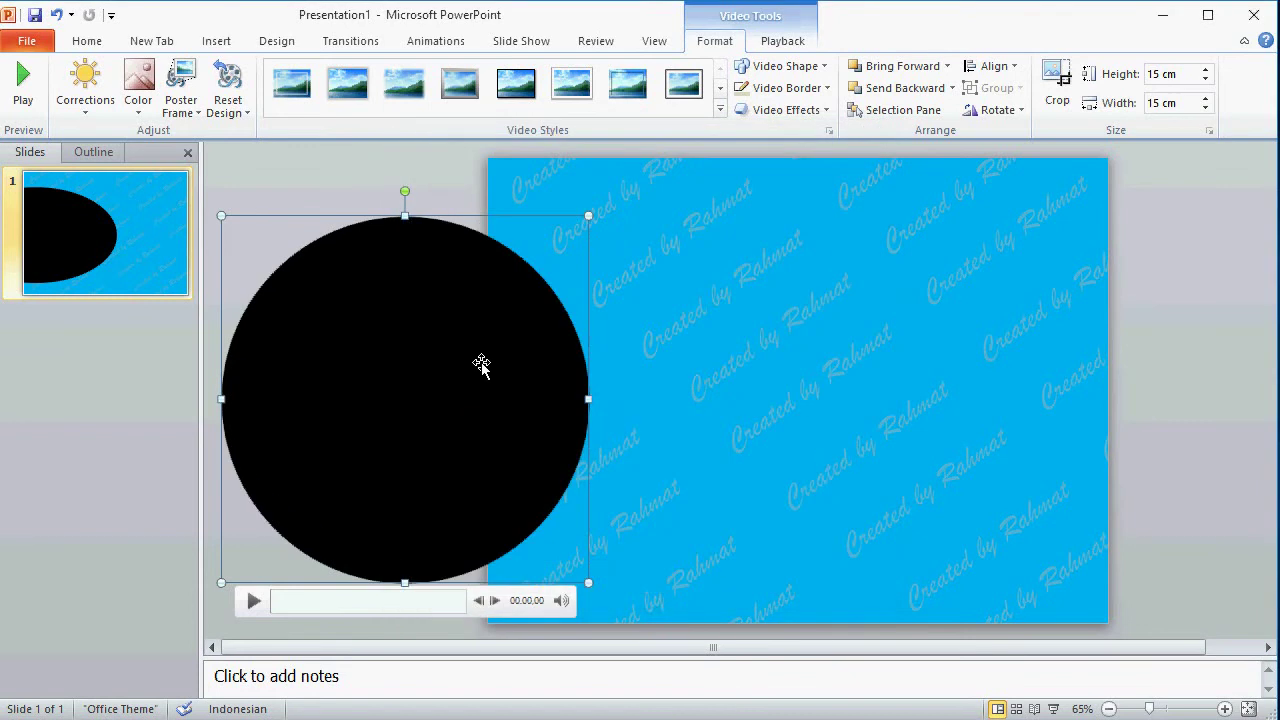
click(793, 90)
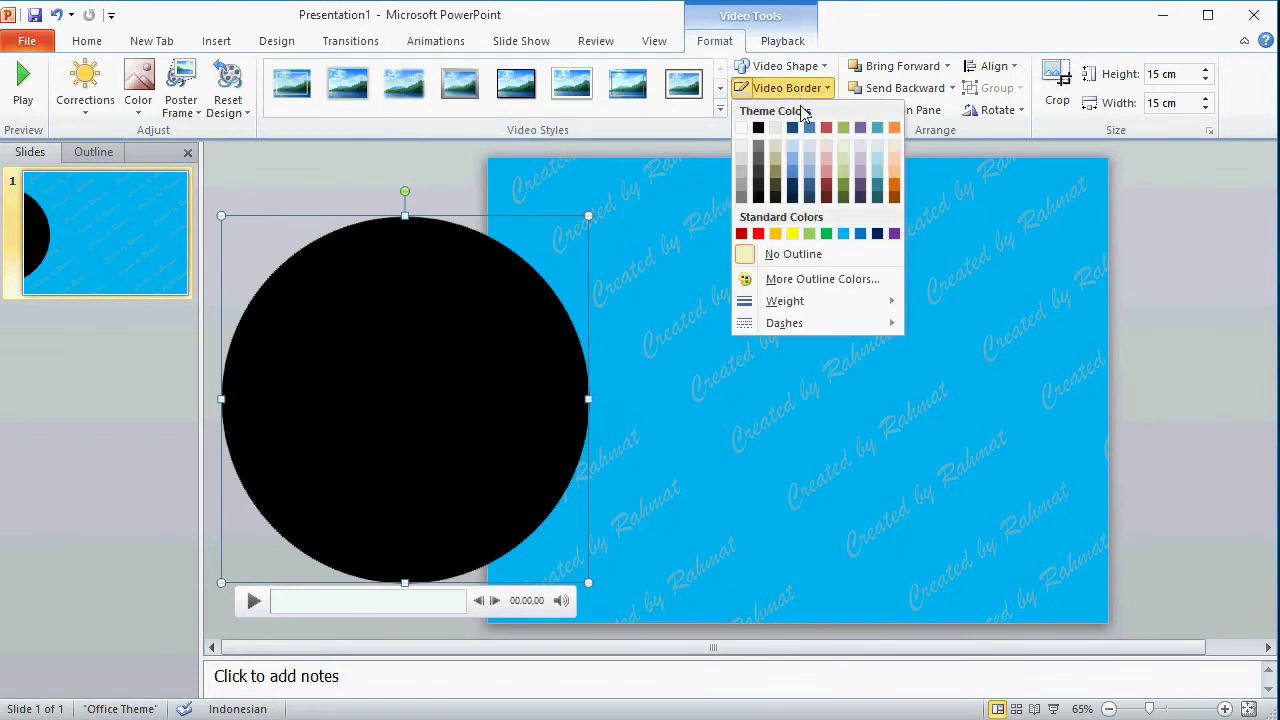
- Give the video a solid border line 16 pt wide
mouse_move(823, 322)
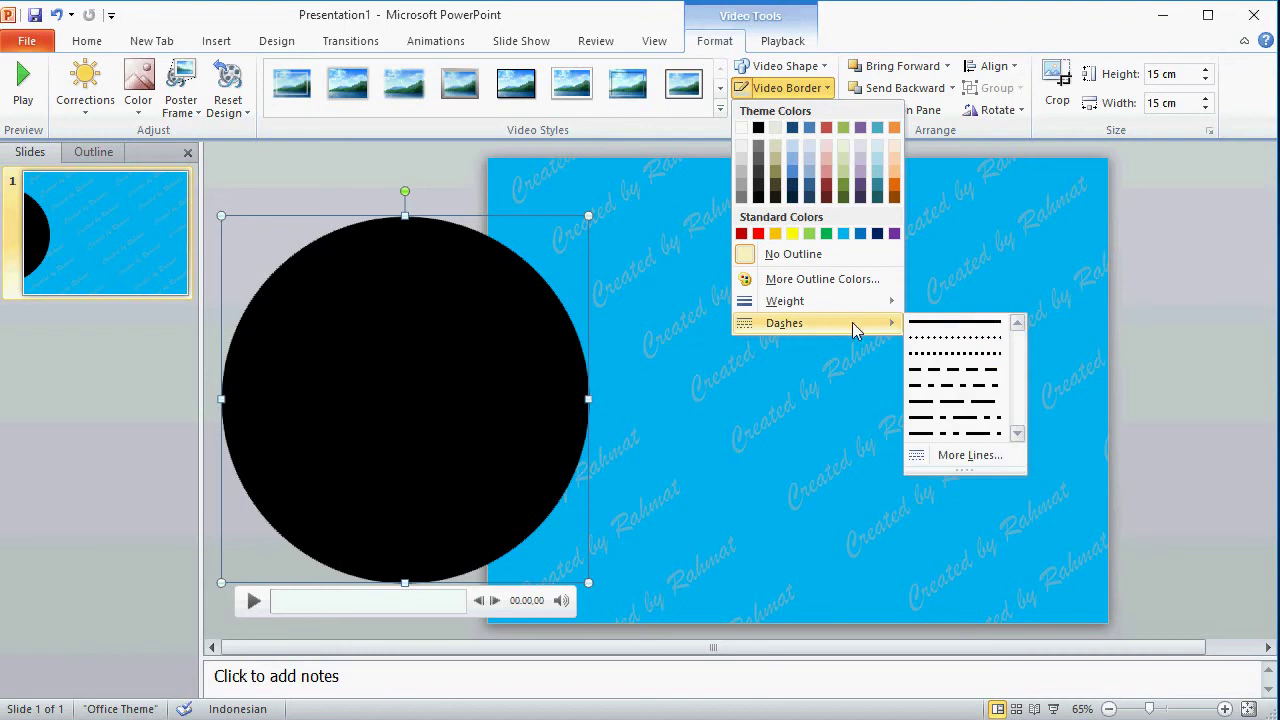
click(916, 323)
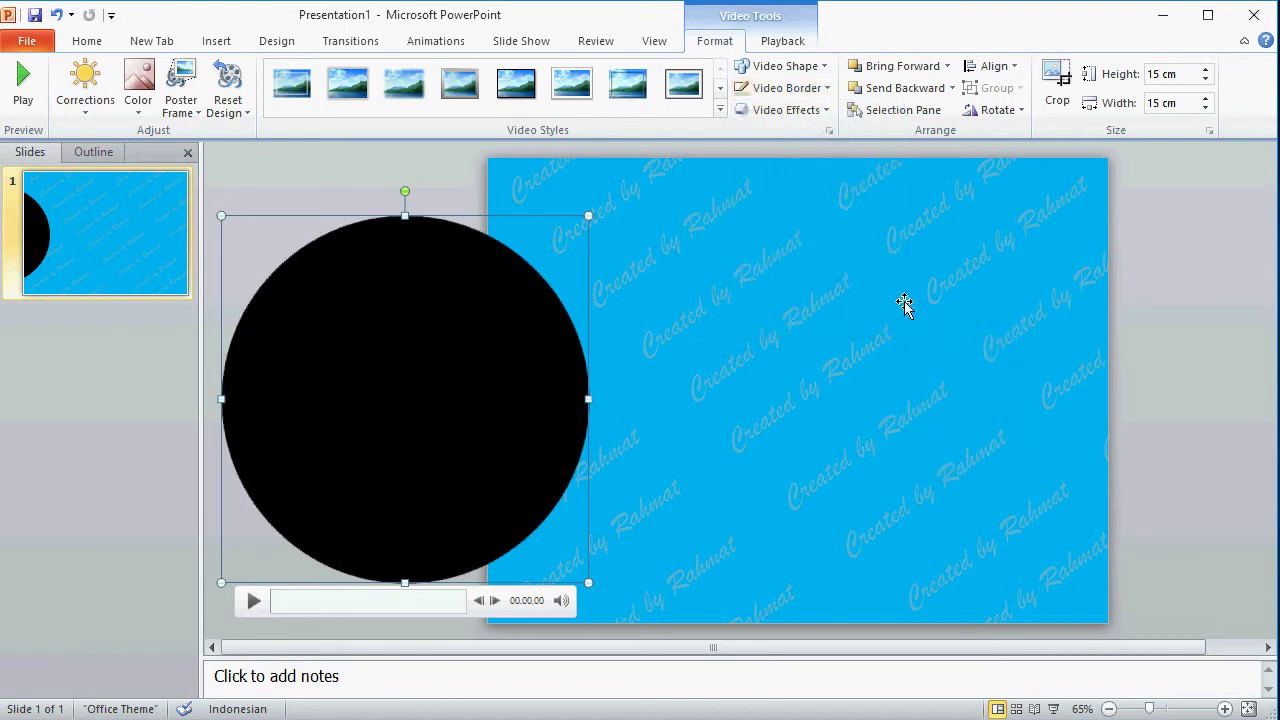
click(810, 92)
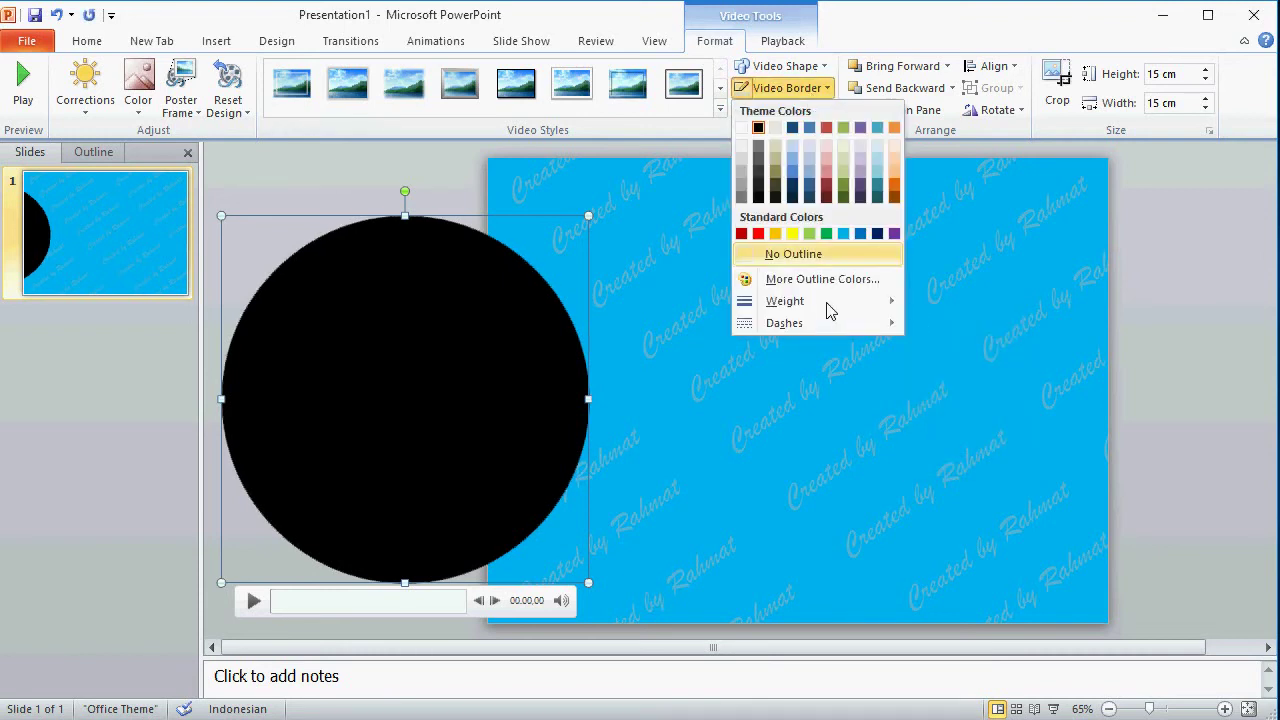
mouse_move(830, 306)
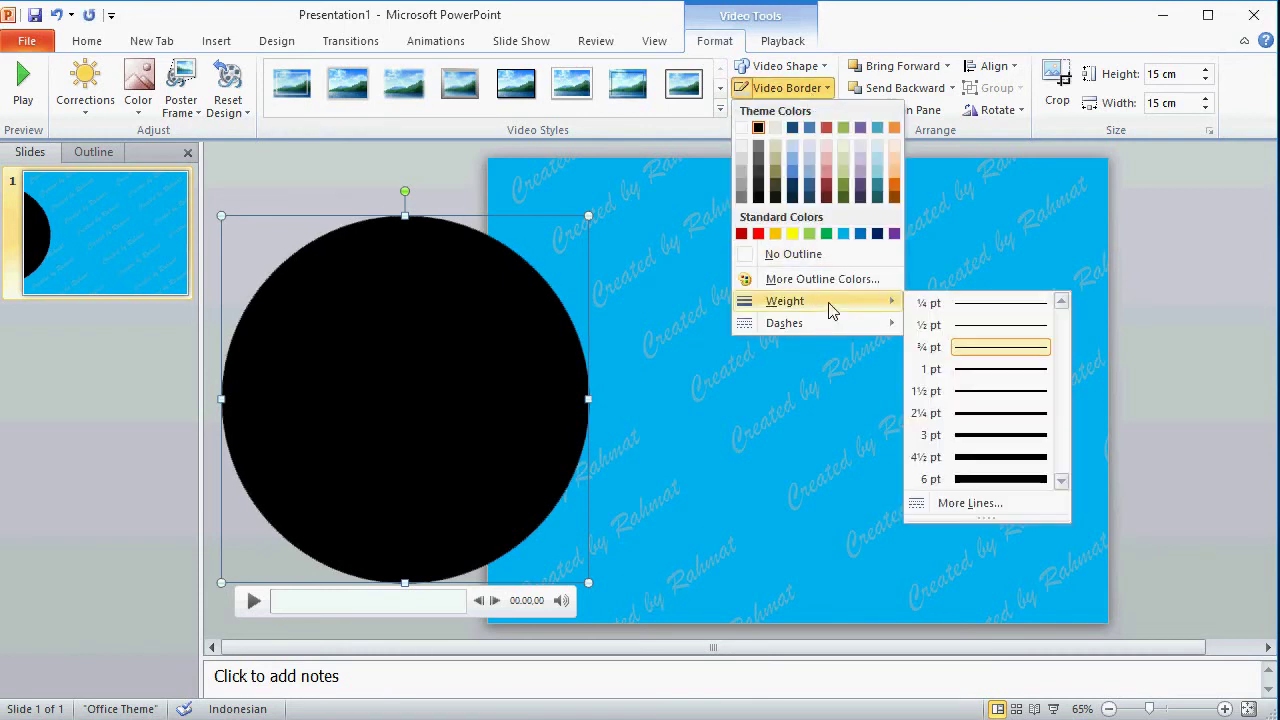
click(970, 504)
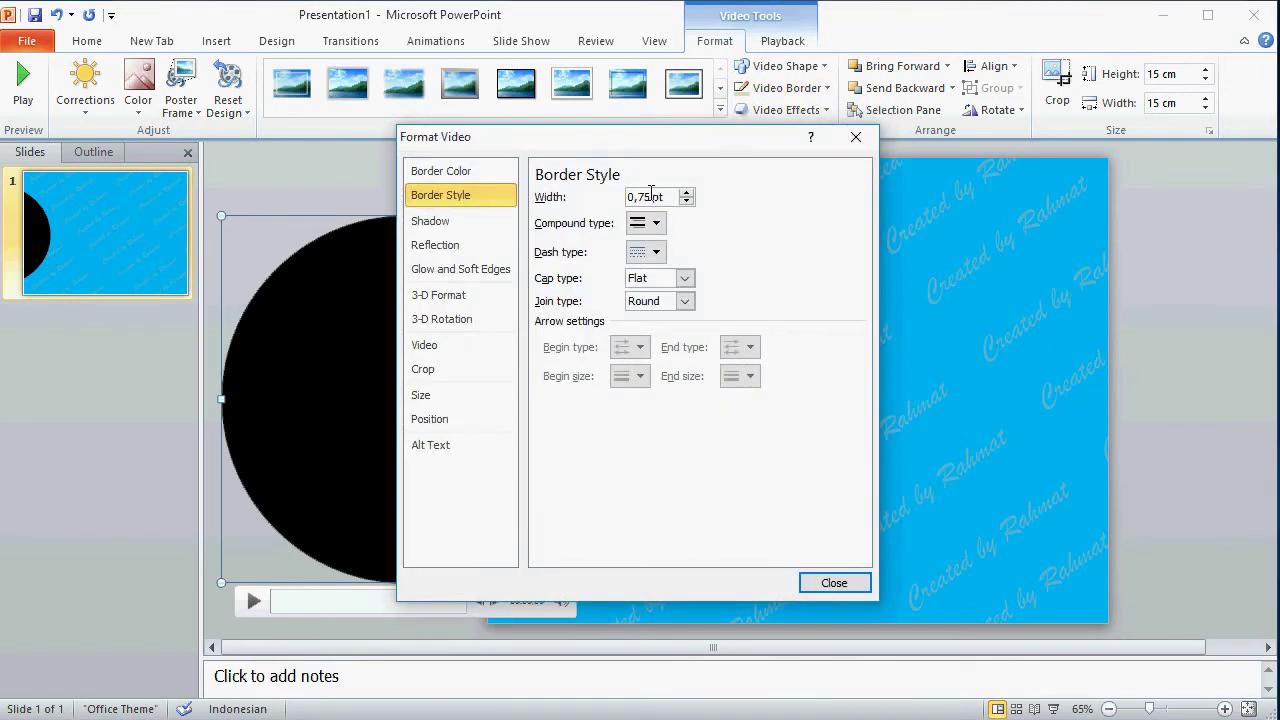
drag(651, 192, 574, 190)
text(16)
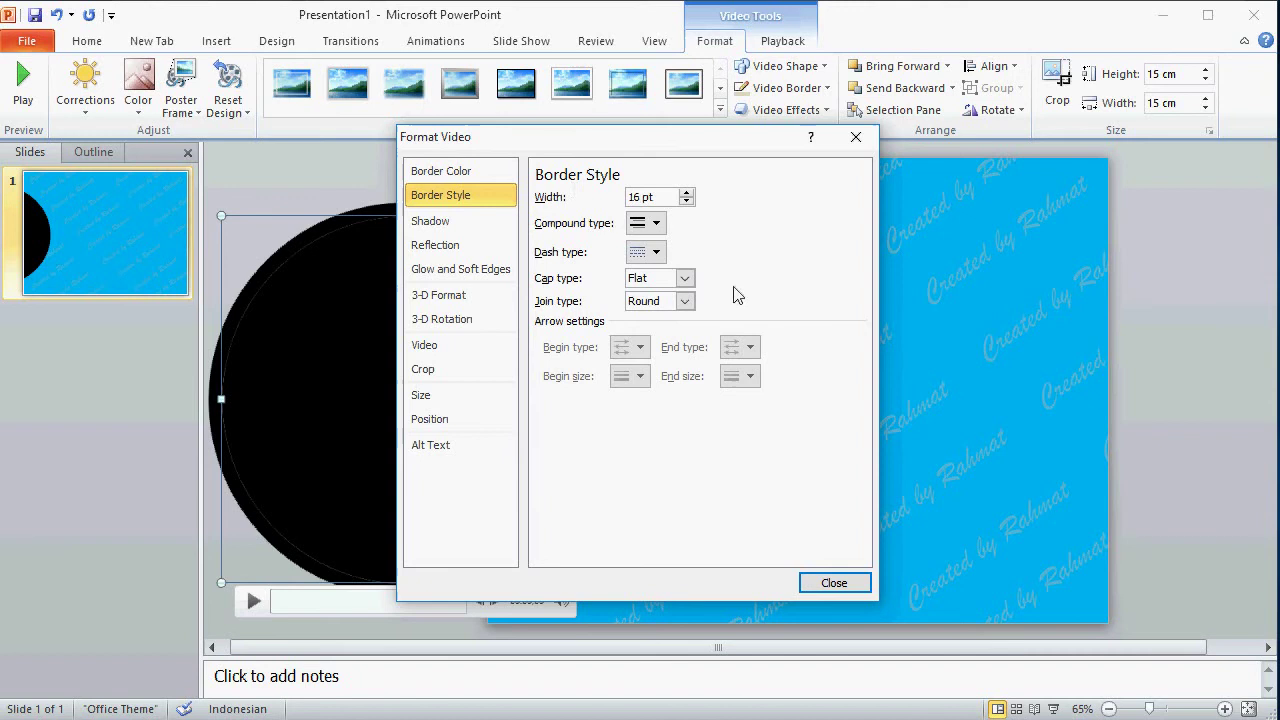
click(835, 583)
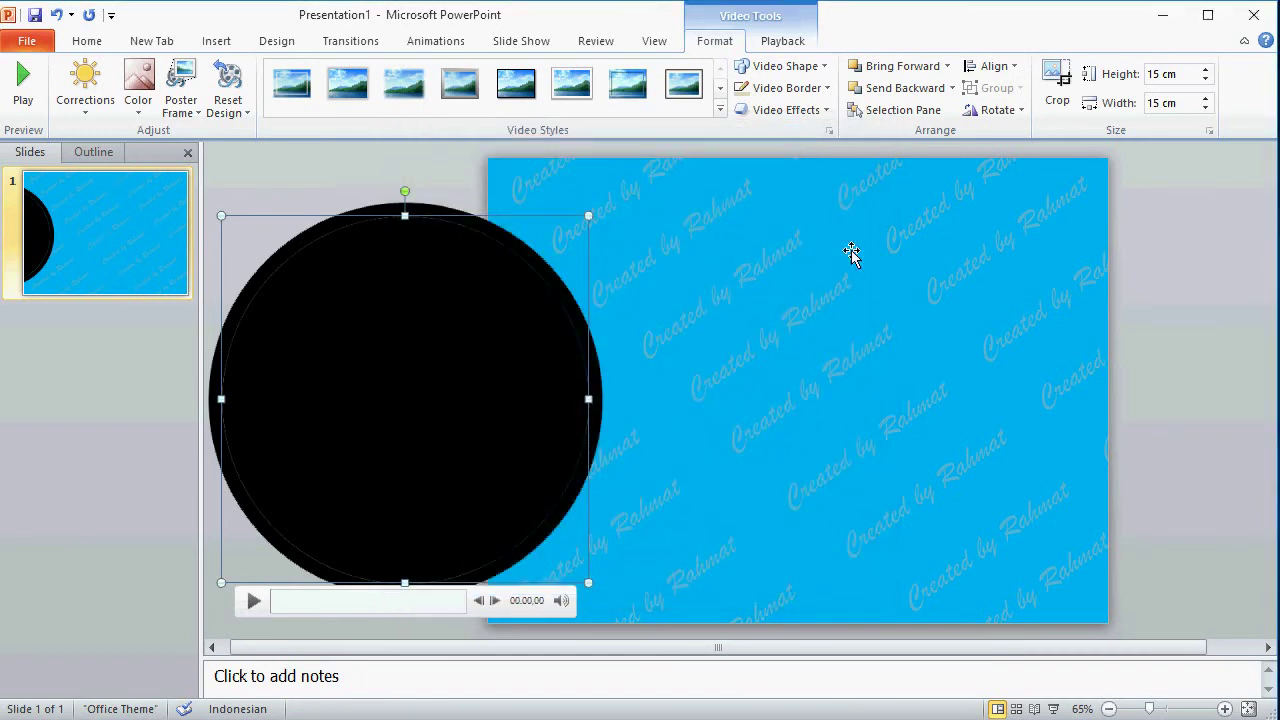
- Colour the circle's border light beige
click(805, 90)
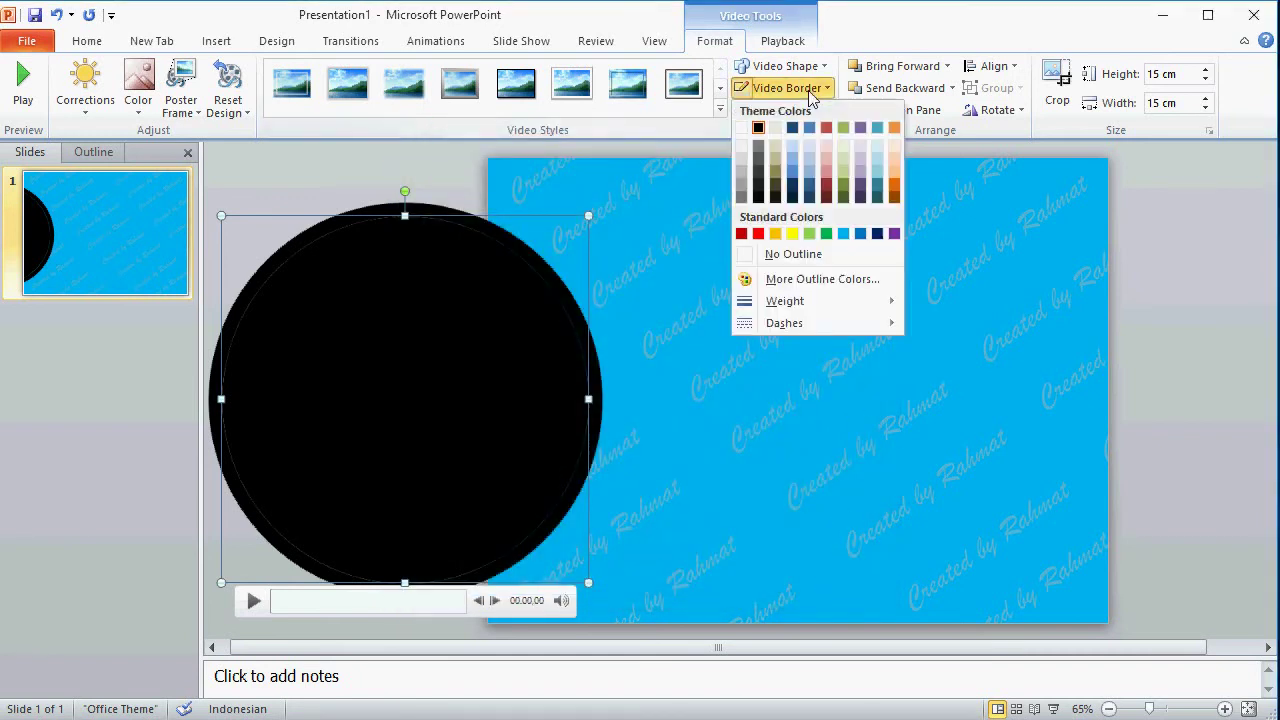
click(776, 152)
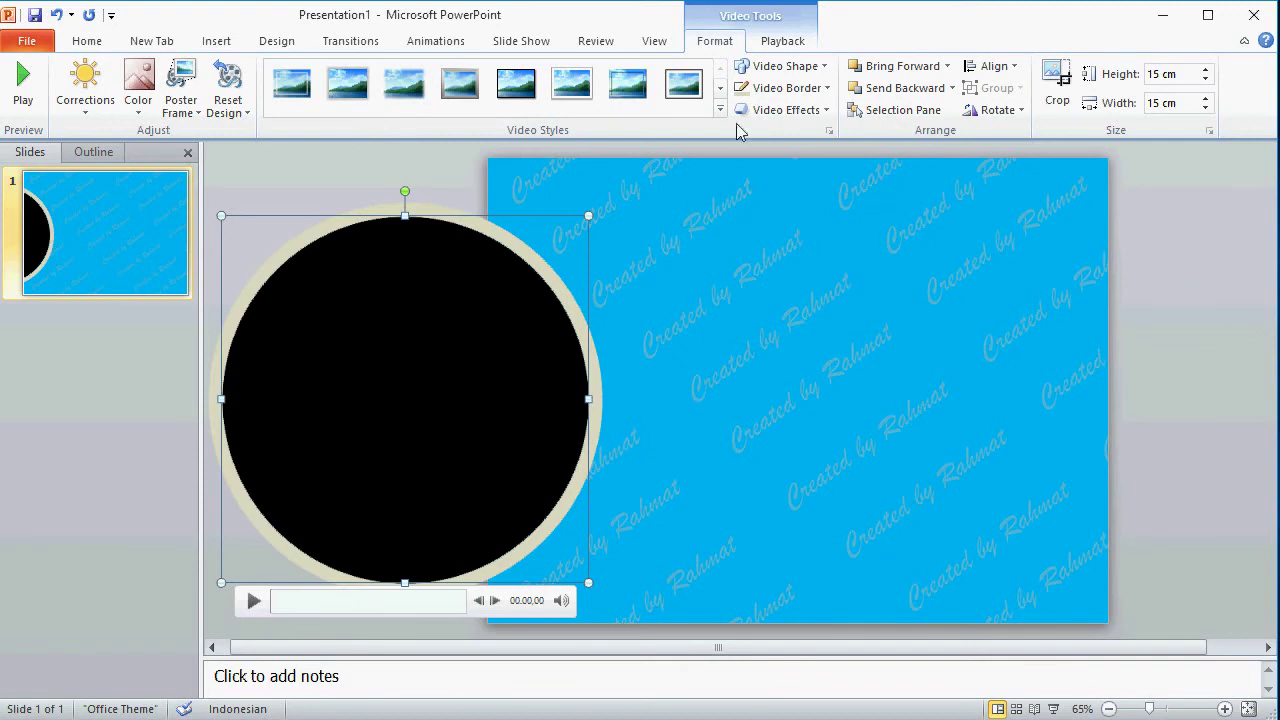
click(808, 110)
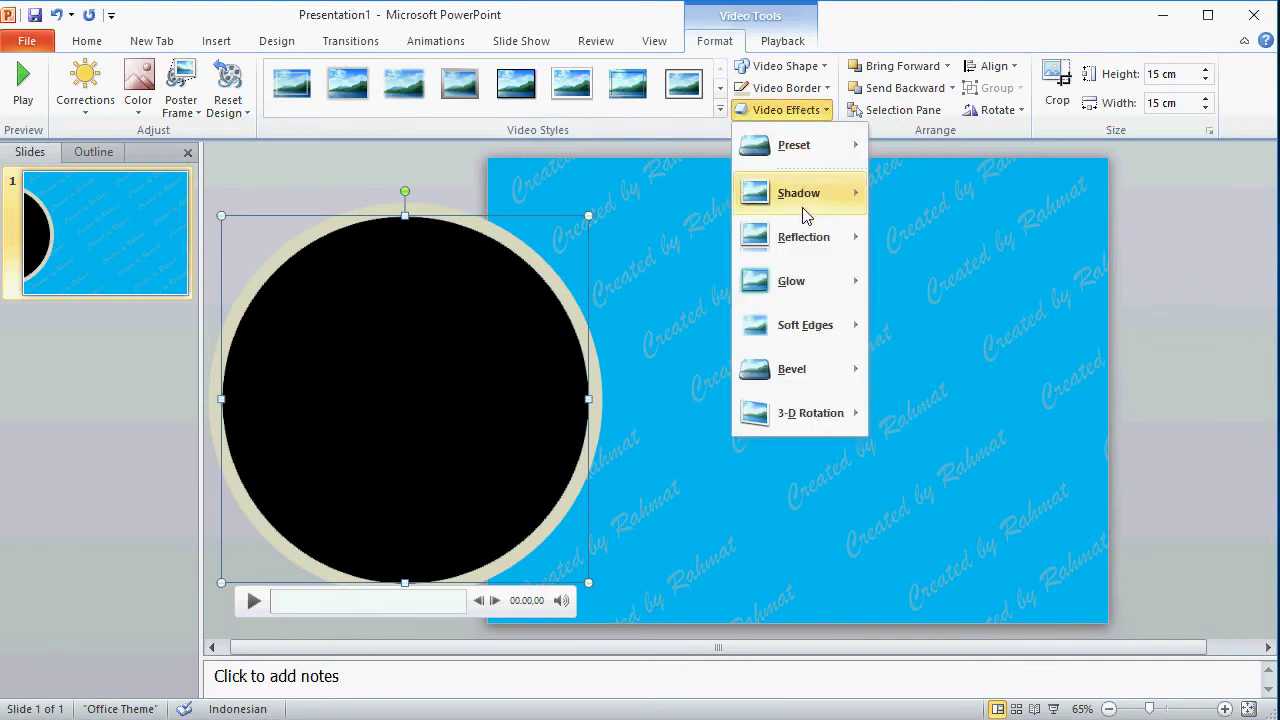
- Apply a top bevel to the video frame, 19,5 pt wide and 43 pt high
mouse_move(810, 373)
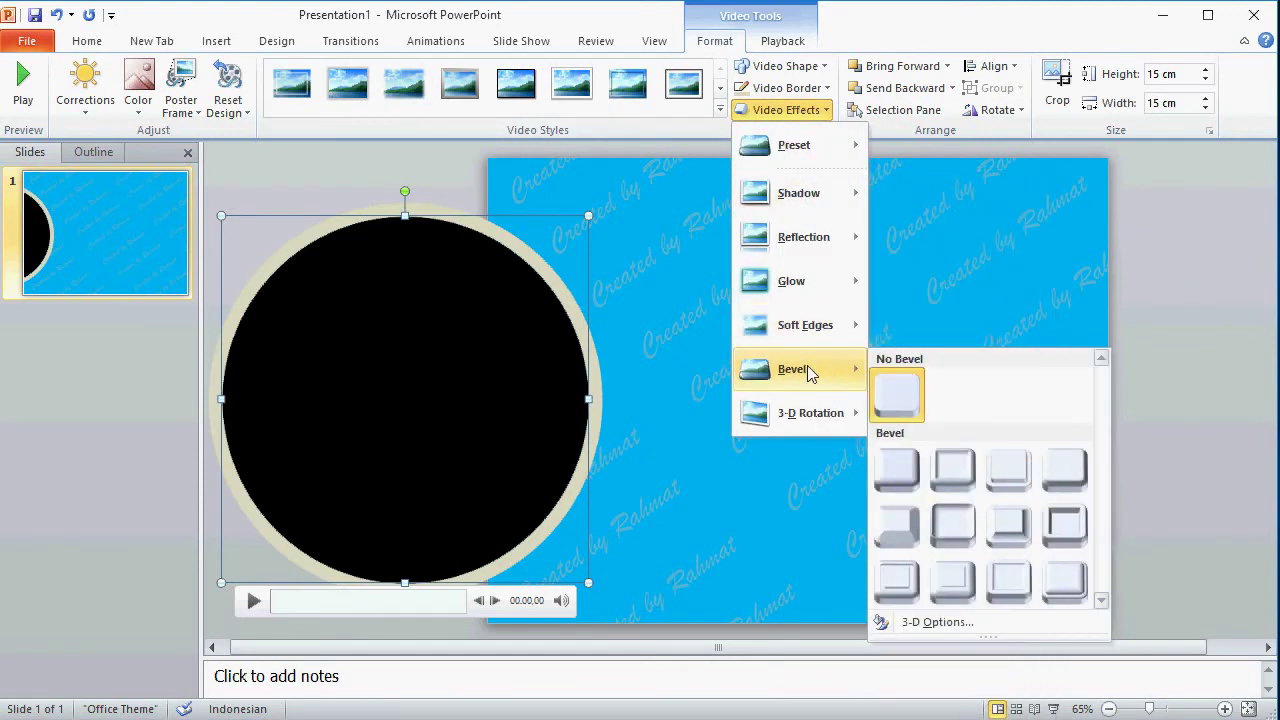
click(951, 622)
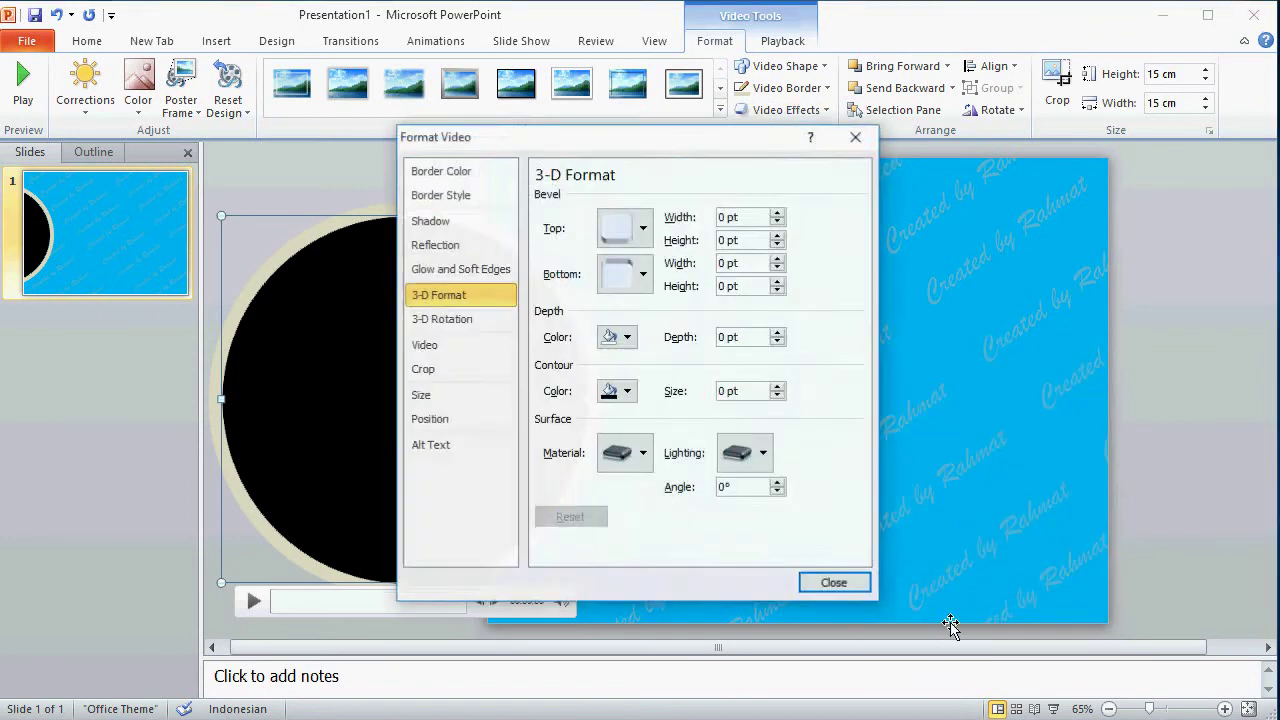
click(643, 238)
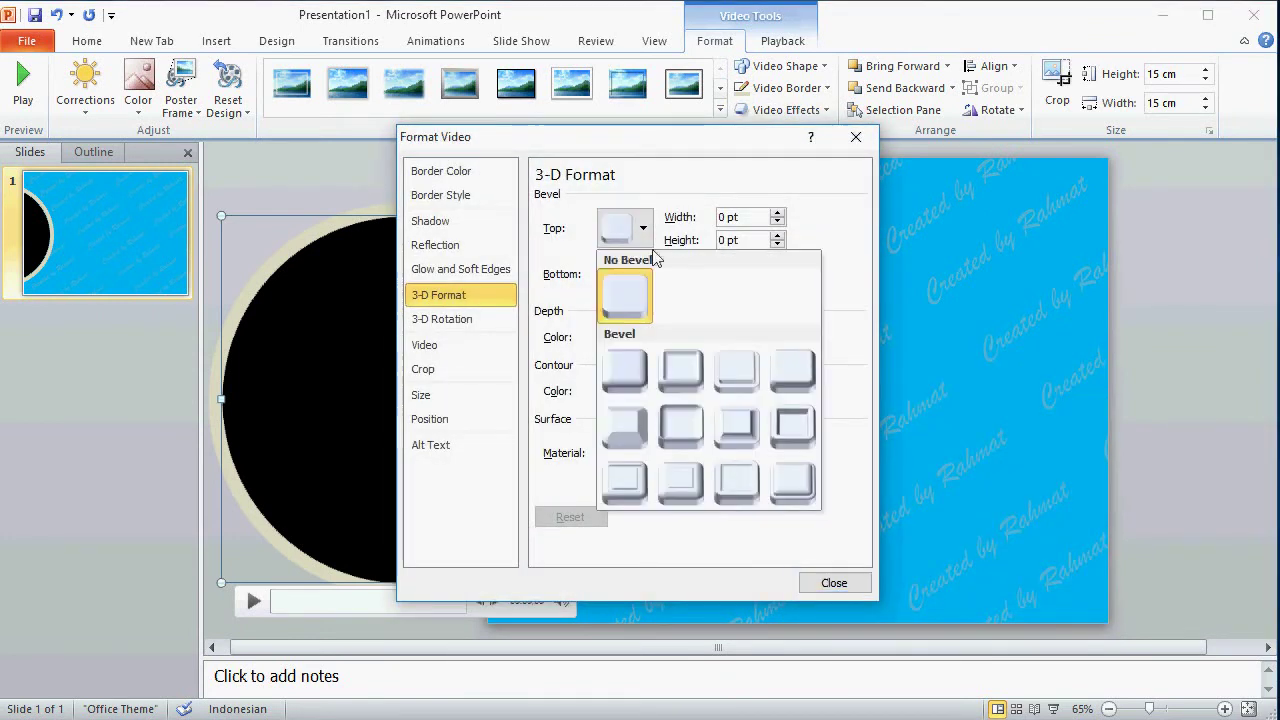
click(746, 420)
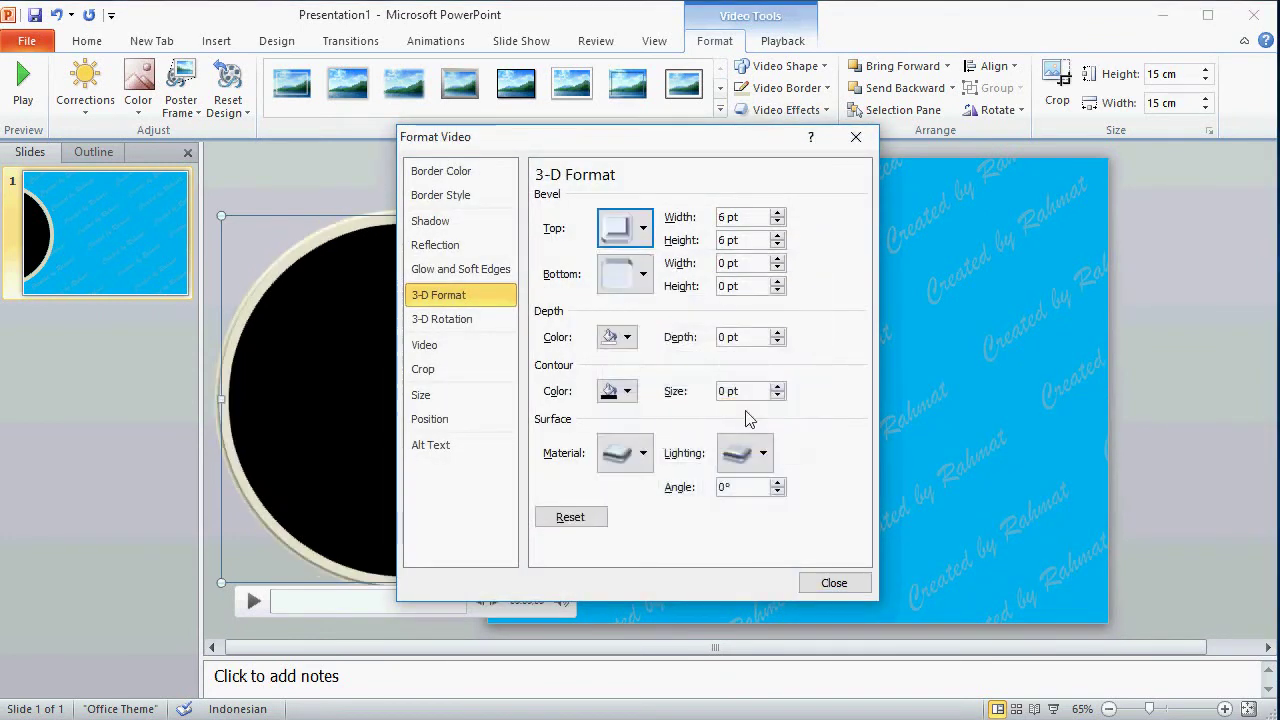
click(726, 217)
text(19,5)
drag(726, 240, 714, 234)
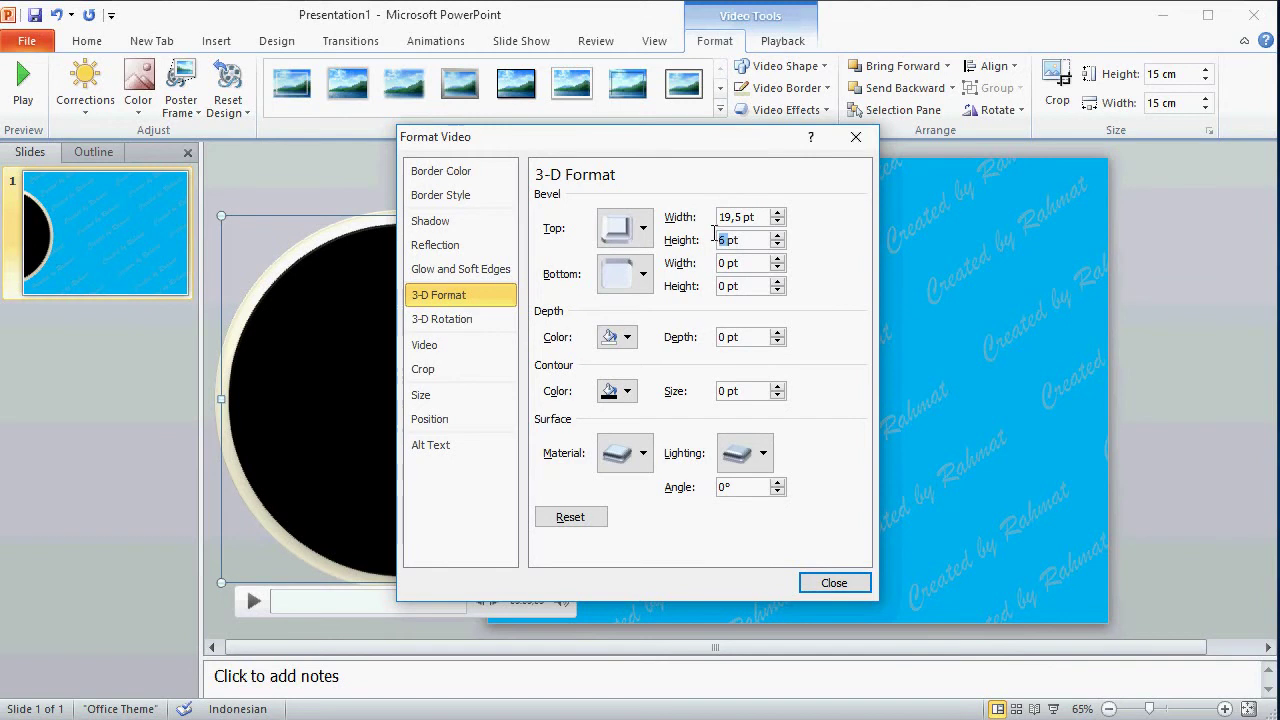
text(43)
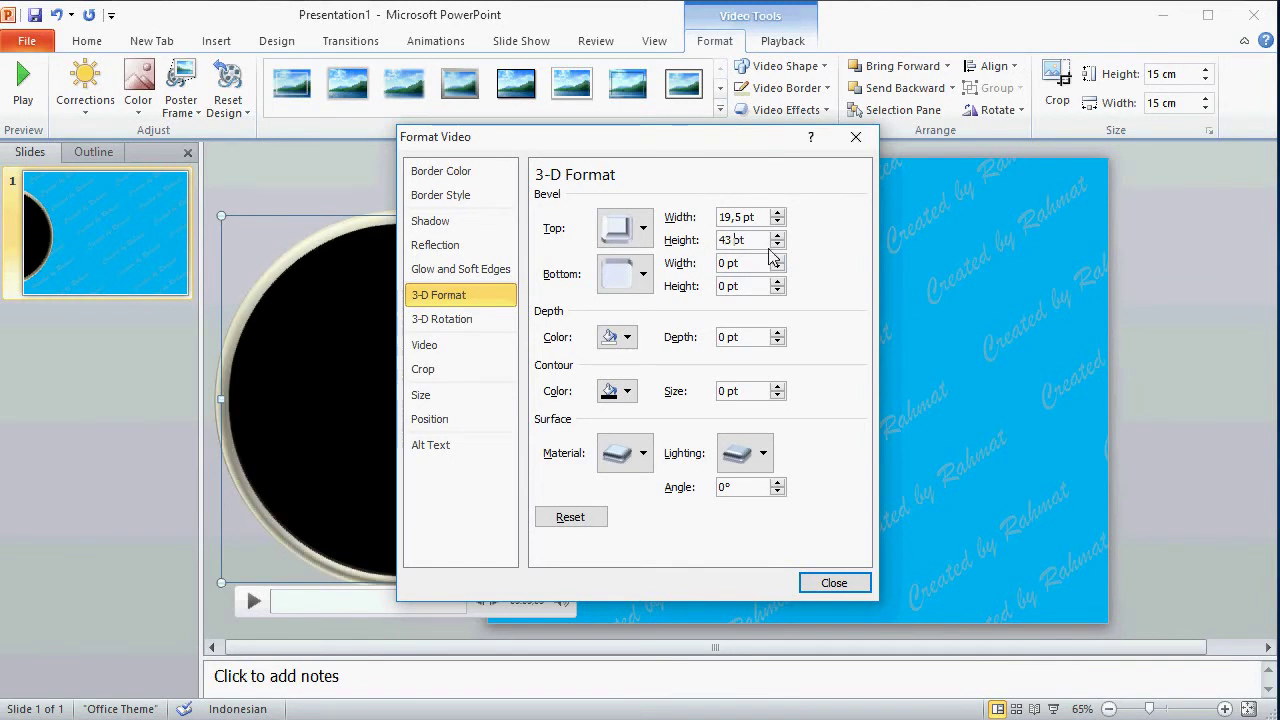
click(834, 583)
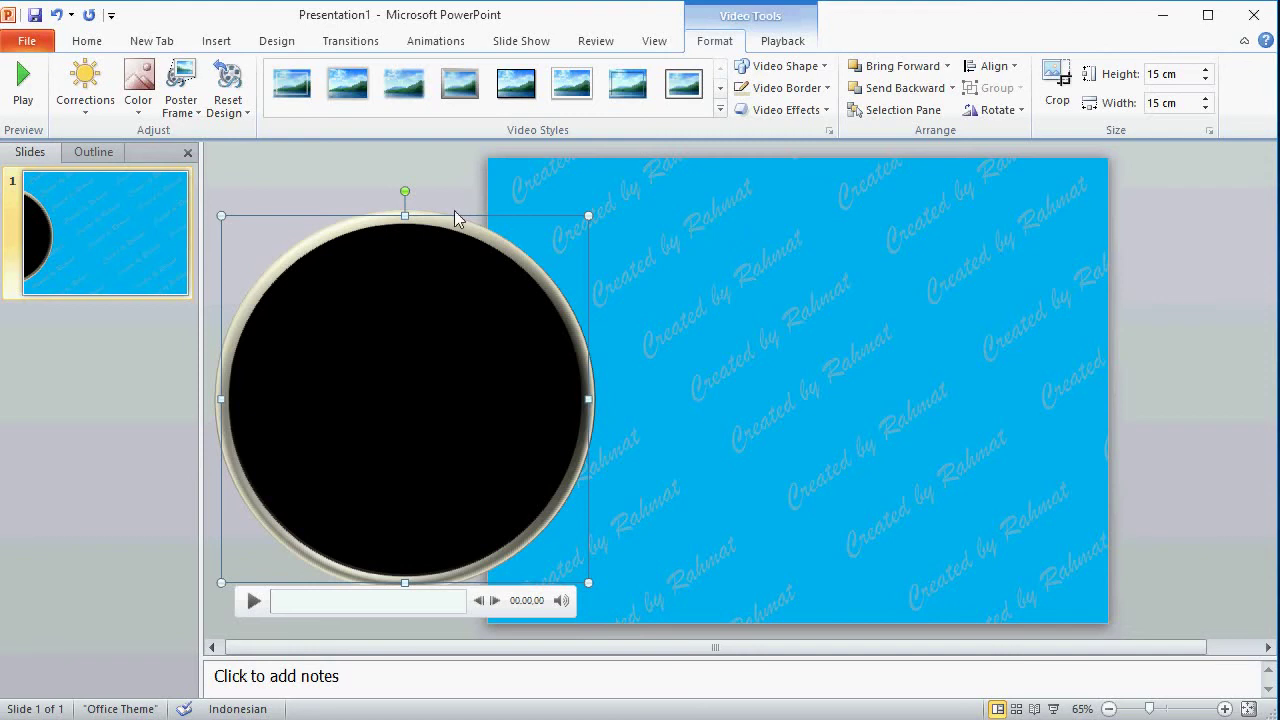
- Copy the bevelled video and place a duplicate at the slide's right edge
click(90, 46)
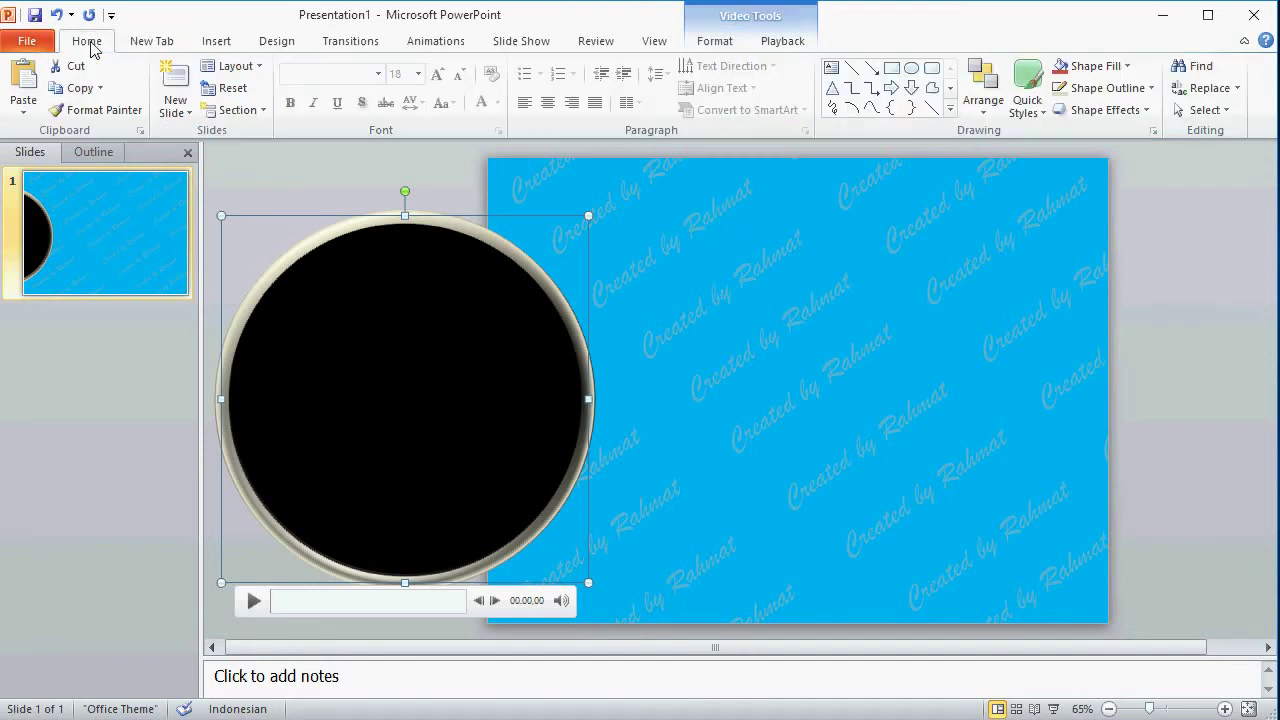
click(78, 88)
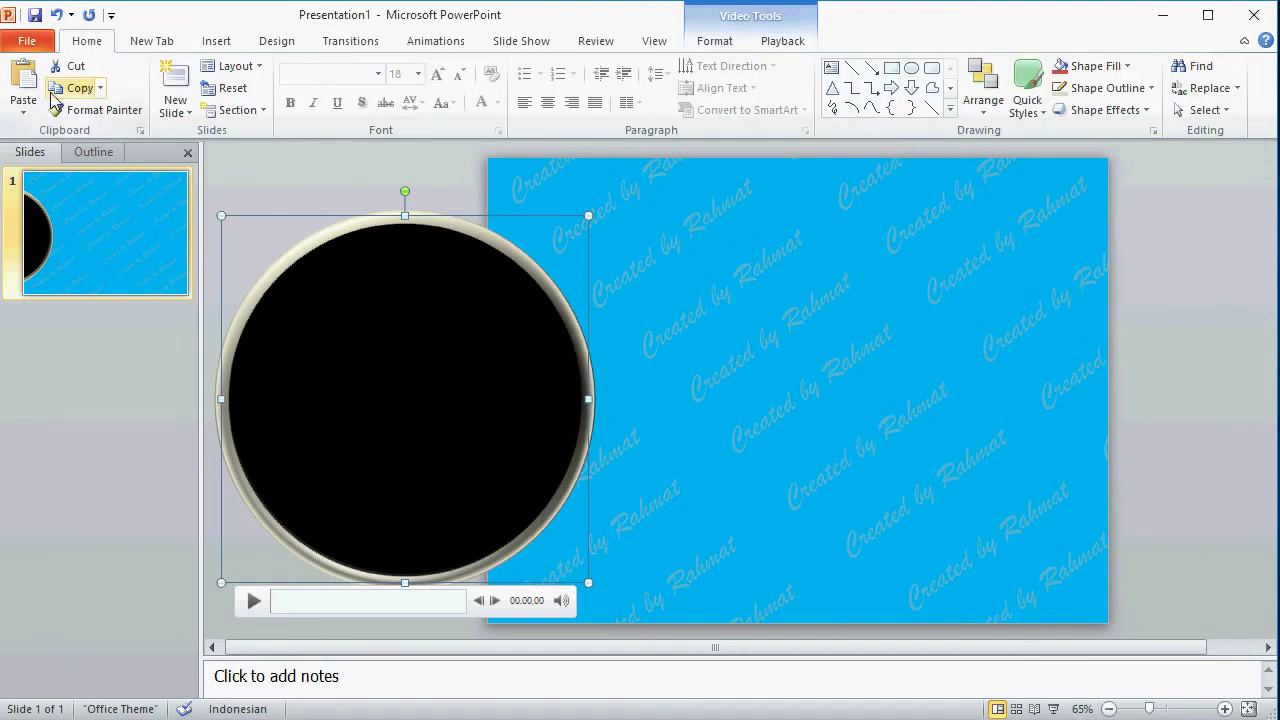
click(30, 92)
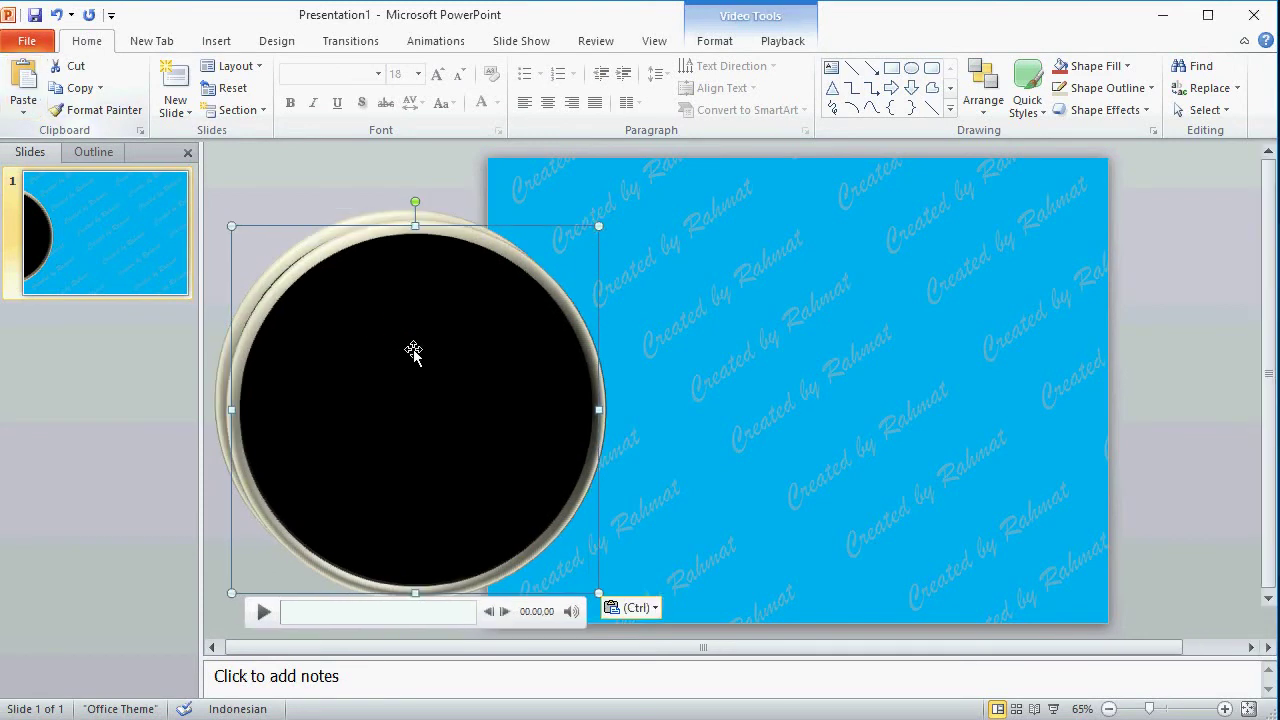
drag(406, 358, 1178, 338)
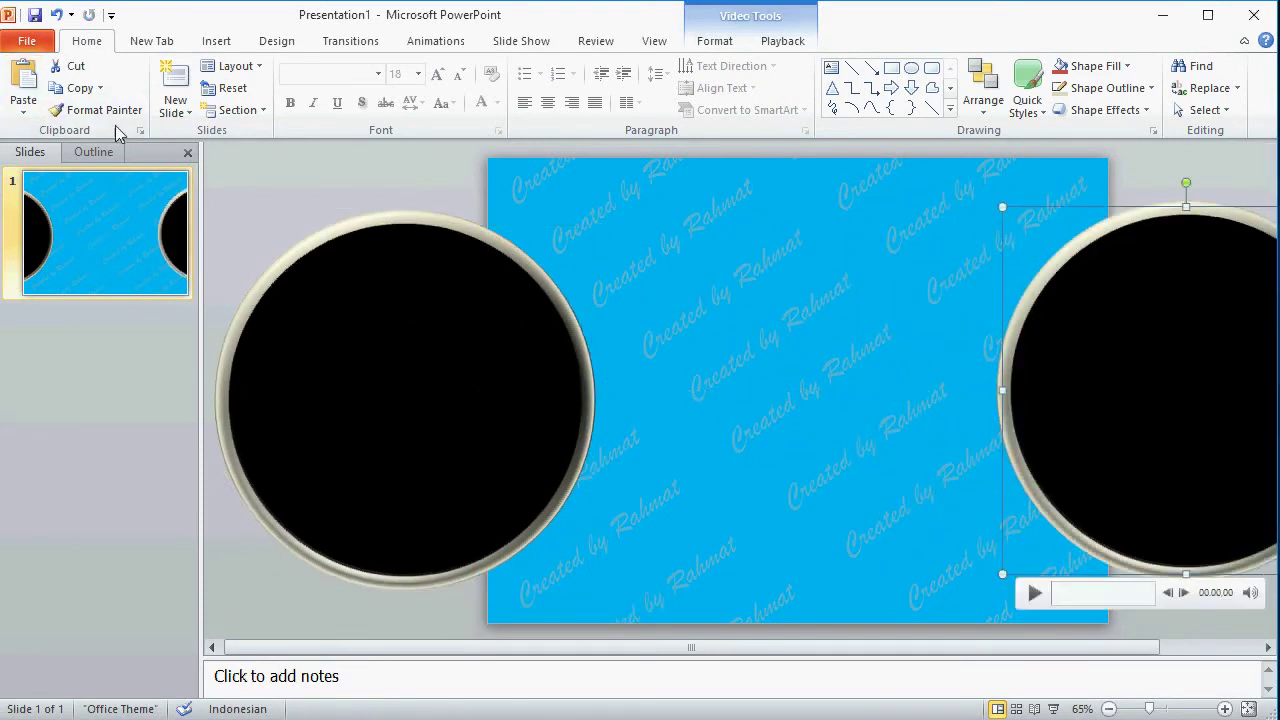
- Paste a second copy at the bottom centre and nudge the right copy further right
click(23, 88)
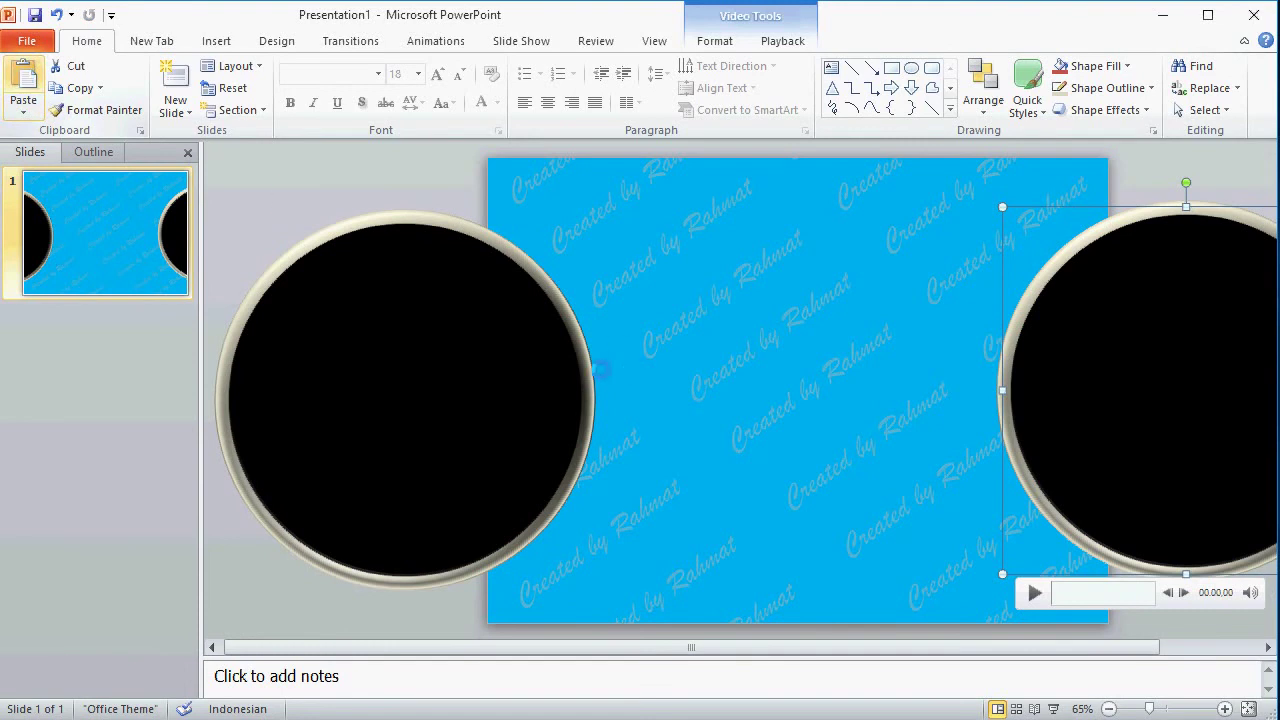
mouse_move(404, 330)
mouse_down()
mouse_move(808, 652)
mouse_move(806, 640)
mouse_up()
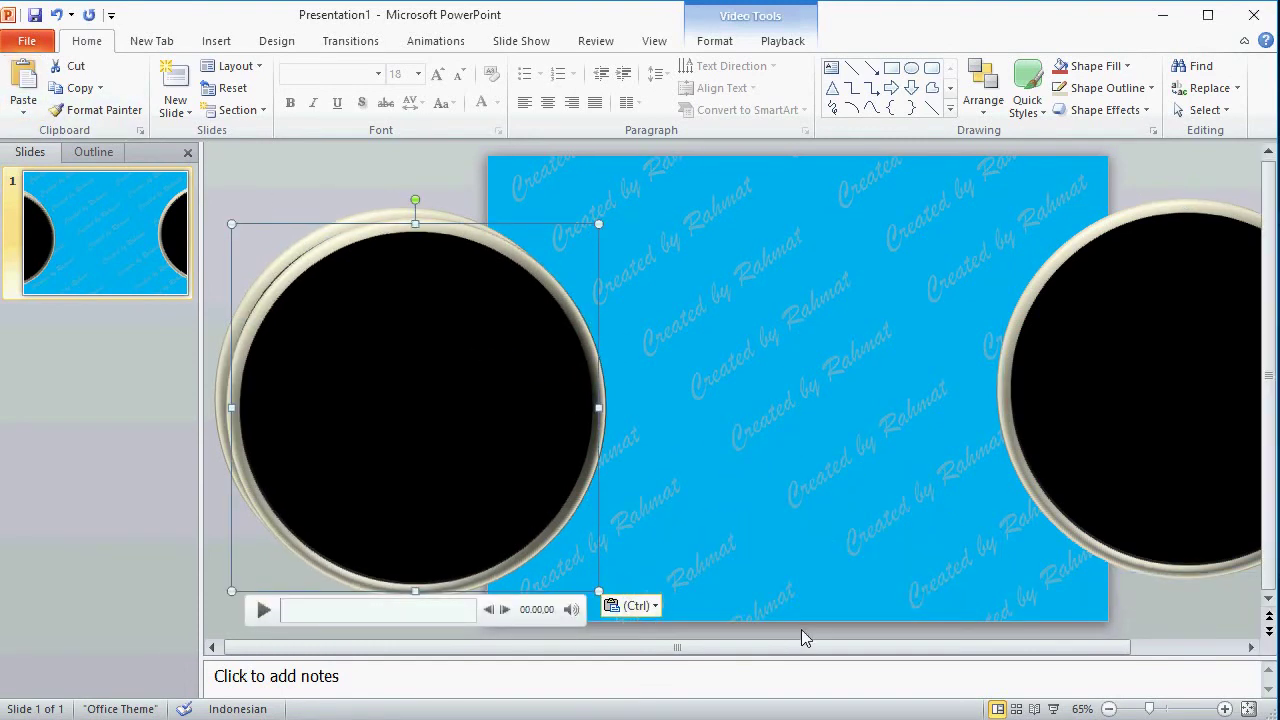
mouse_move(429, 286)
mouse_down()
mouse_move(890, 568)
mouse_move(847, 571)
mouse_up()
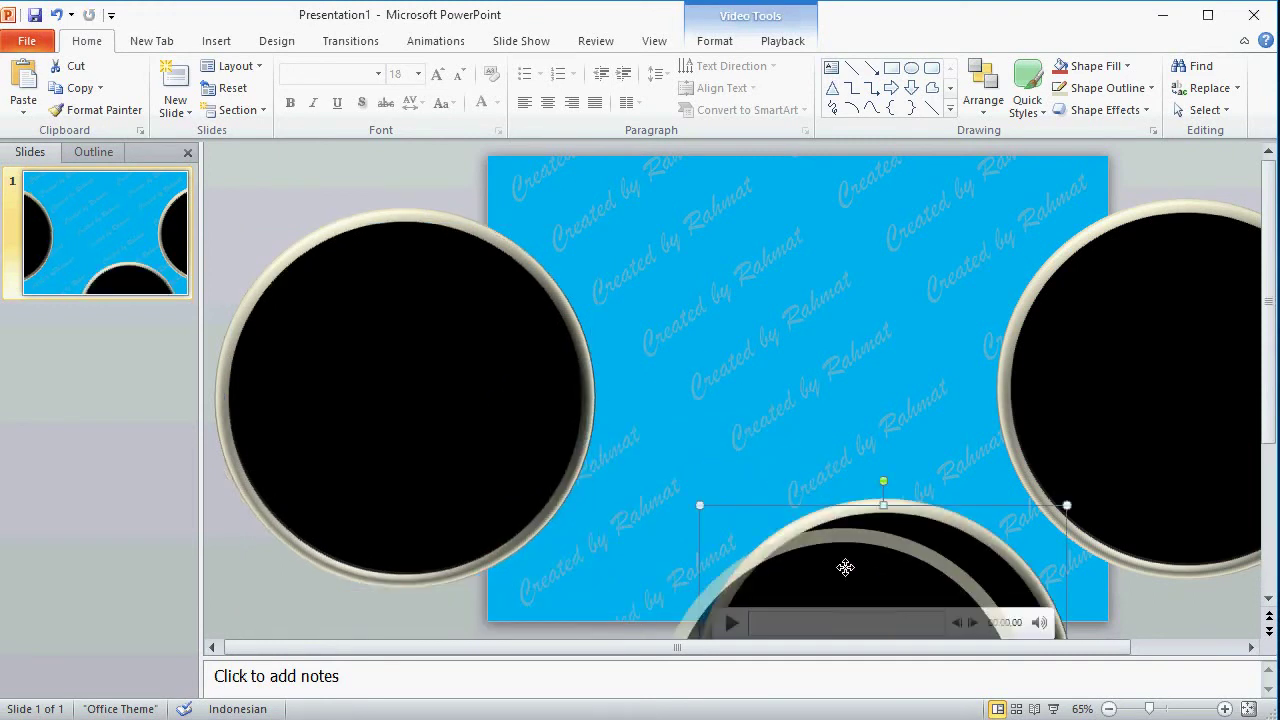
drag(1063, 344, 1143, 332)
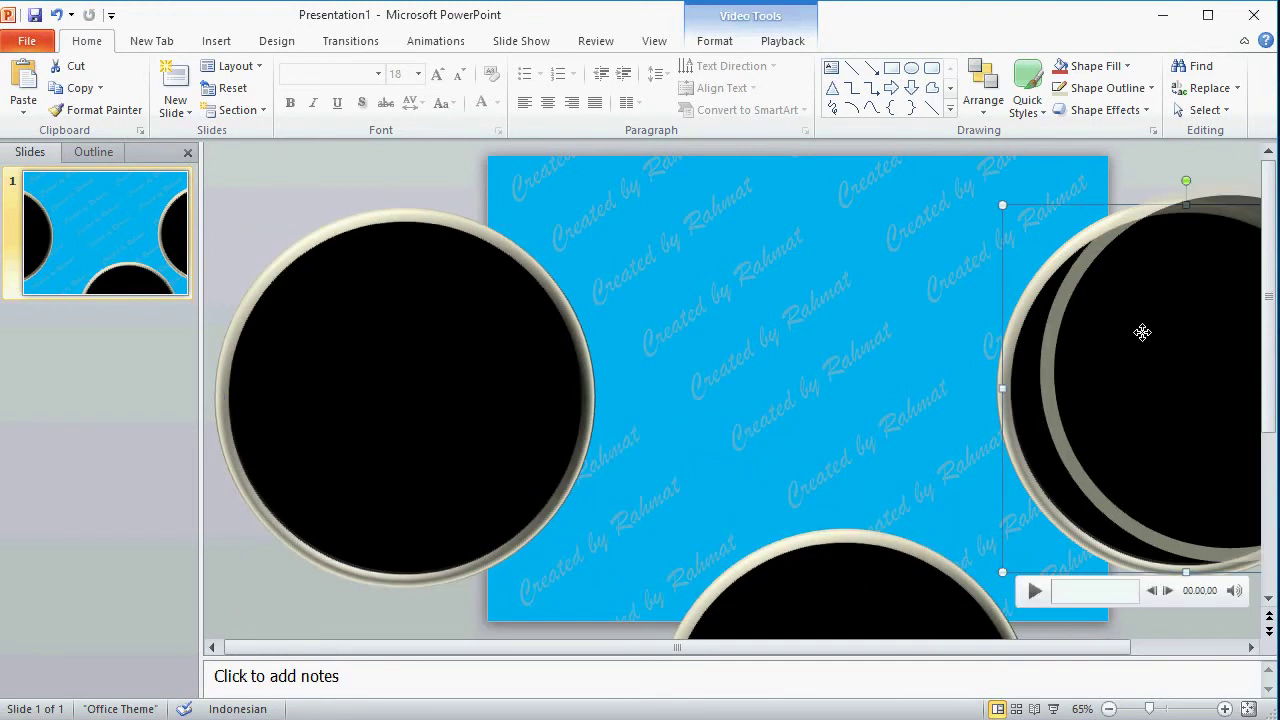
click(446, 325)
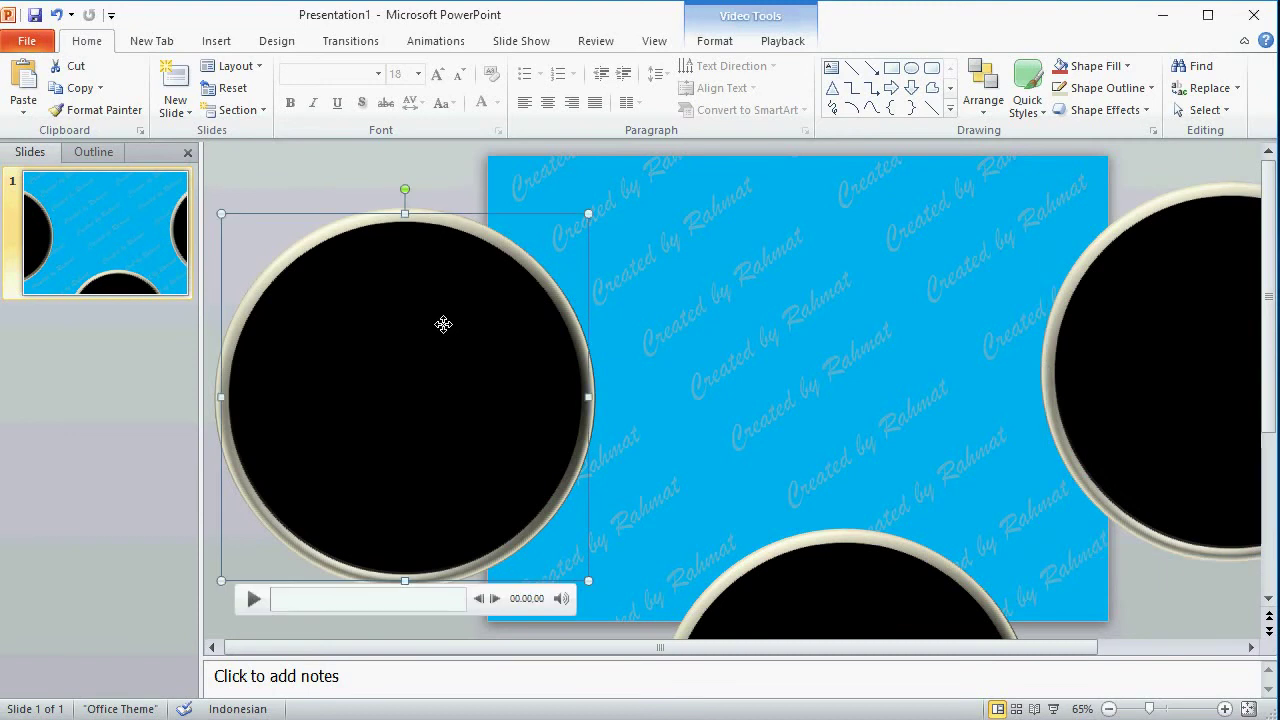
click(777, 50)
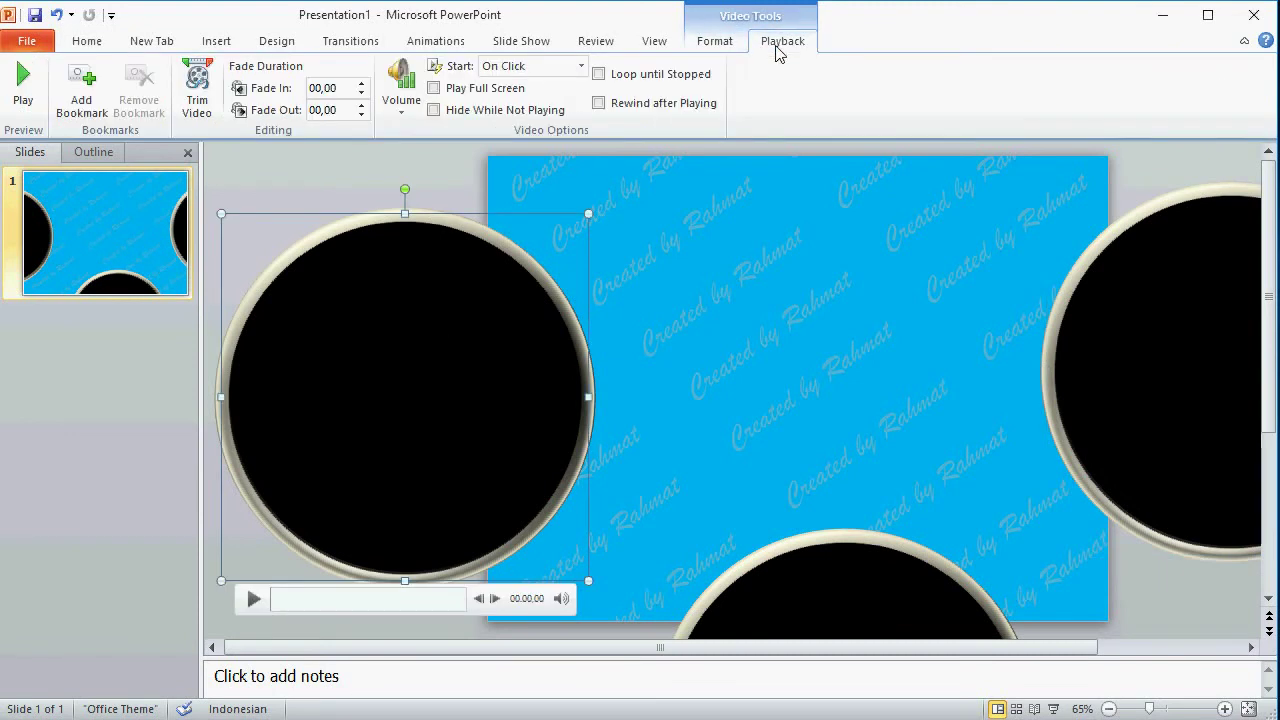
- Trim the left video's Wildlife.wmv to end at 00.07,038
click(197, 105)
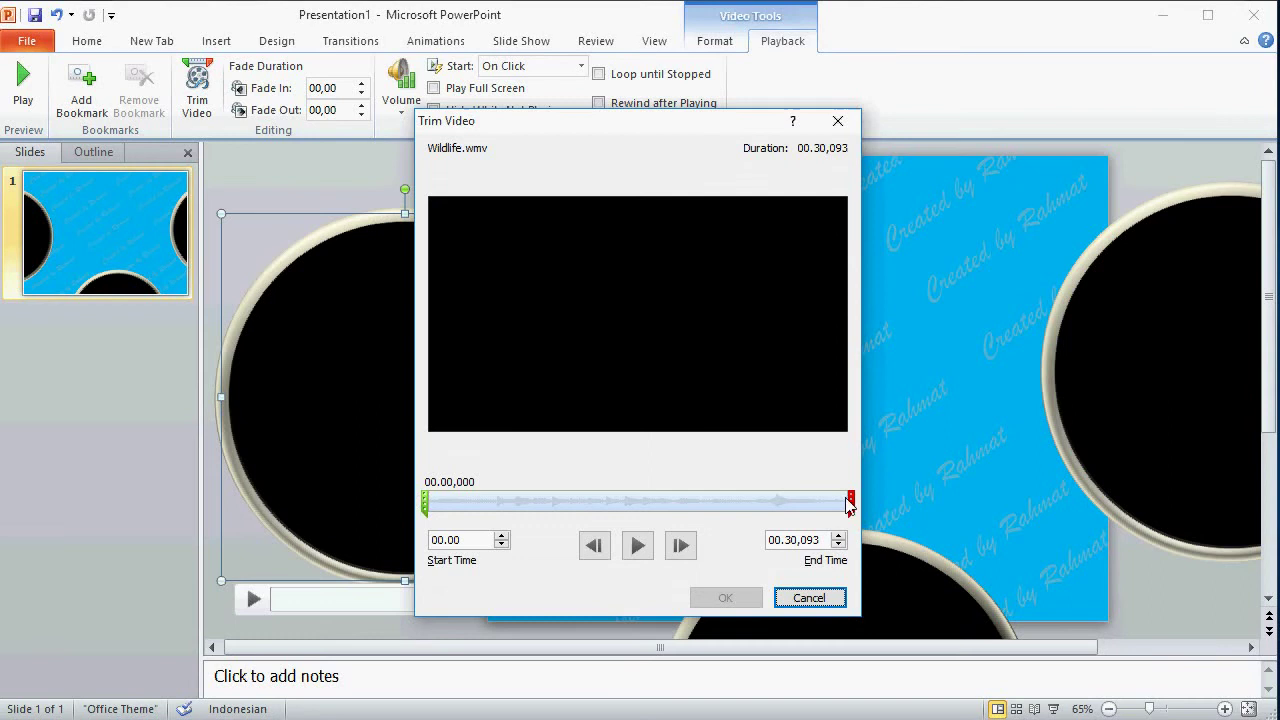
mouse_move(848, 502)
mouse_down()
mouse_move(512, 499)
mouse_move(530, 505)
mouse_up()
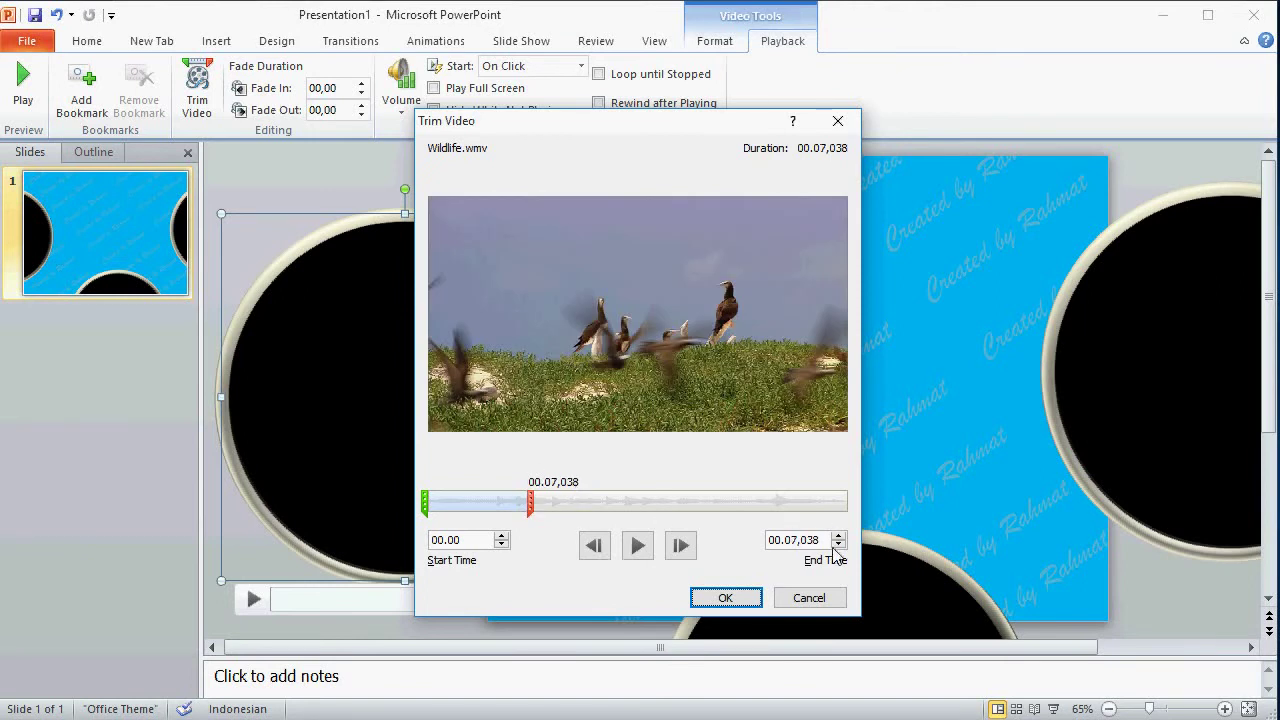
click(747, 600)
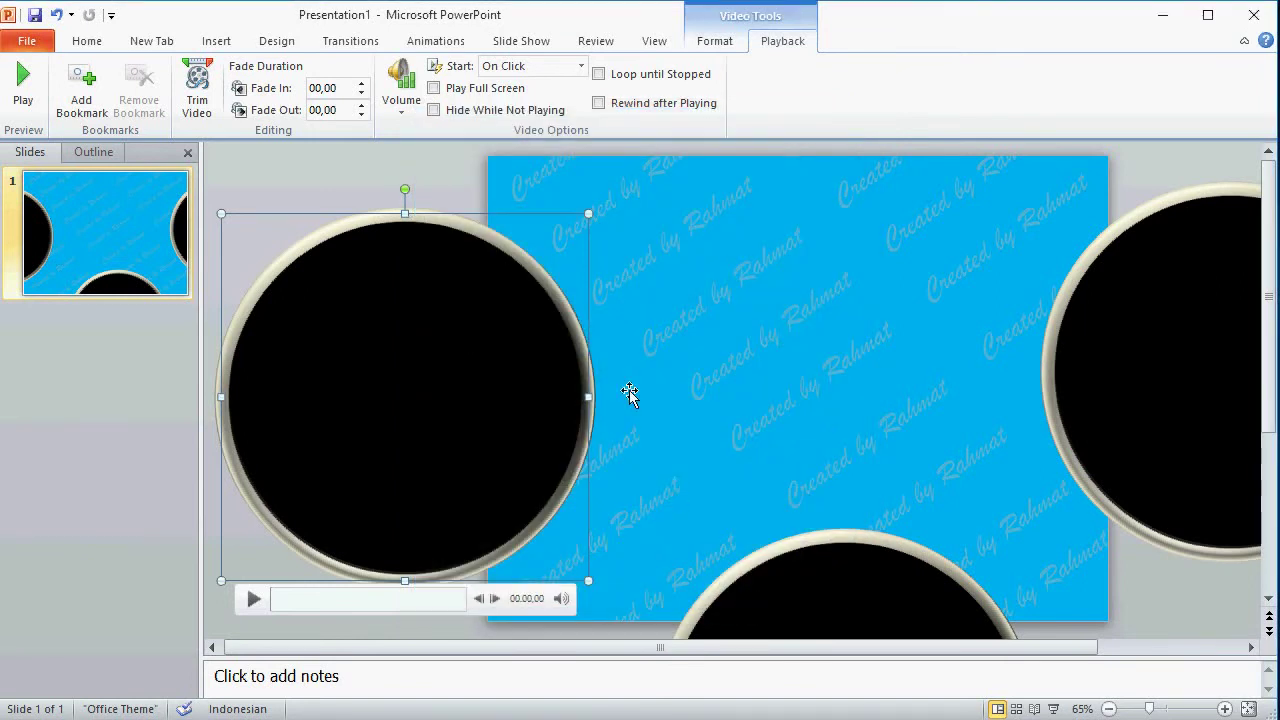
- Trim the right video to play from 00.07,182 to 00.20,397
click(1174, 277)
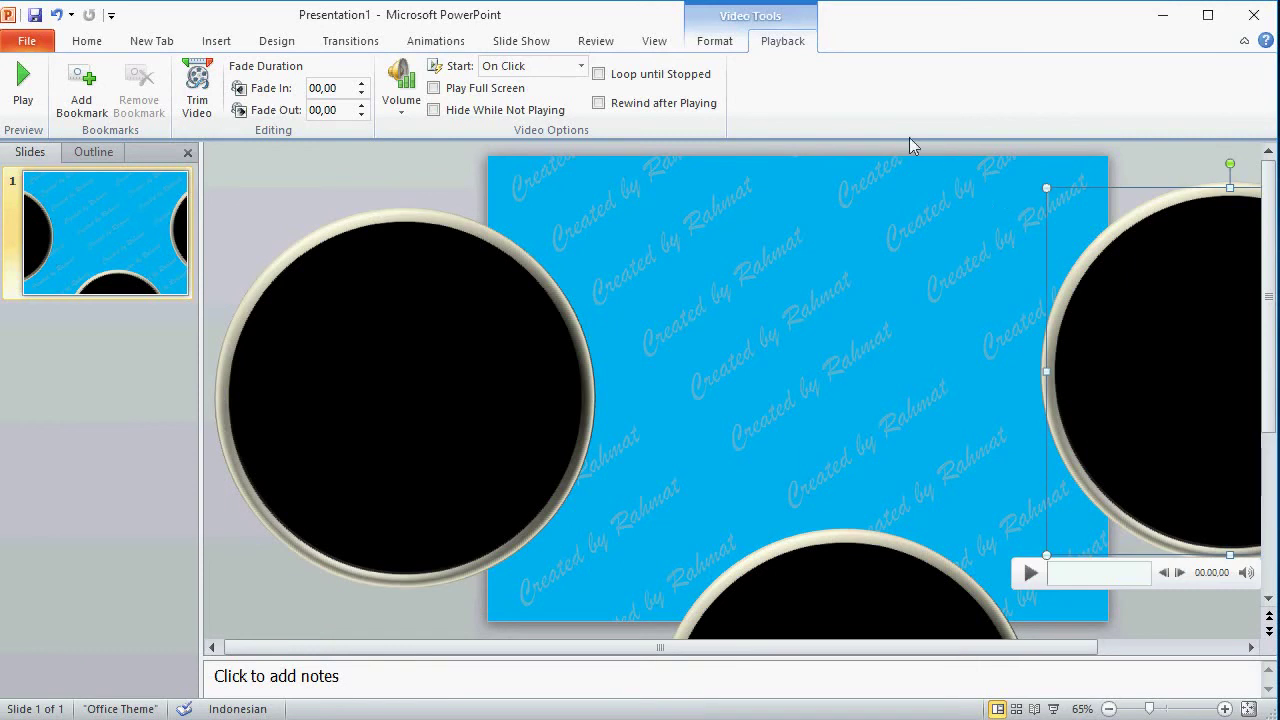
click(197, 108)
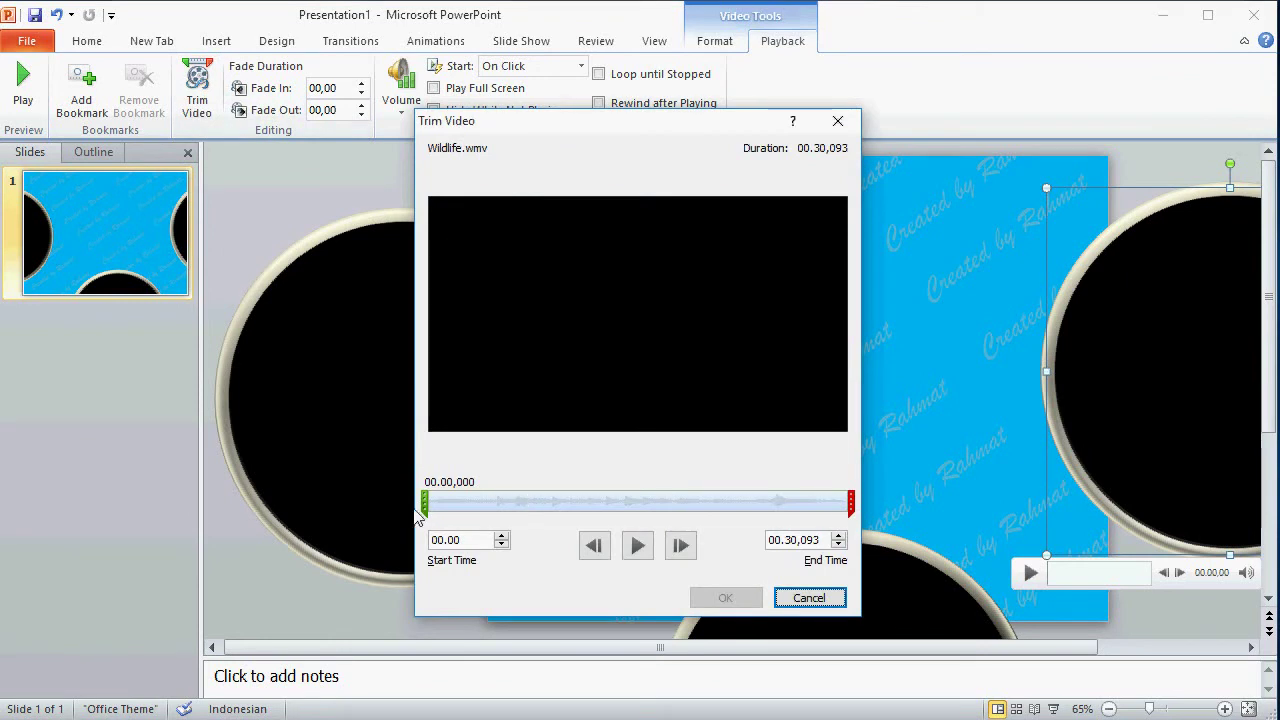
drag(427, 503, 527, 518)
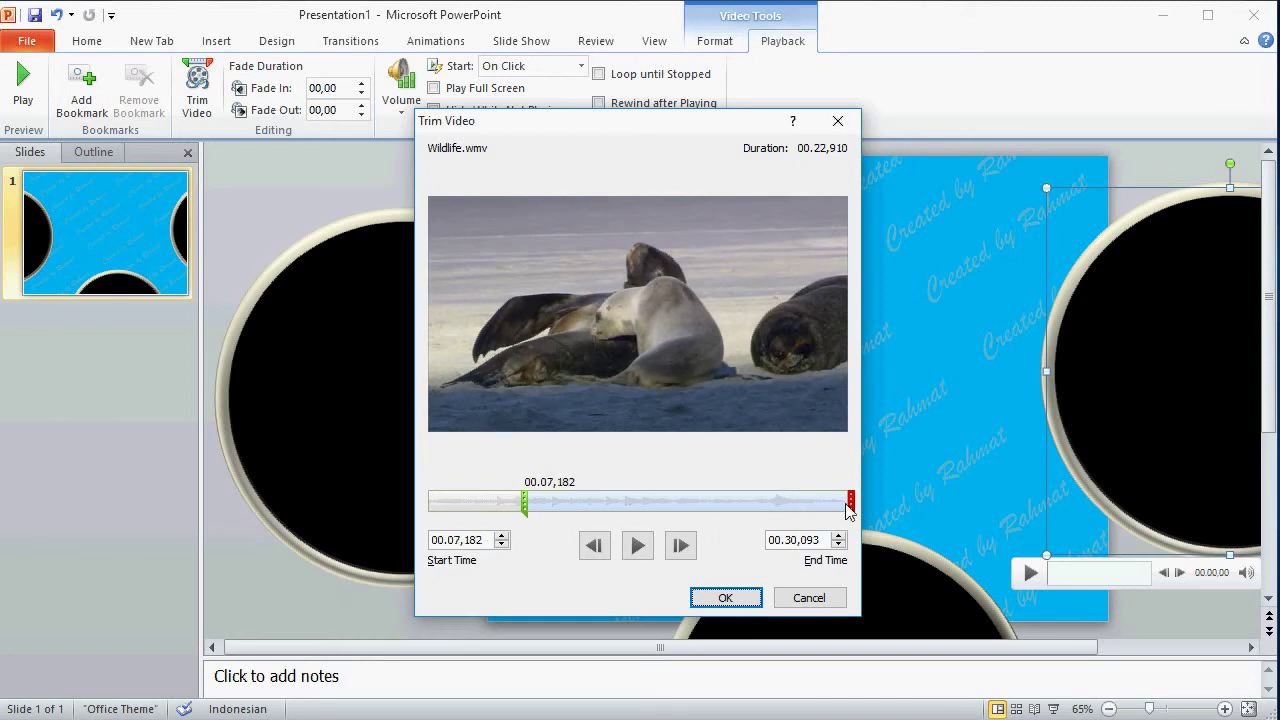
drag(850, 502, 717, 504)
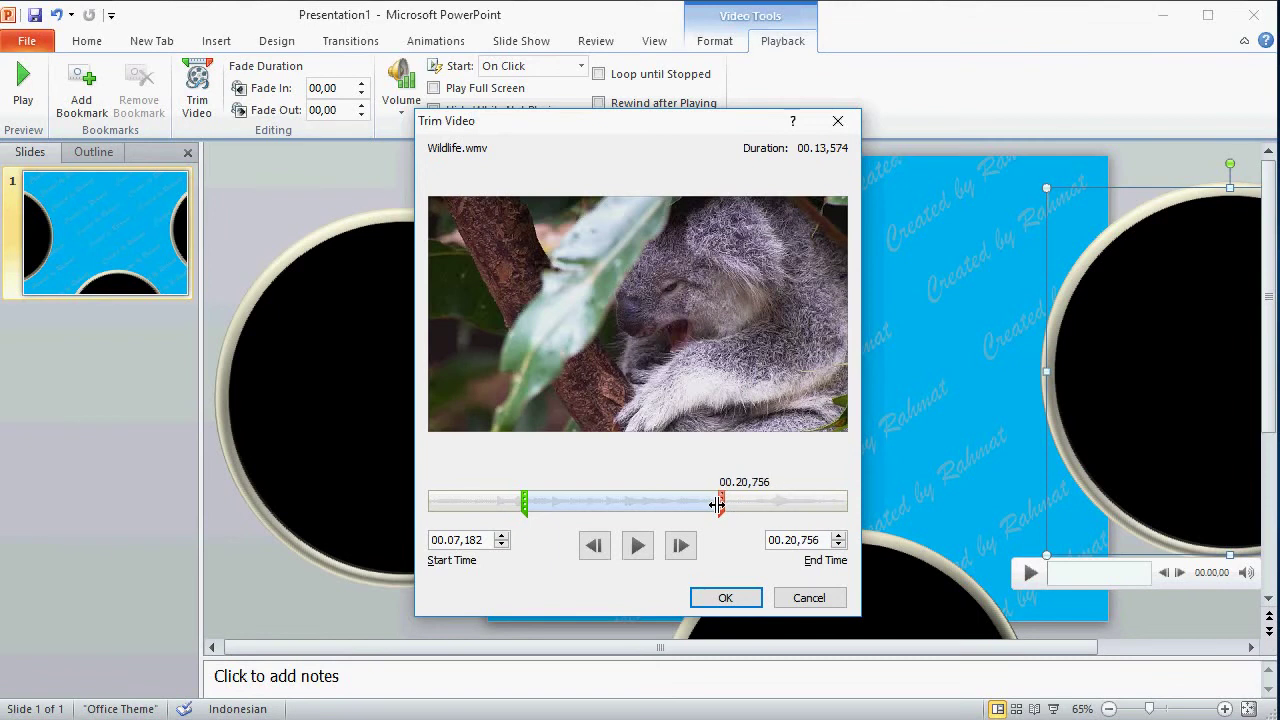
drag(717, 504, 712, 504)
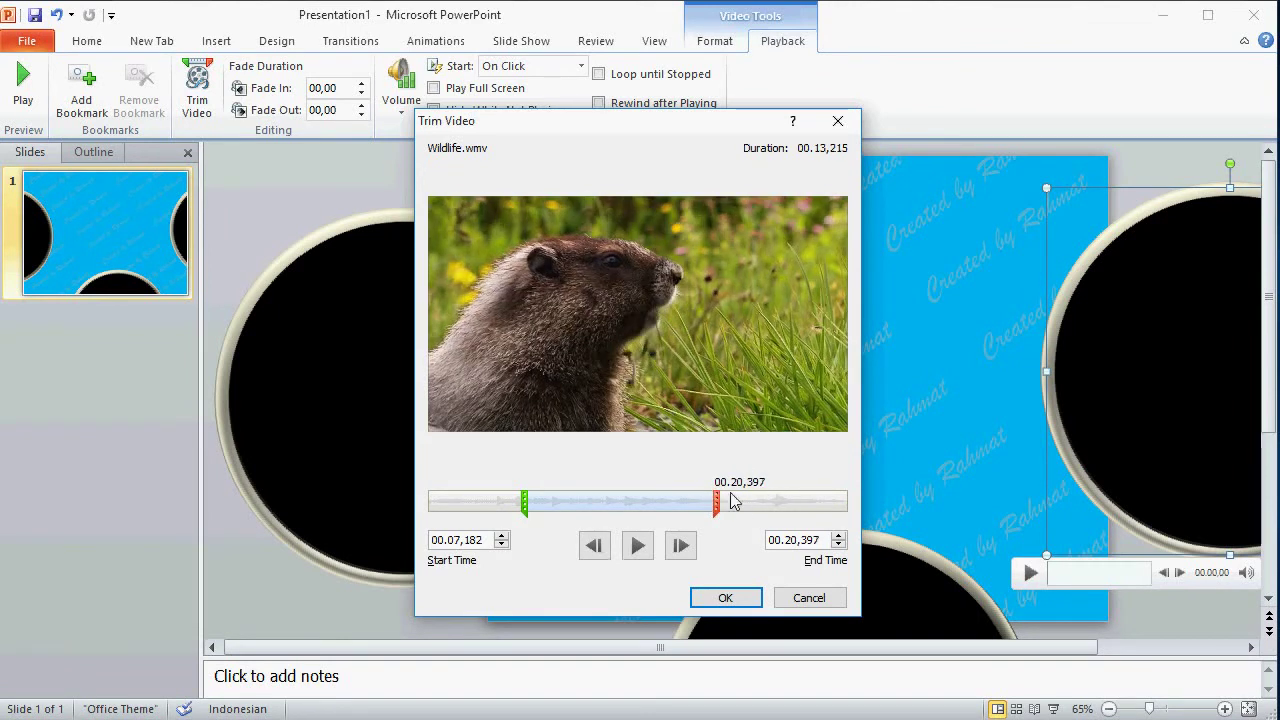
click(731, 597)
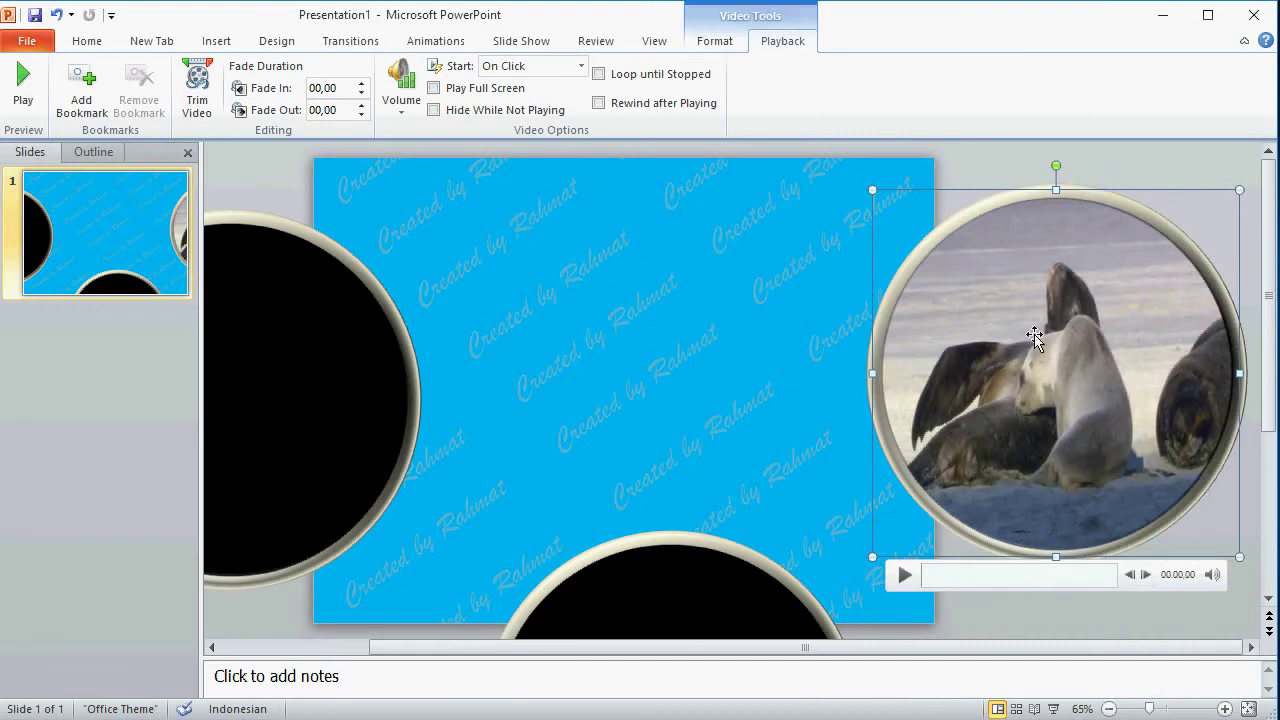
- Trim the bottom video to start at 00.21,115 and play to 00.30,093
click(696, 555)
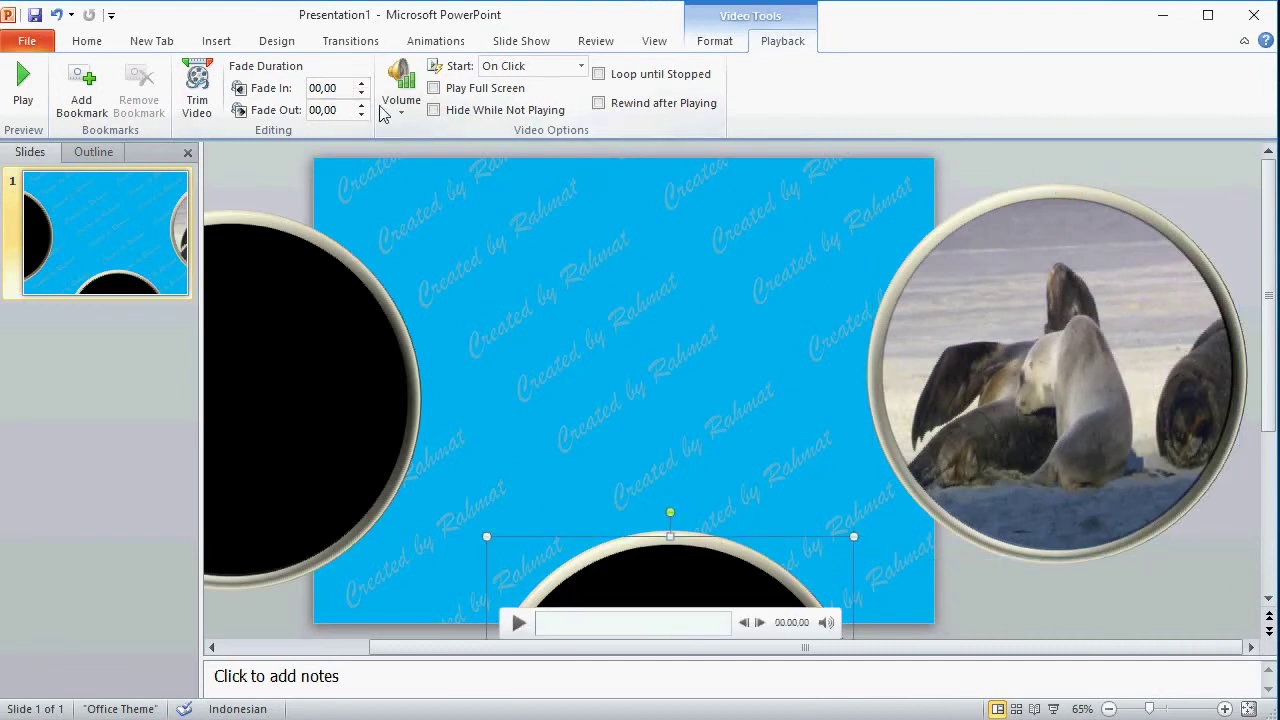
click(197, 88)
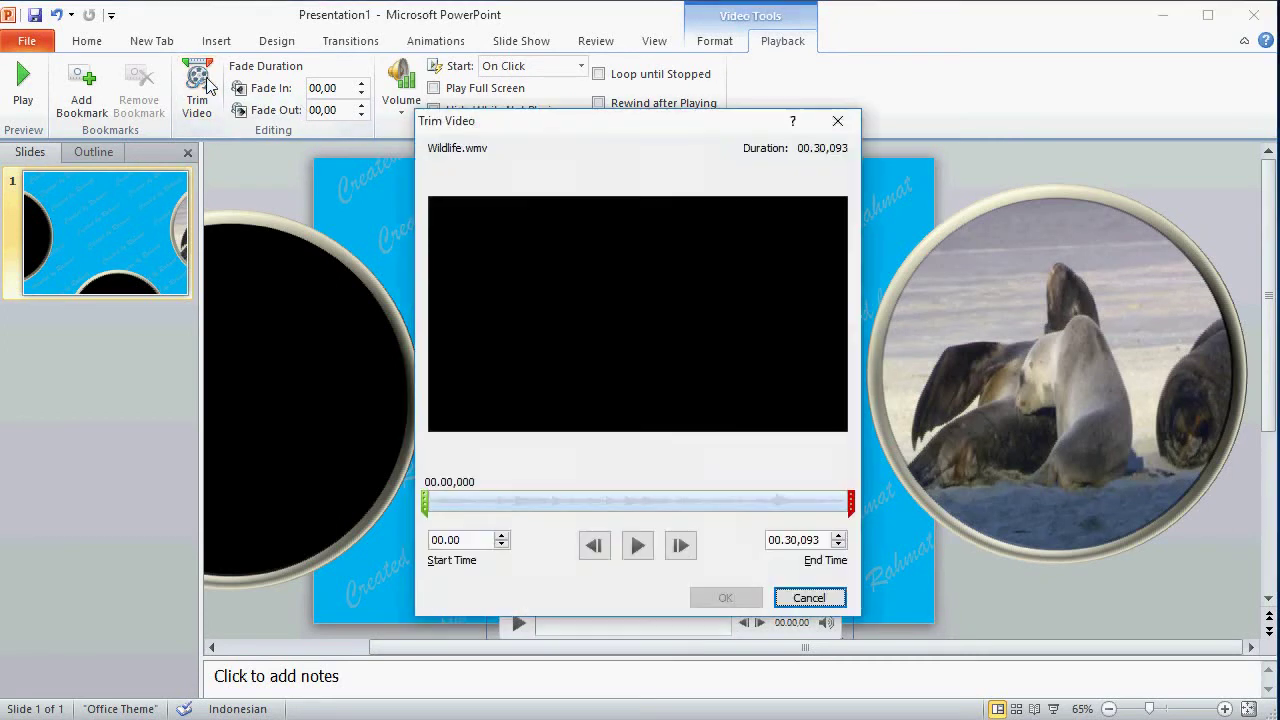
drag(425, 508, 717, 519)
drag(729, 519, 721, 529)
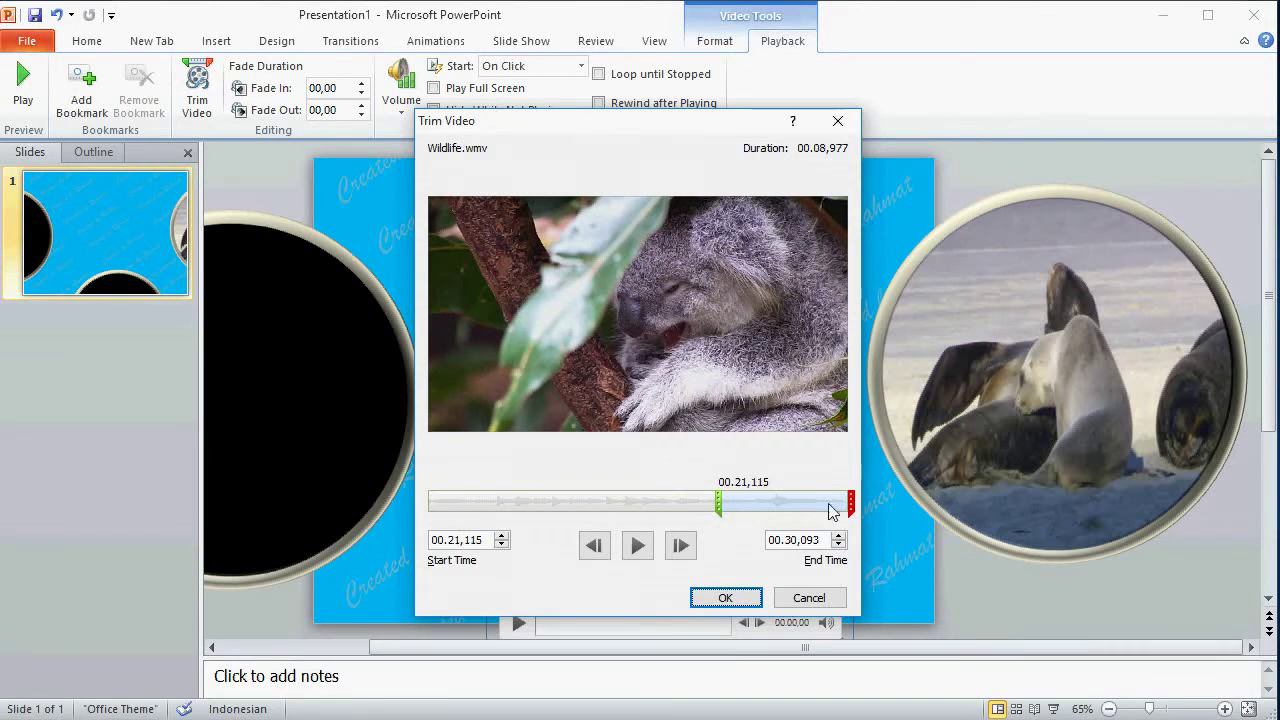
click(727, 598)
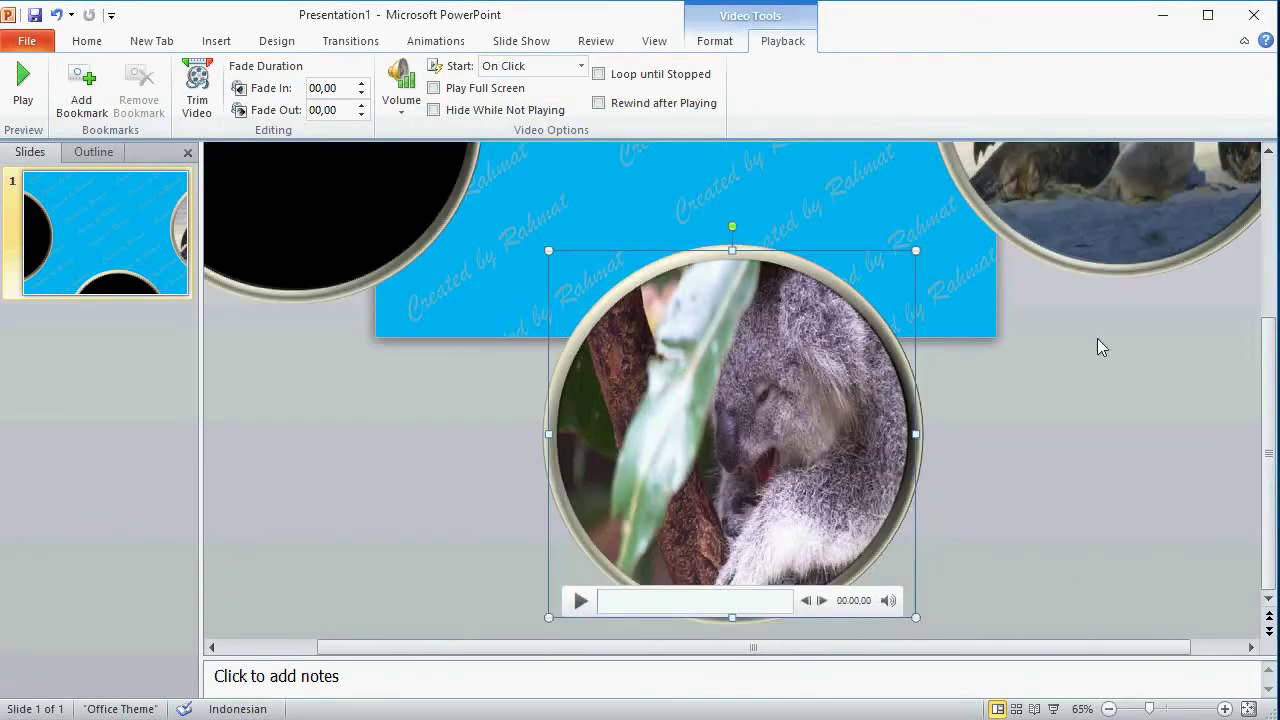
click(1268, 196)
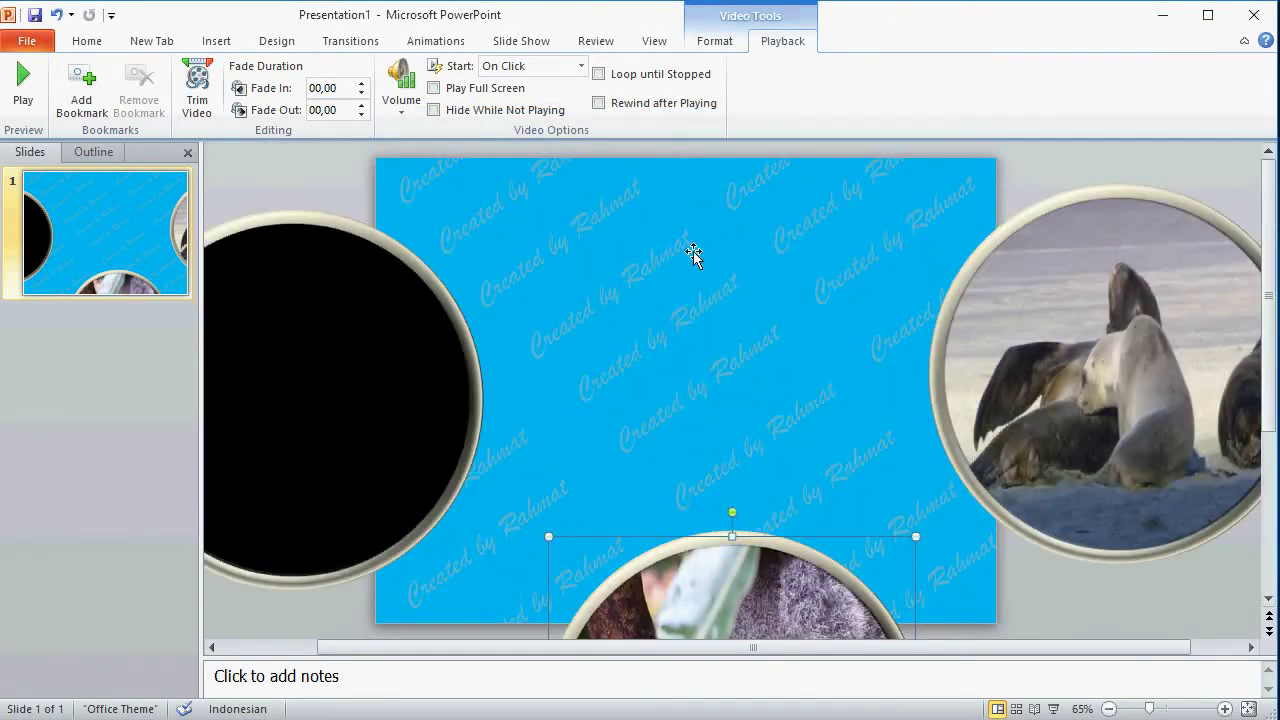
- Set the left circular video's playback Start option to Automatically
click(363, 276)
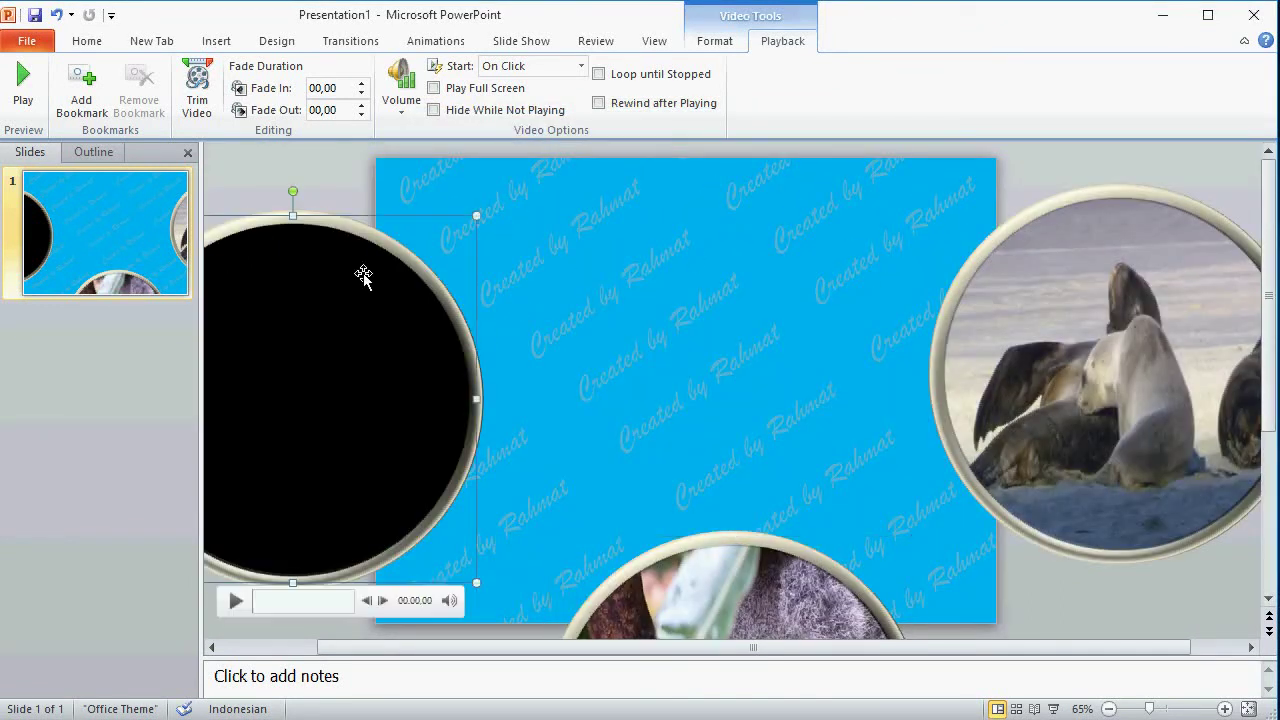
click(447, 41)
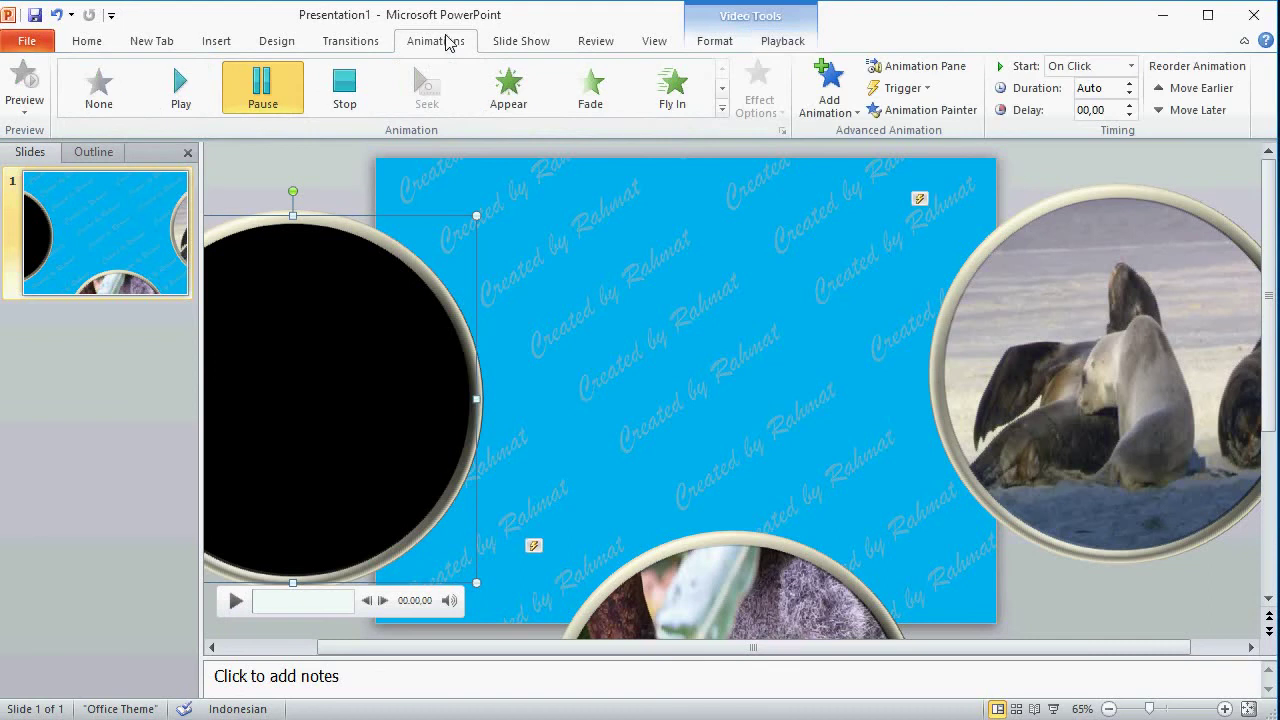
click(922, 65)
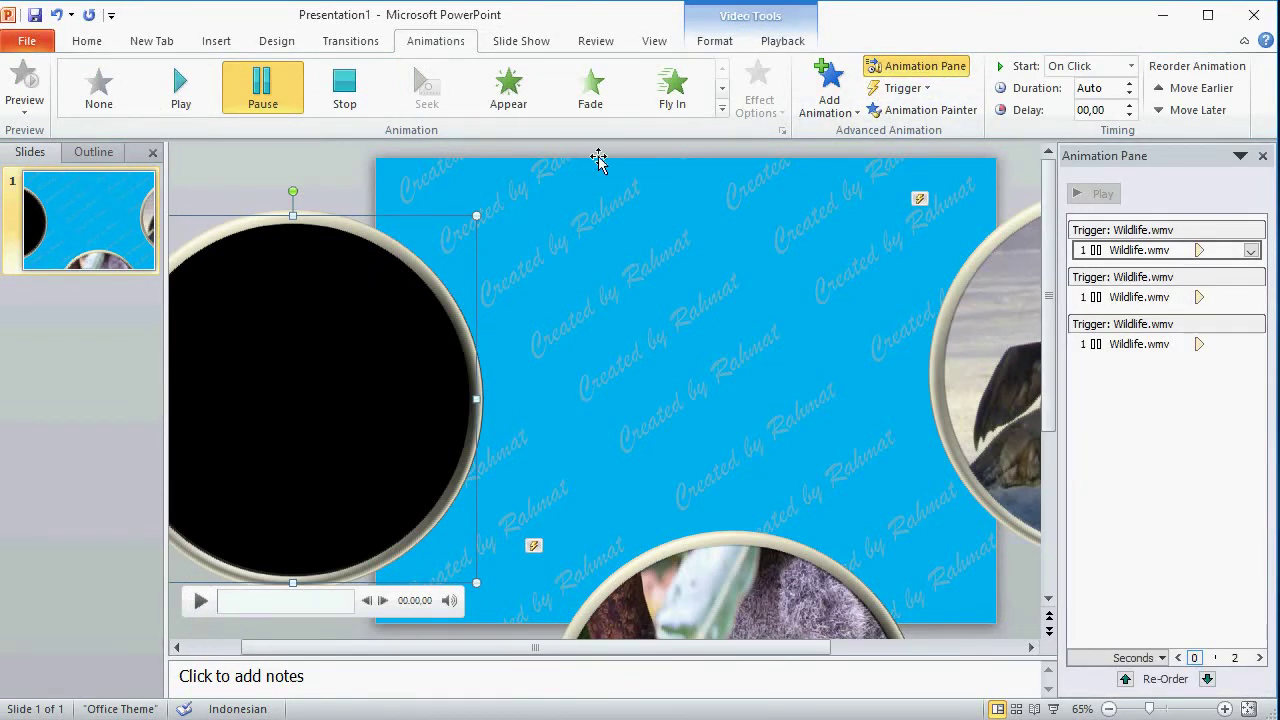
click(779, 45)
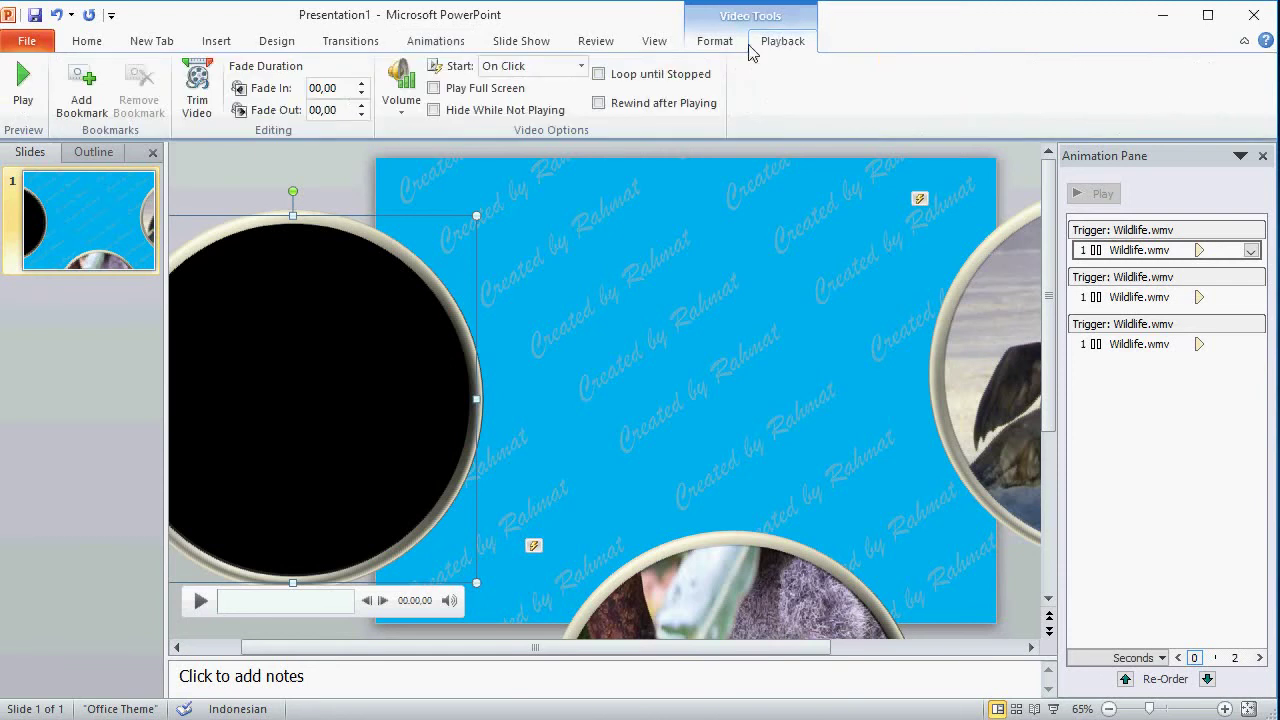
click(530, 66)
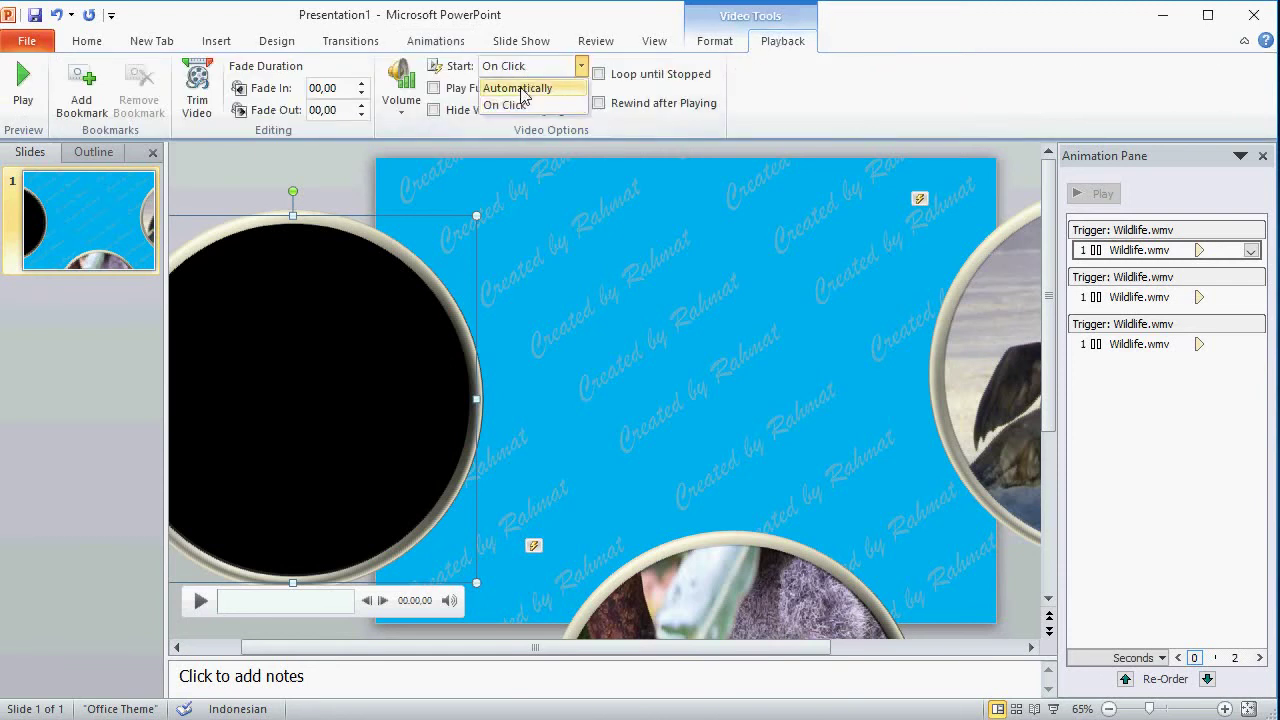
click(520, 88)
click(344, 152)
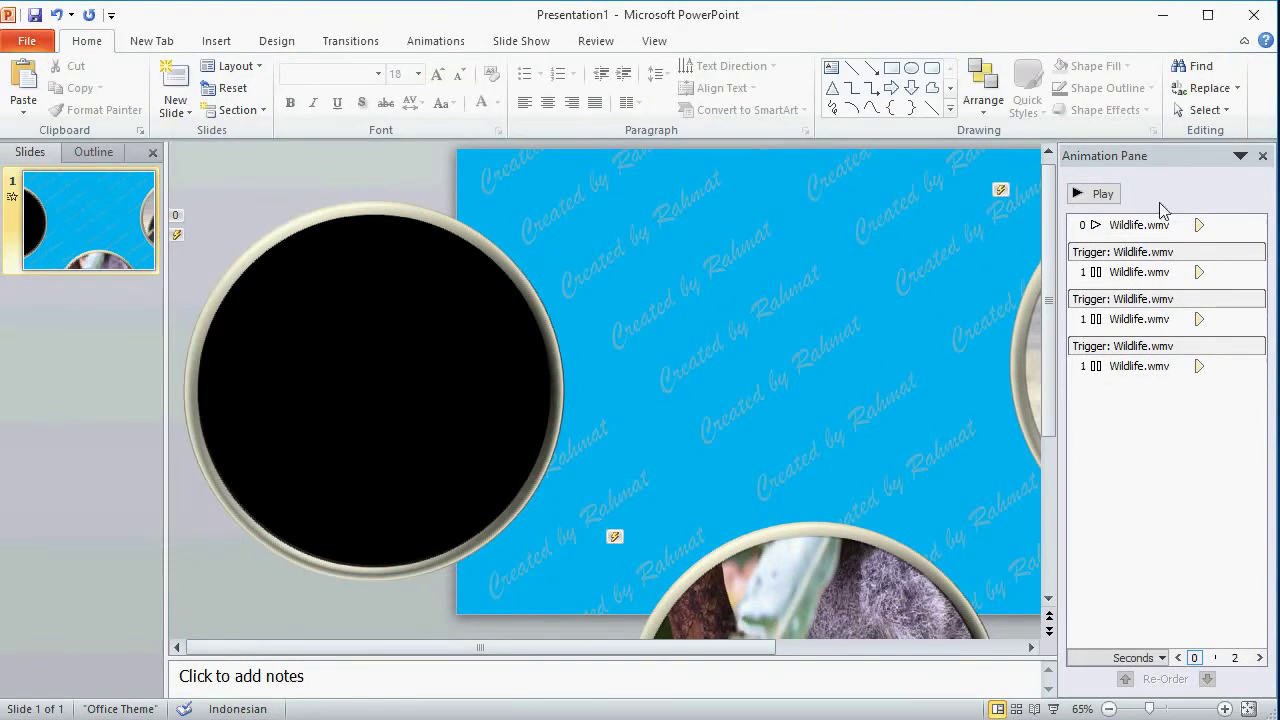
click(426, 214)
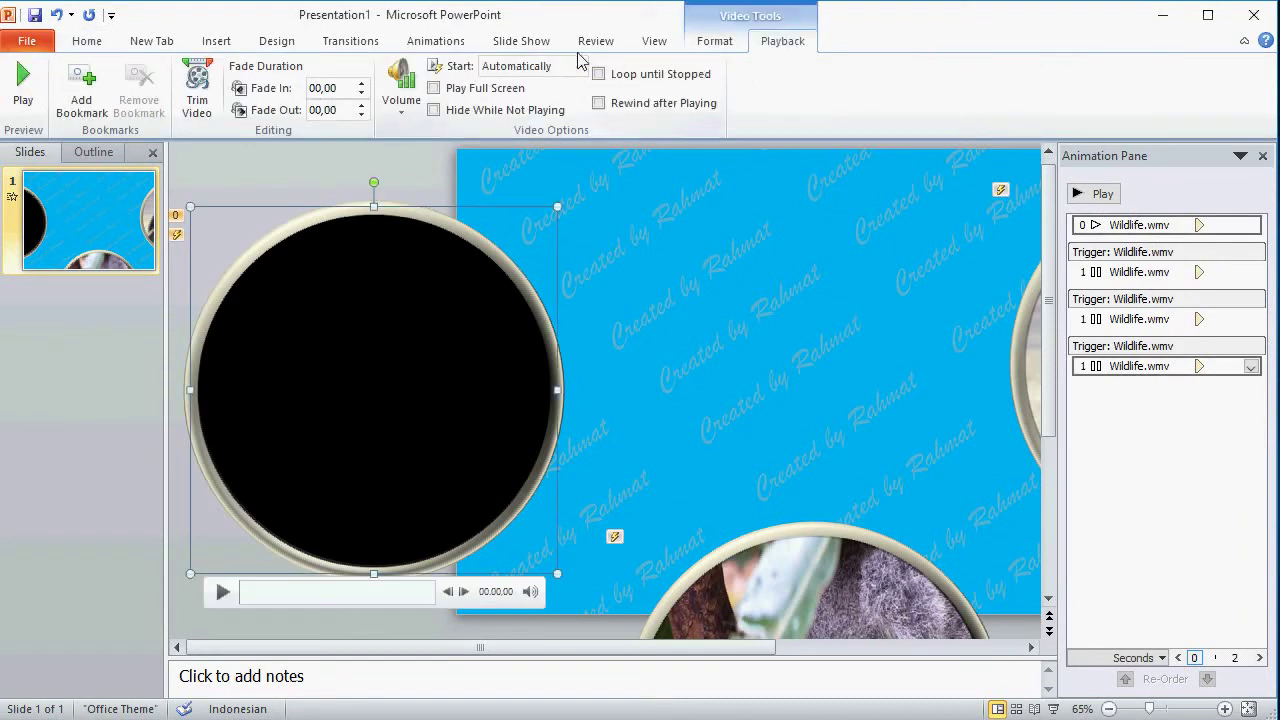
click(445, 43)
- Add the Wheel entrance effect to the left video via More Entrance Effects
click(826, 100)
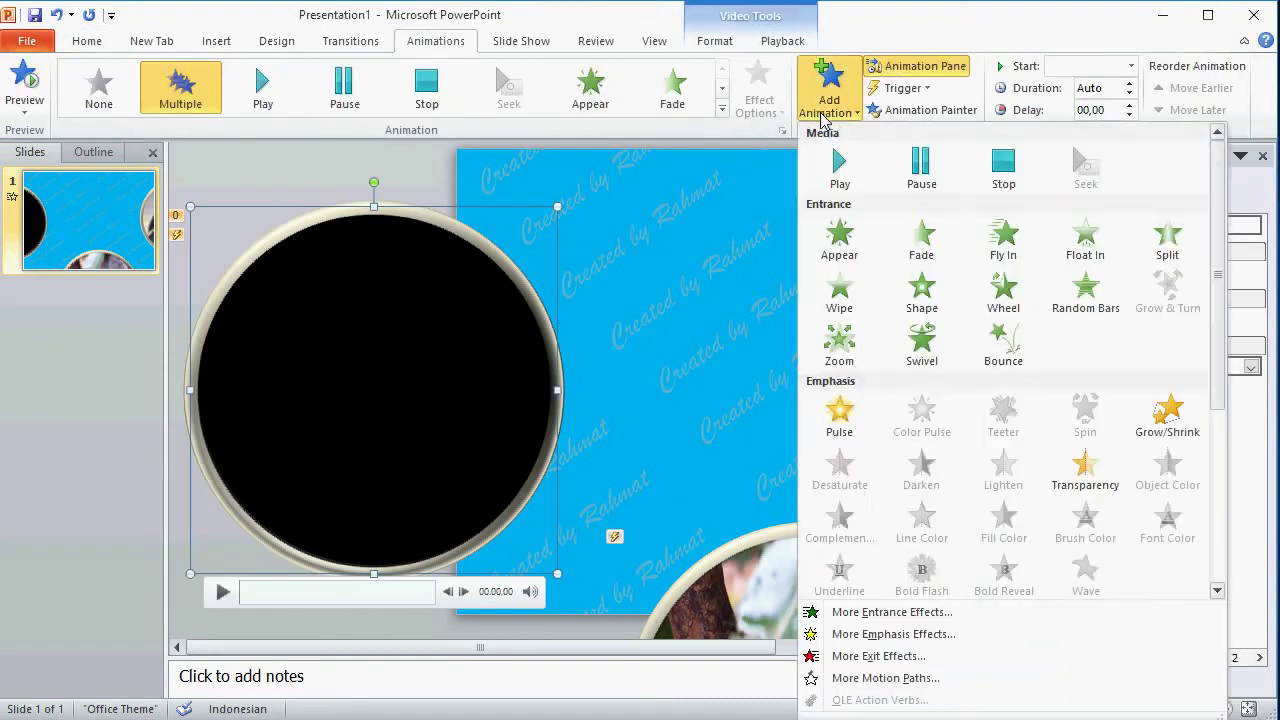
click(908, 613)
mouse_move(633, 420)
mouse_down()
mouse_move(637, 559)
mouse_move(640, 494)
mouse_up()
click(420, 386)
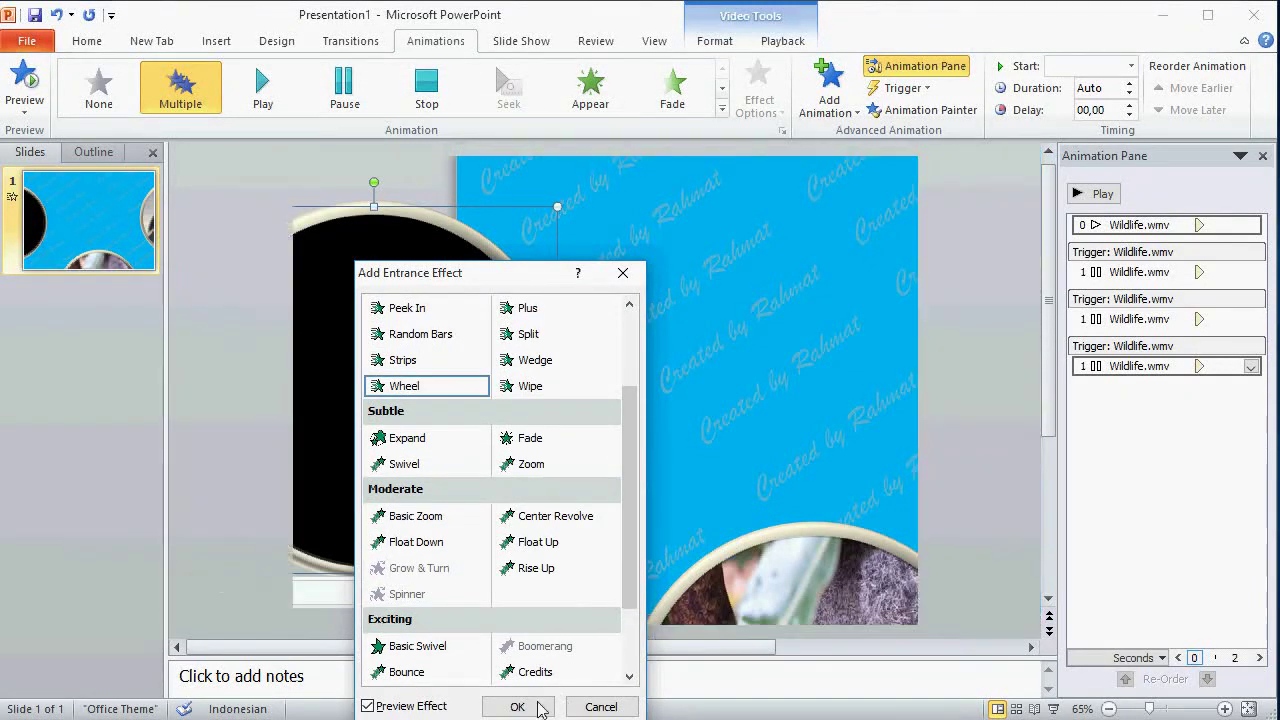
click(528, 708)
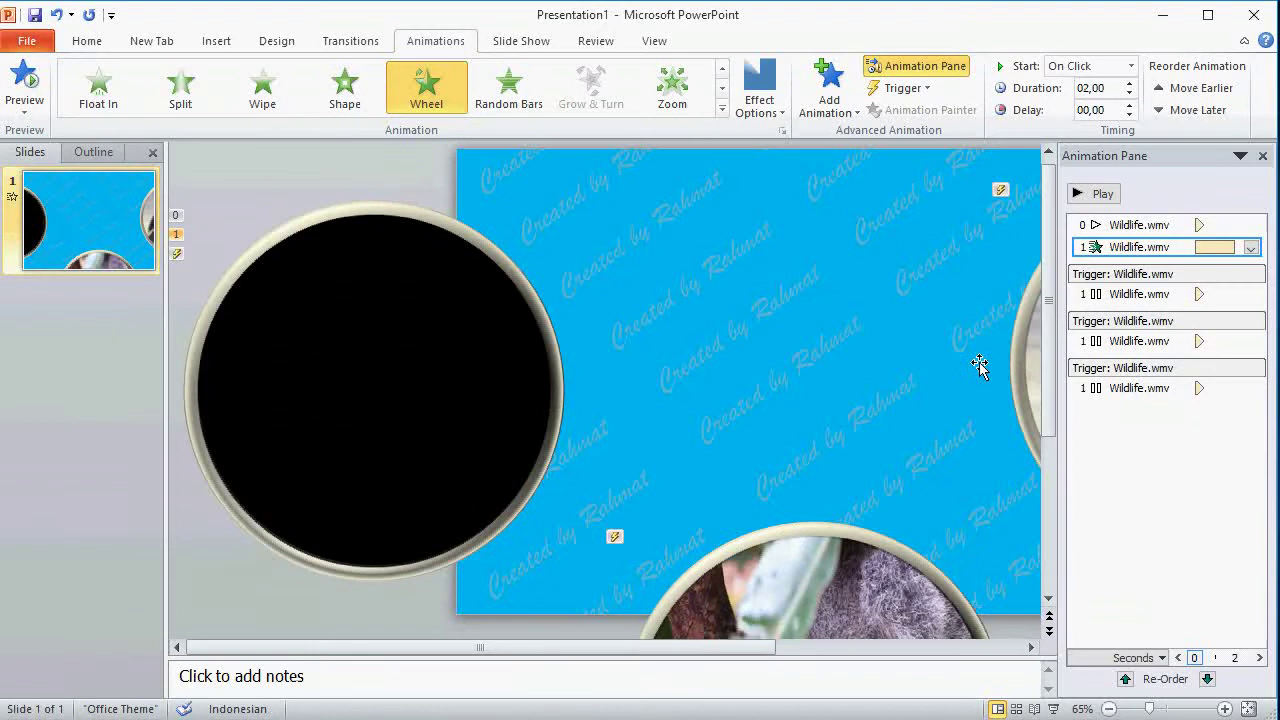
- Move the left video's Wheel entrance up to first and set it to start With Previous
click(1125, 680)
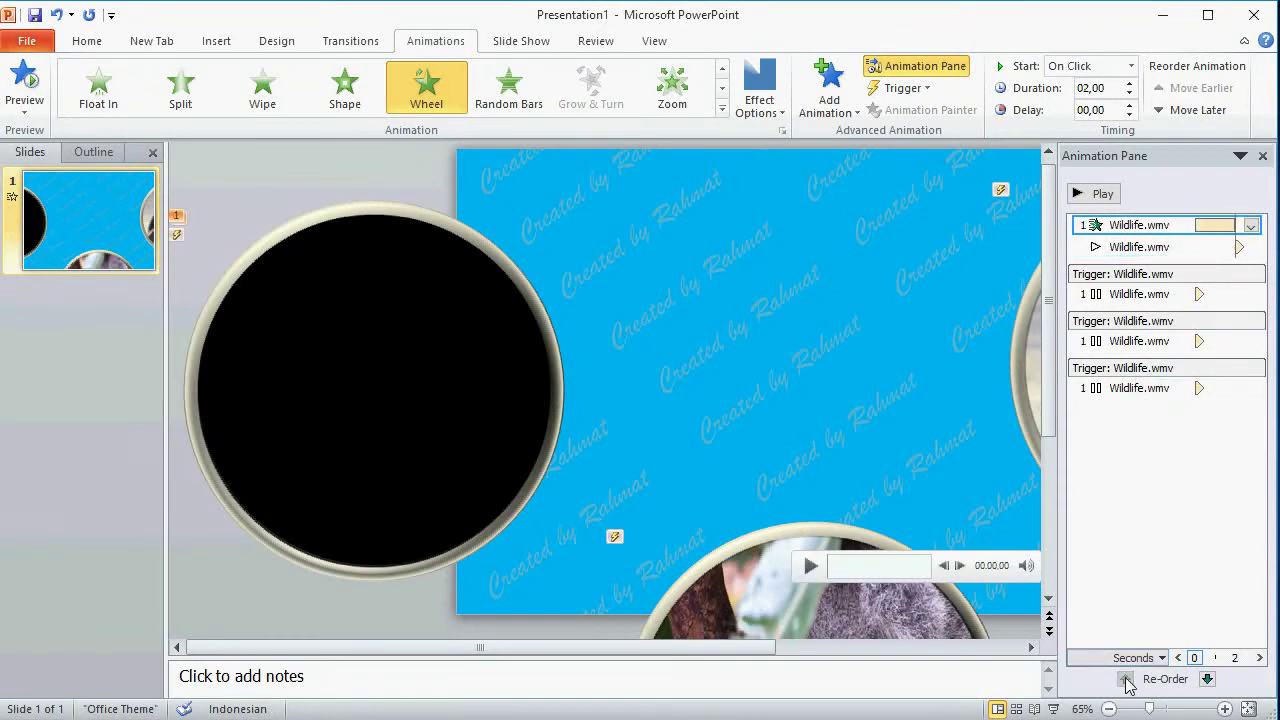
click(1251, 228)
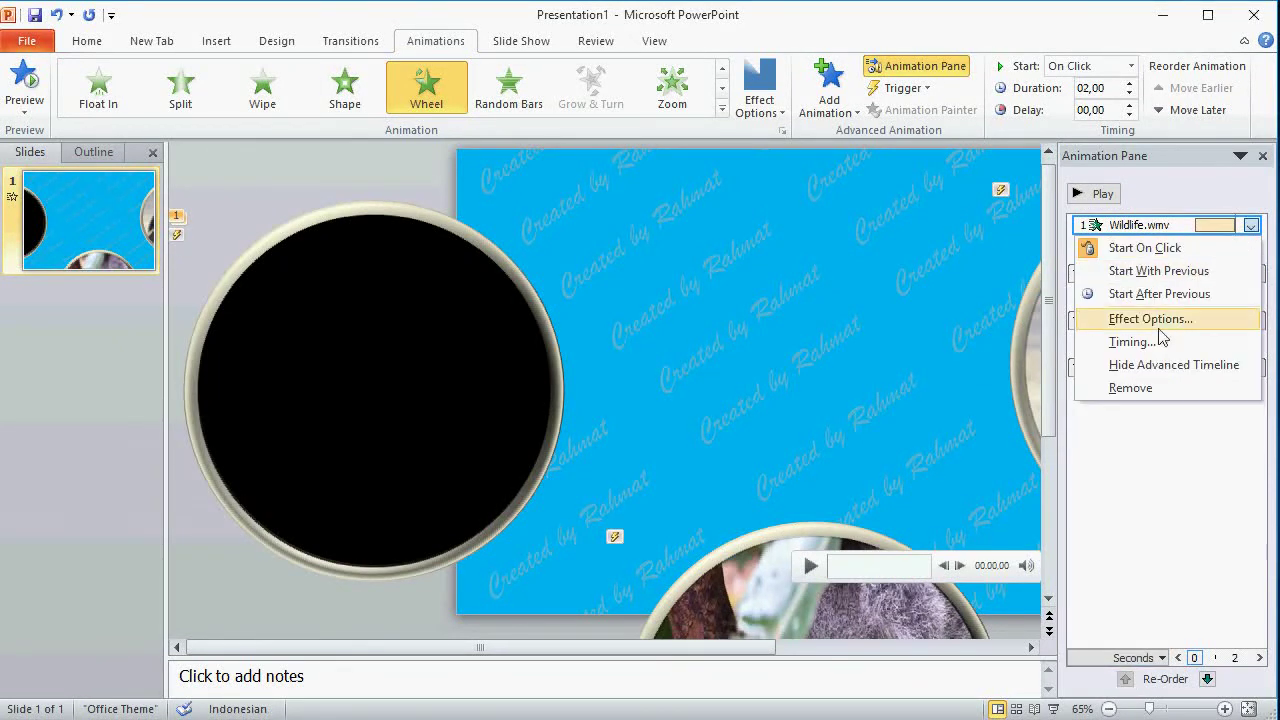
click(1155, 346)
click(474, 427)
click(475, 451)
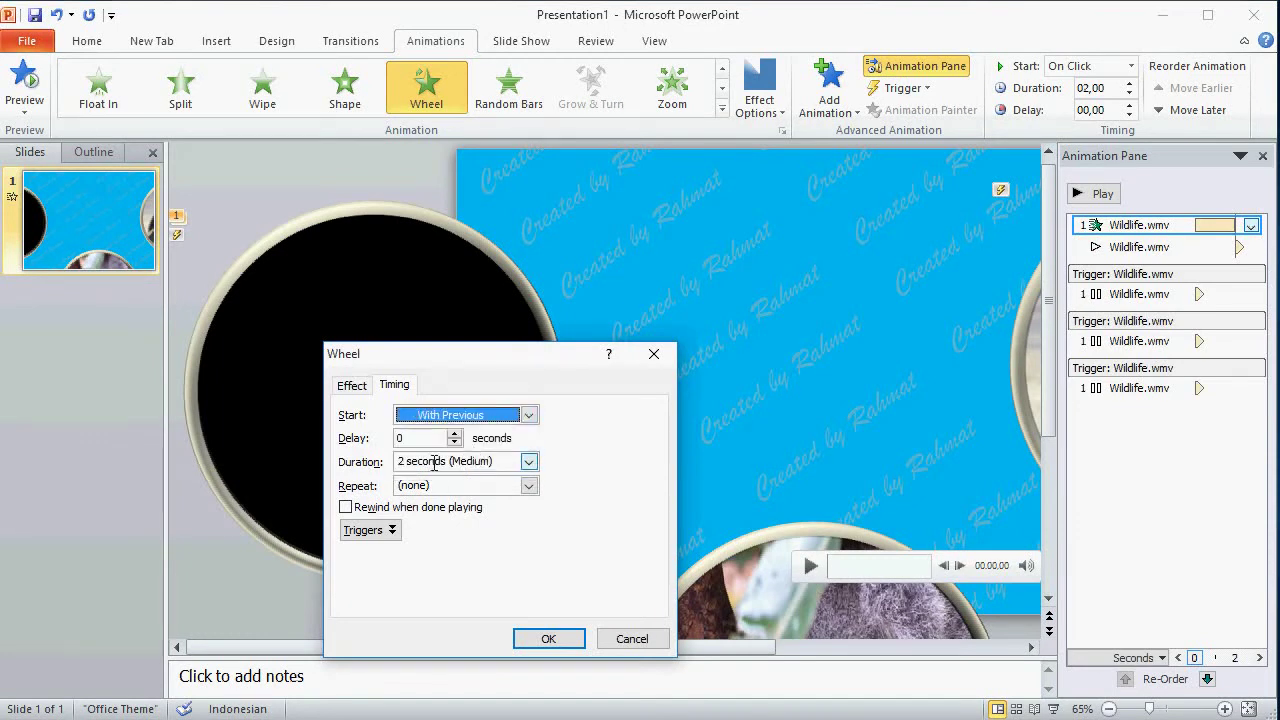
click(352, 385)
click(486, 436)
click(500, 456)
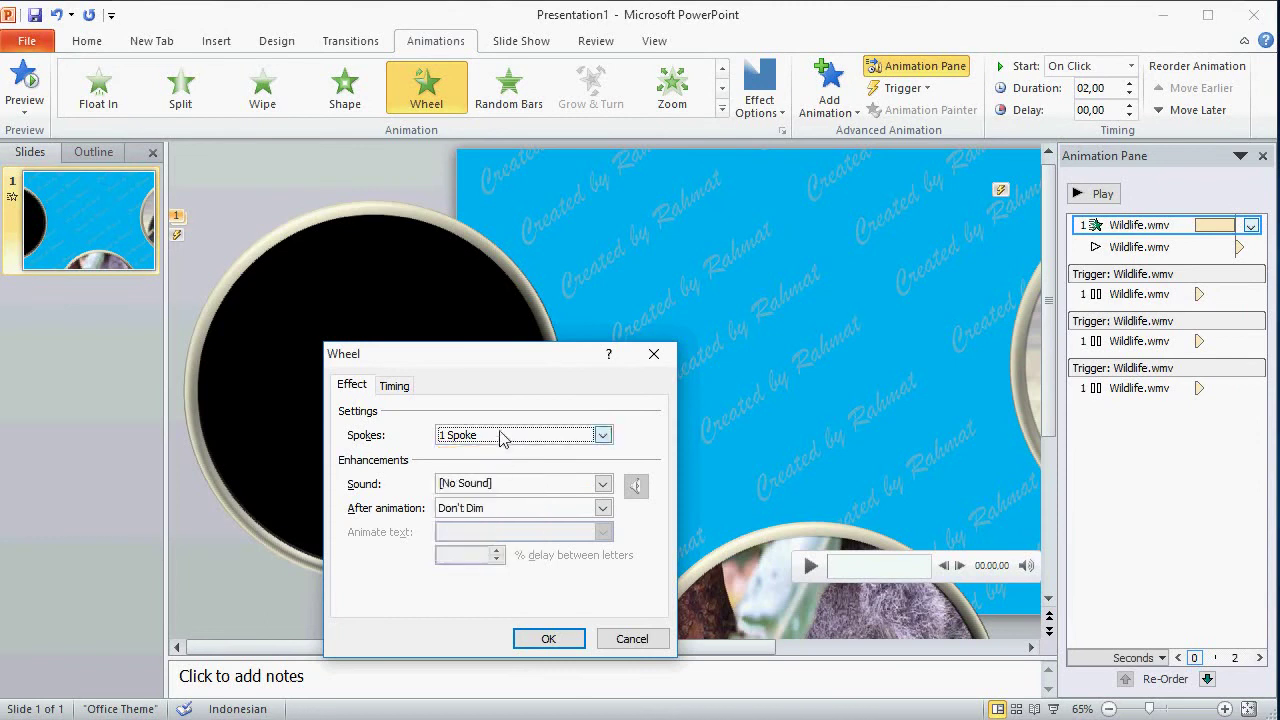
click(413, 387)
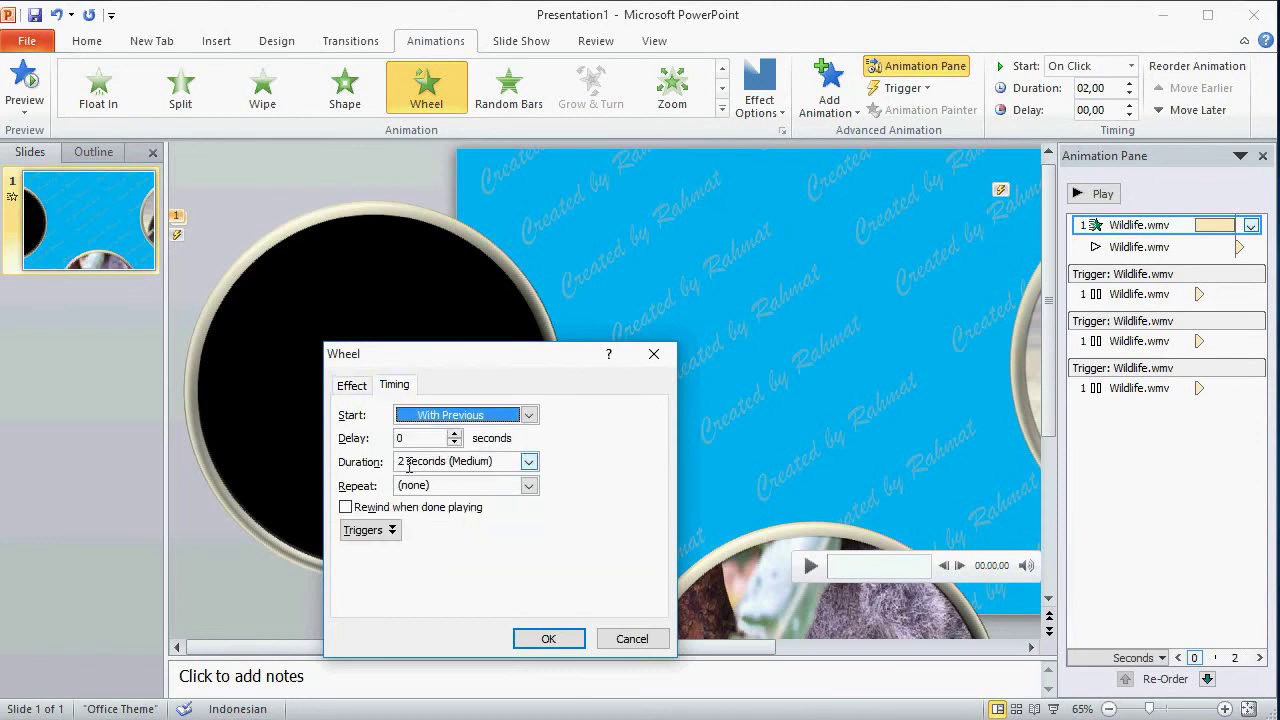
click(546, 637)
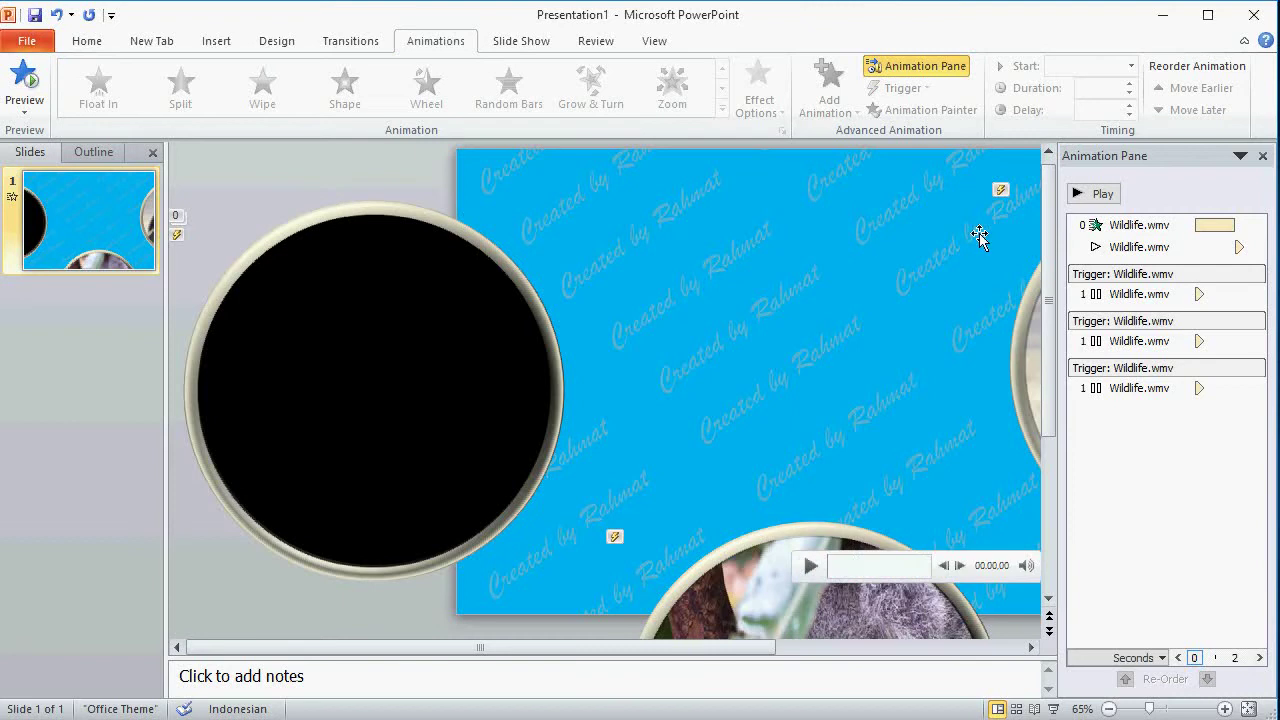
- Set the left video's play entry to start With Previous
click(1118, 245)
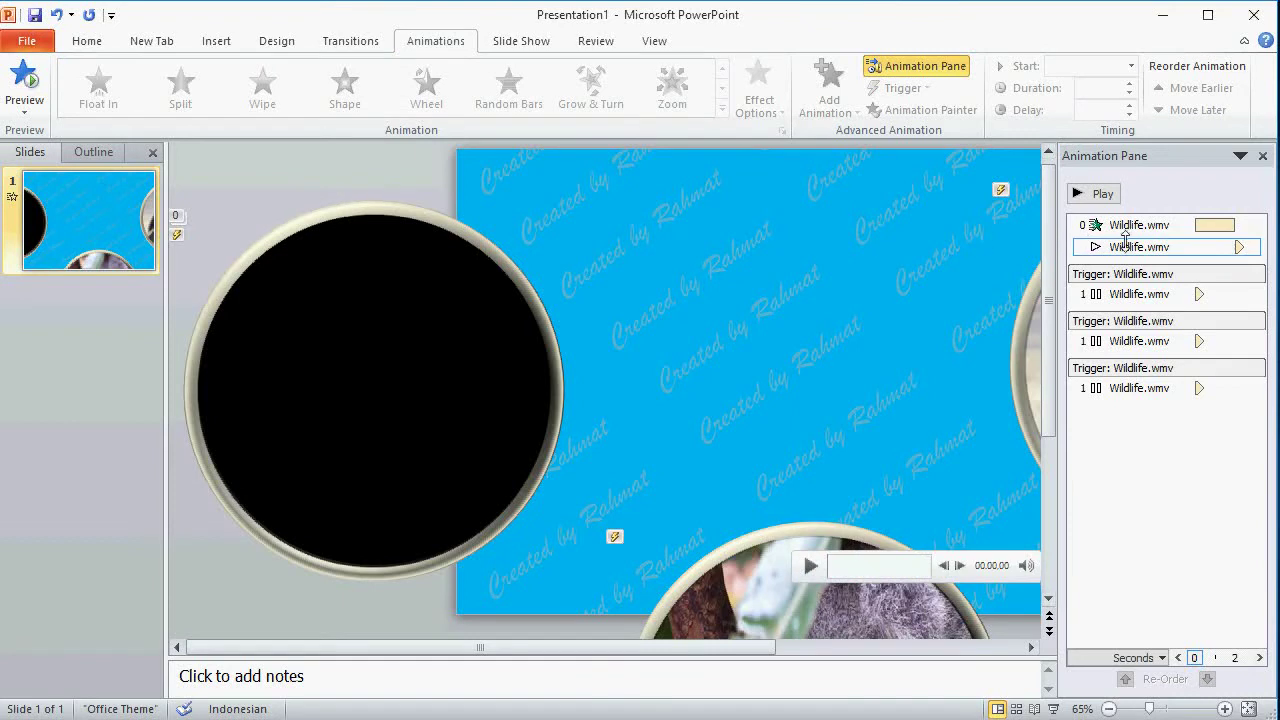
click(1250, 247)
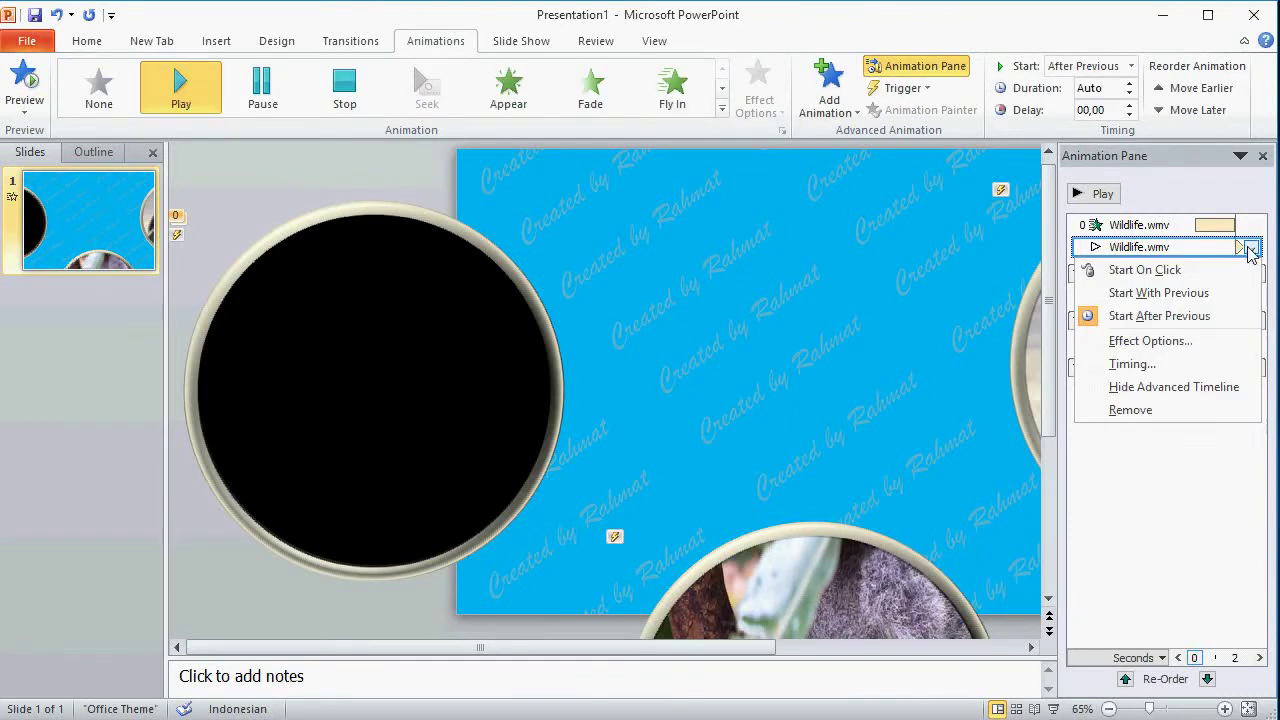
click(1172, 297)
click(299, 172)
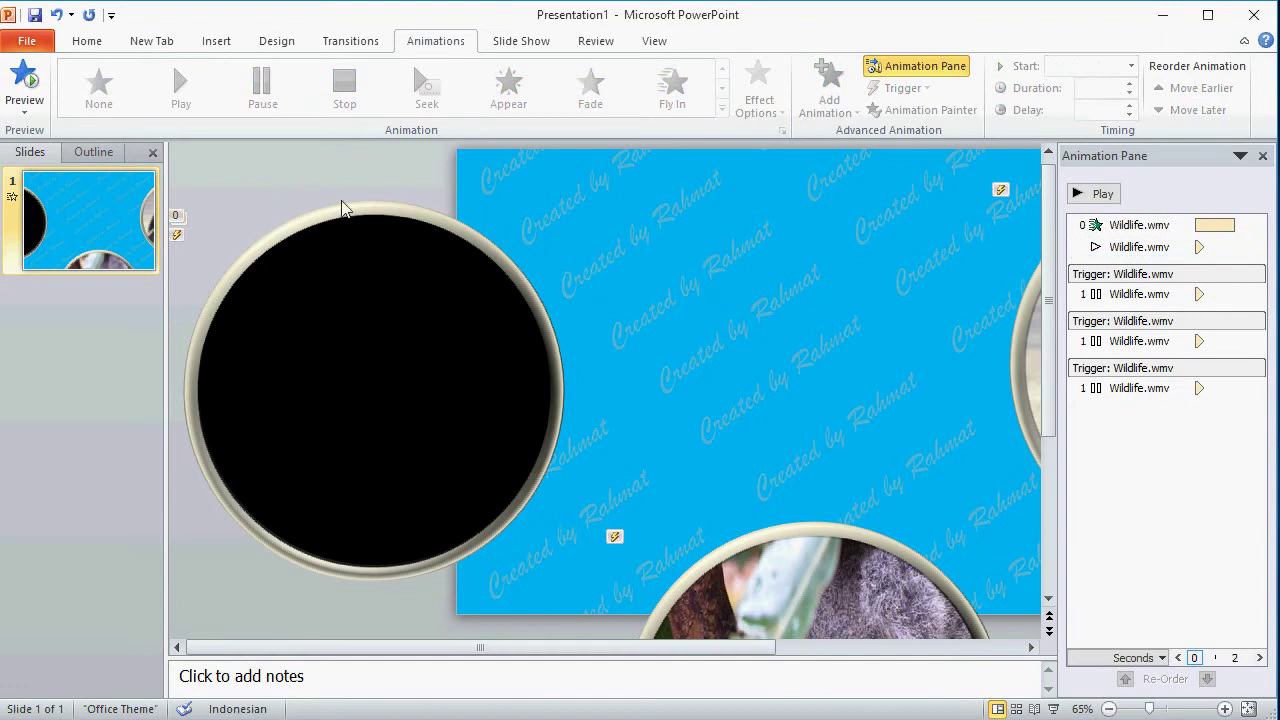
click(1001, 647)
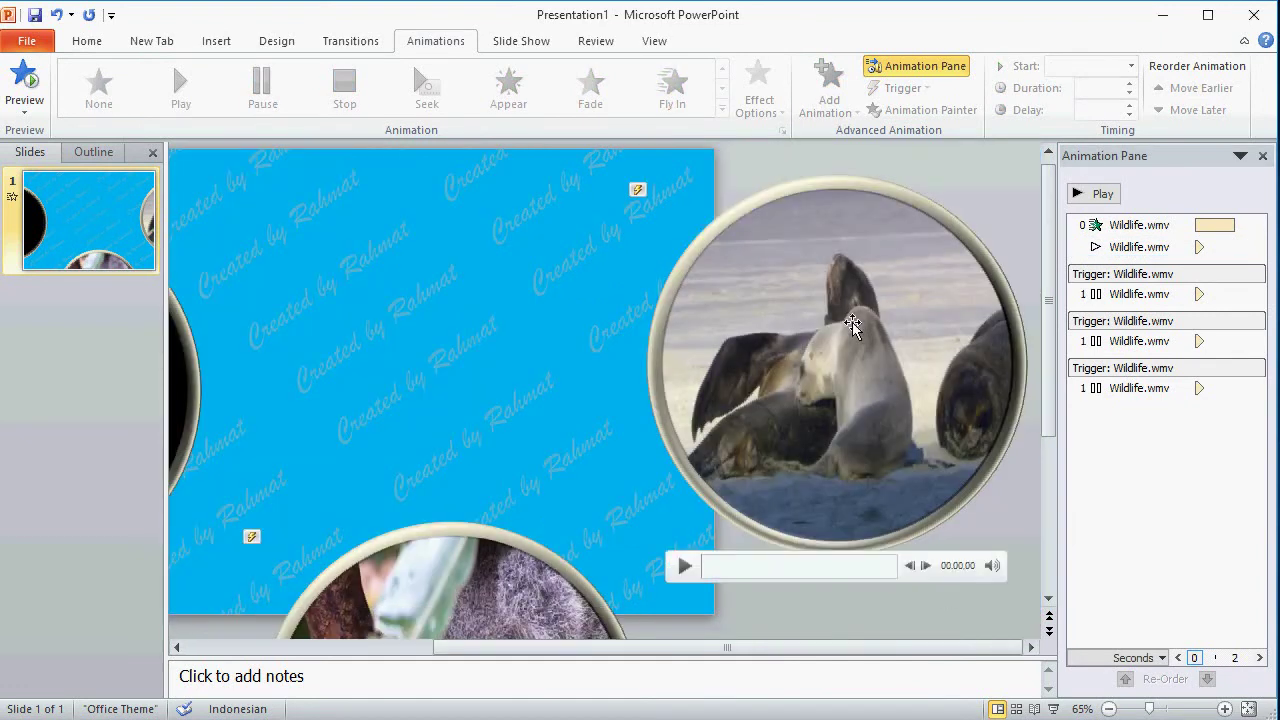
click(819, 276)
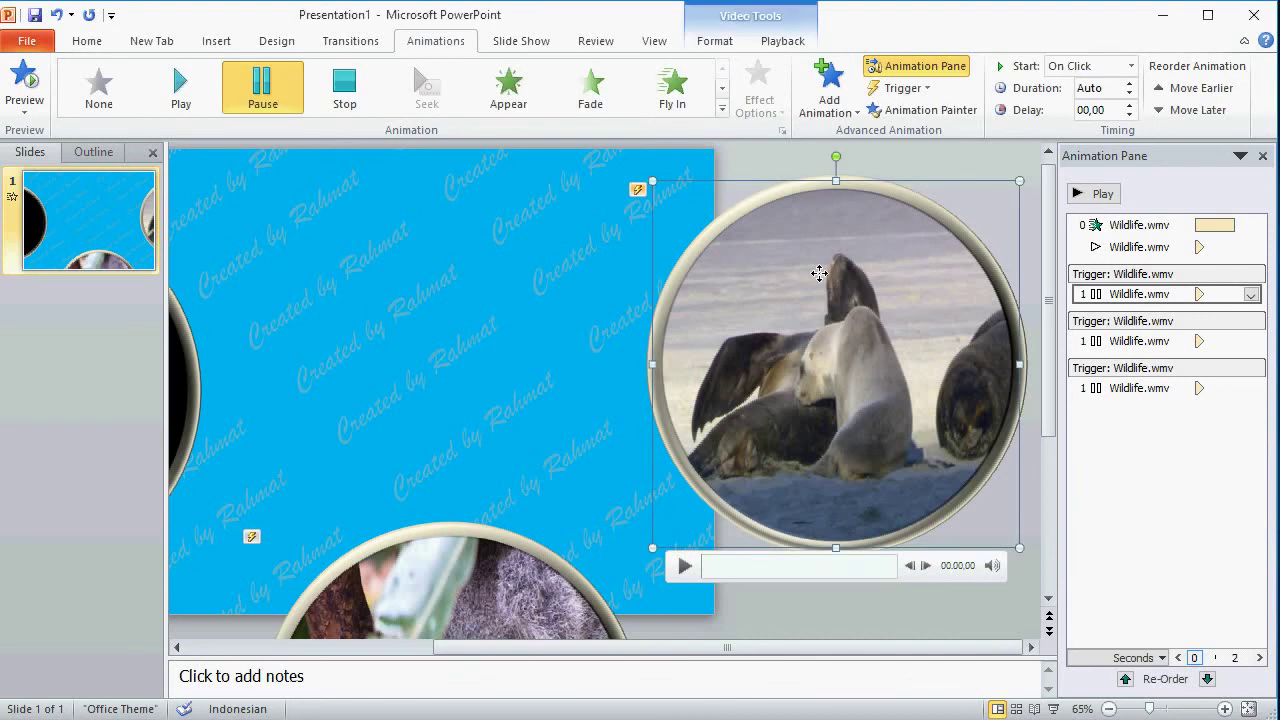
- Set the seal video's playback Start option to Automatically
click(770, 44)
click(532, 67)
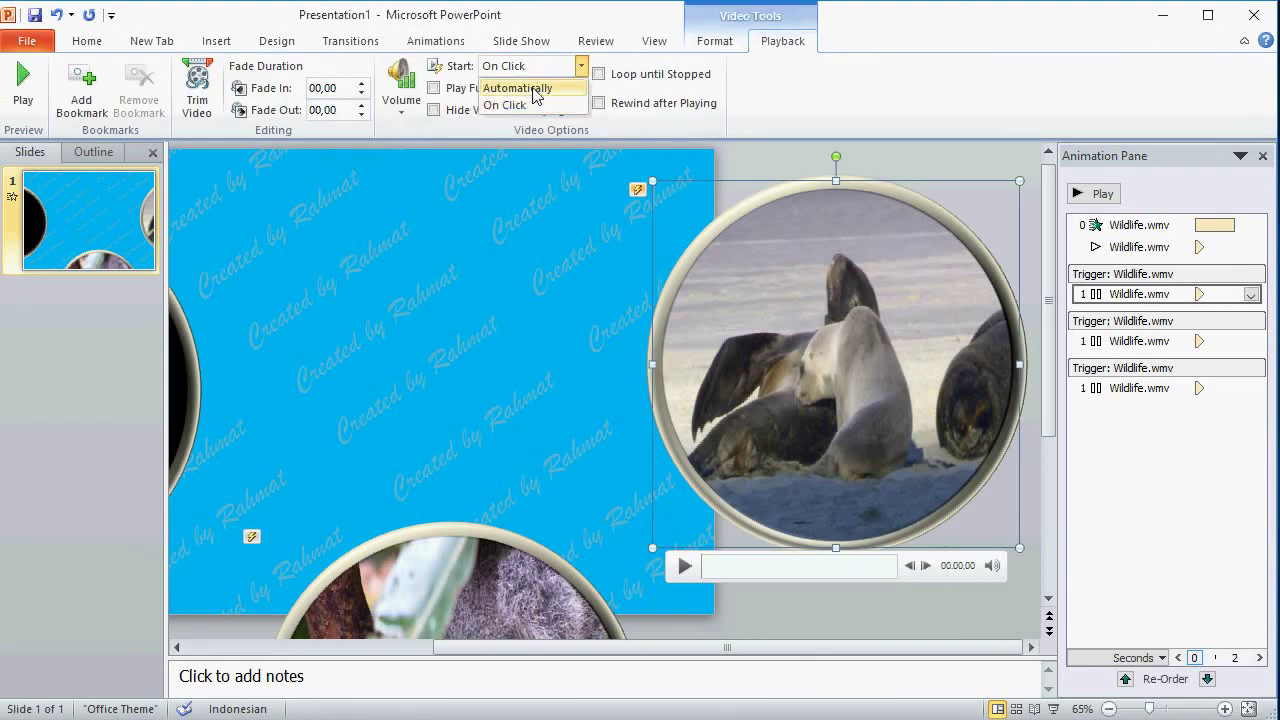
click(535, 90)
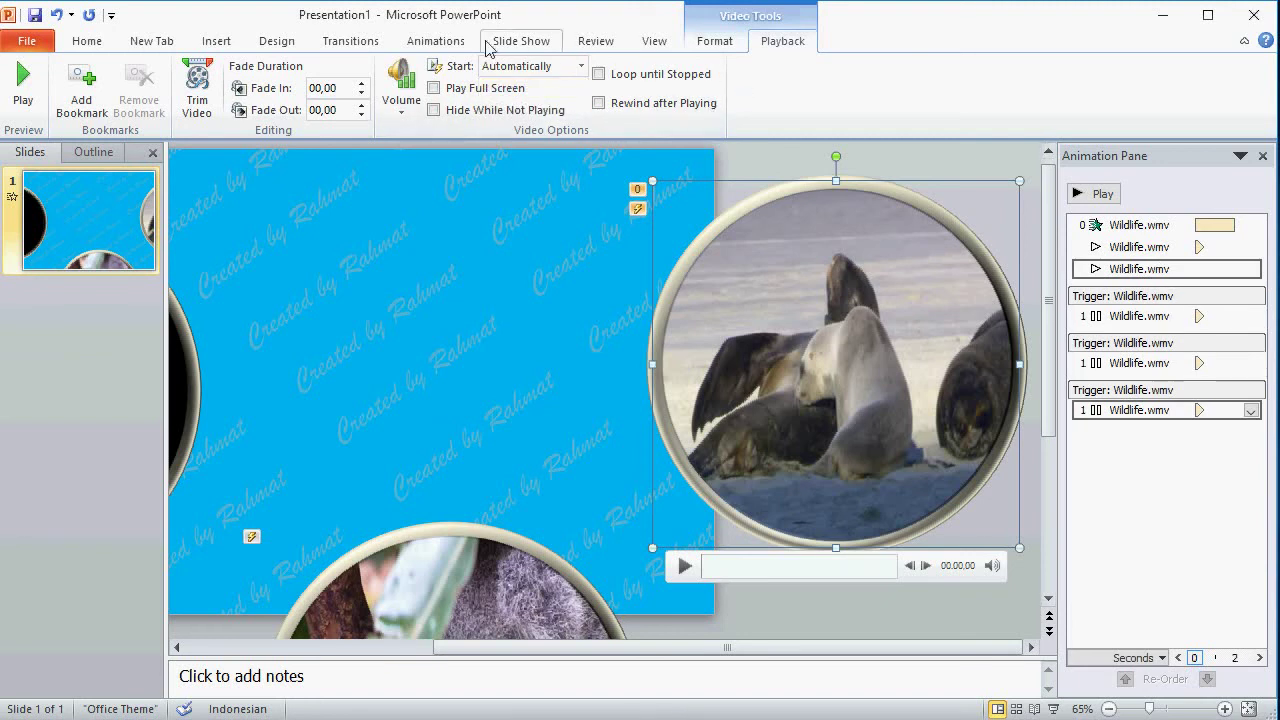
- Add the Wheel entrance effect to the seal video
click(445, 45)
click(829, 105)
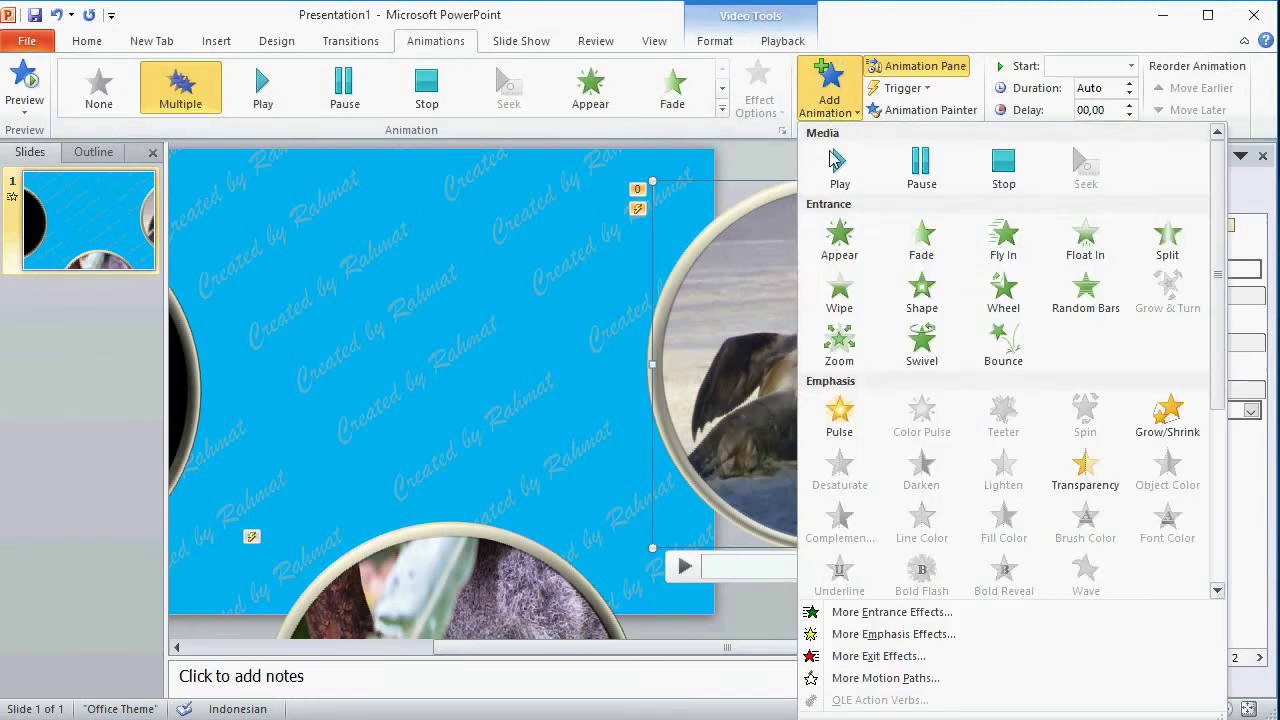
click(913, 612)
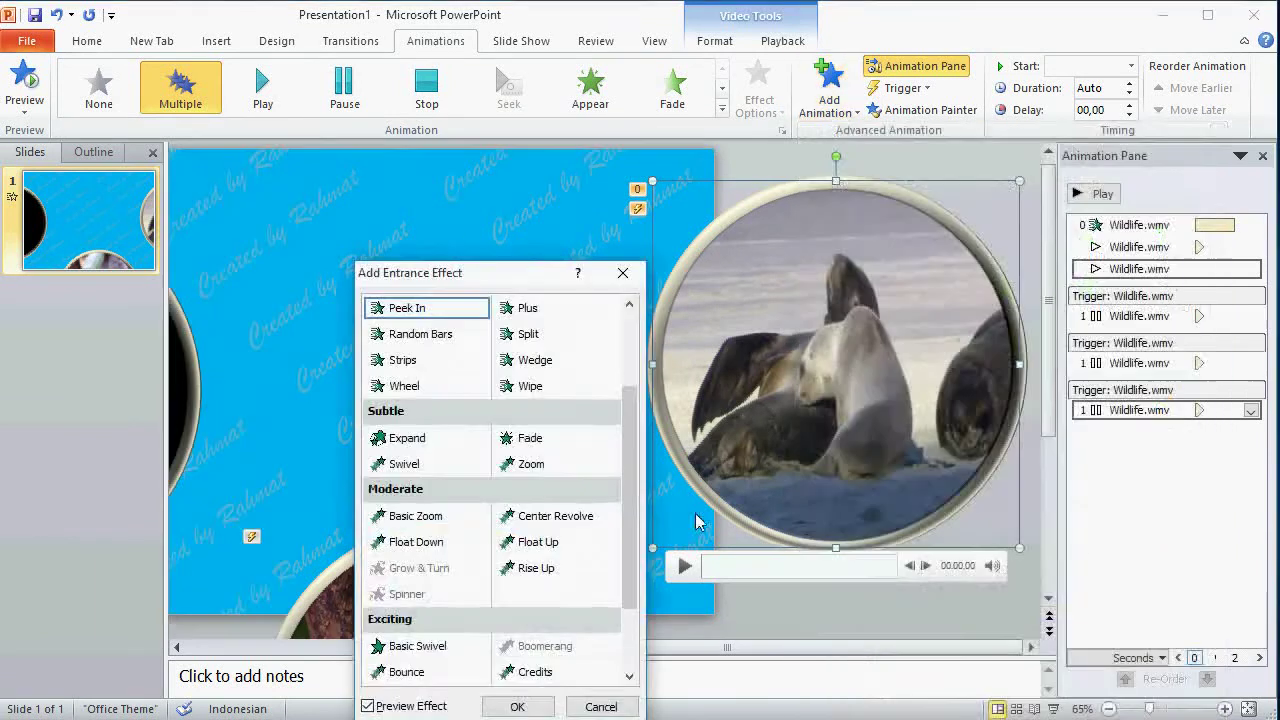
click(405, 392)
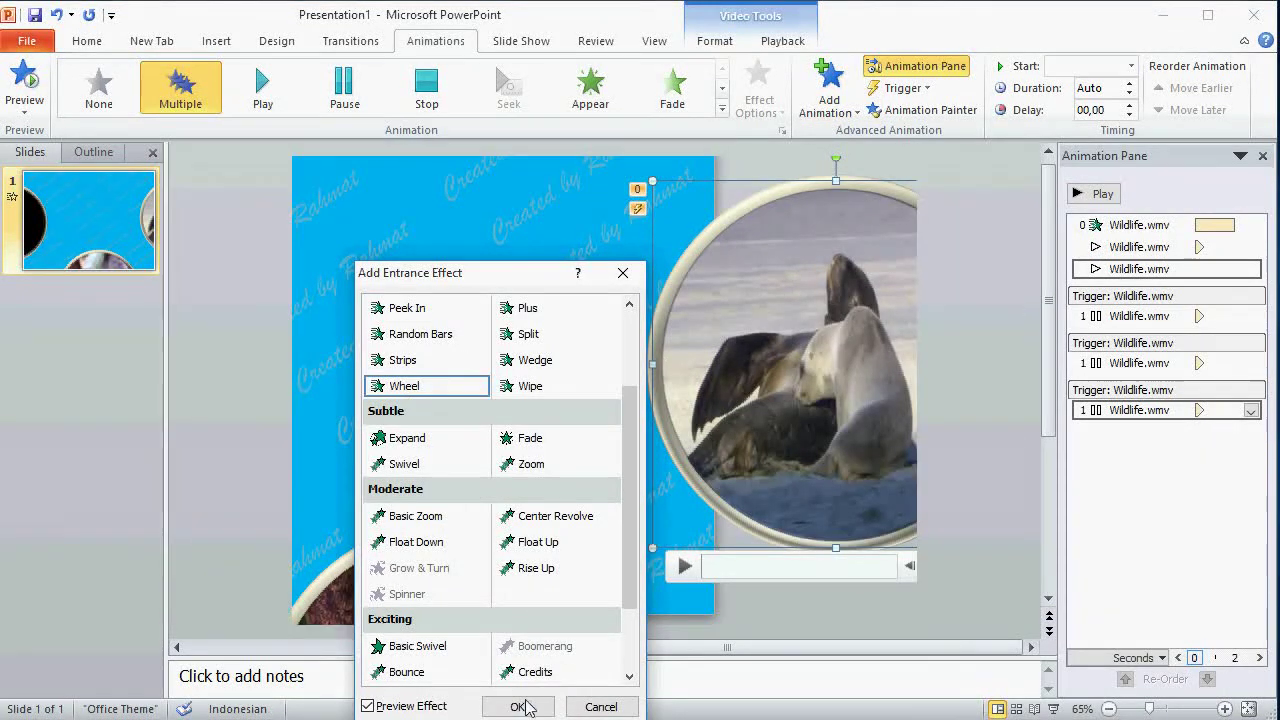
click(518, 706)
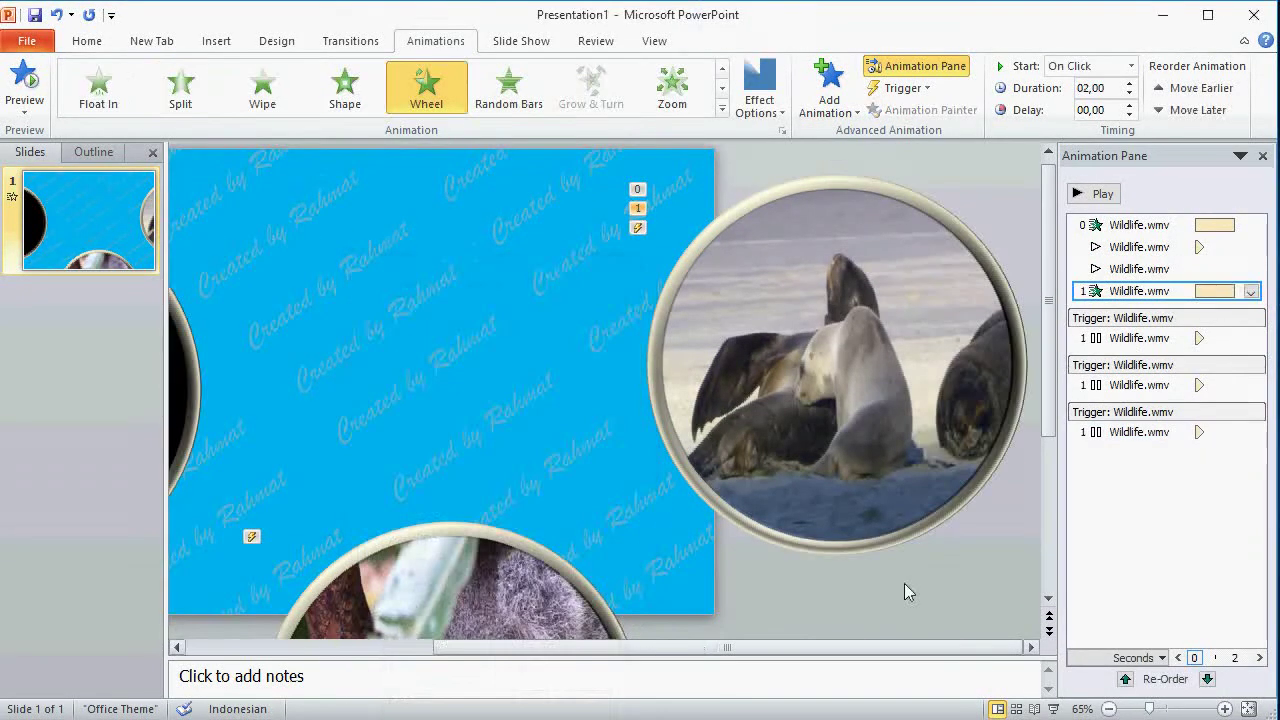
- Move the seal video's Wheel entrance up and start it With Previous after a 7-second delay
click(1125, 679)
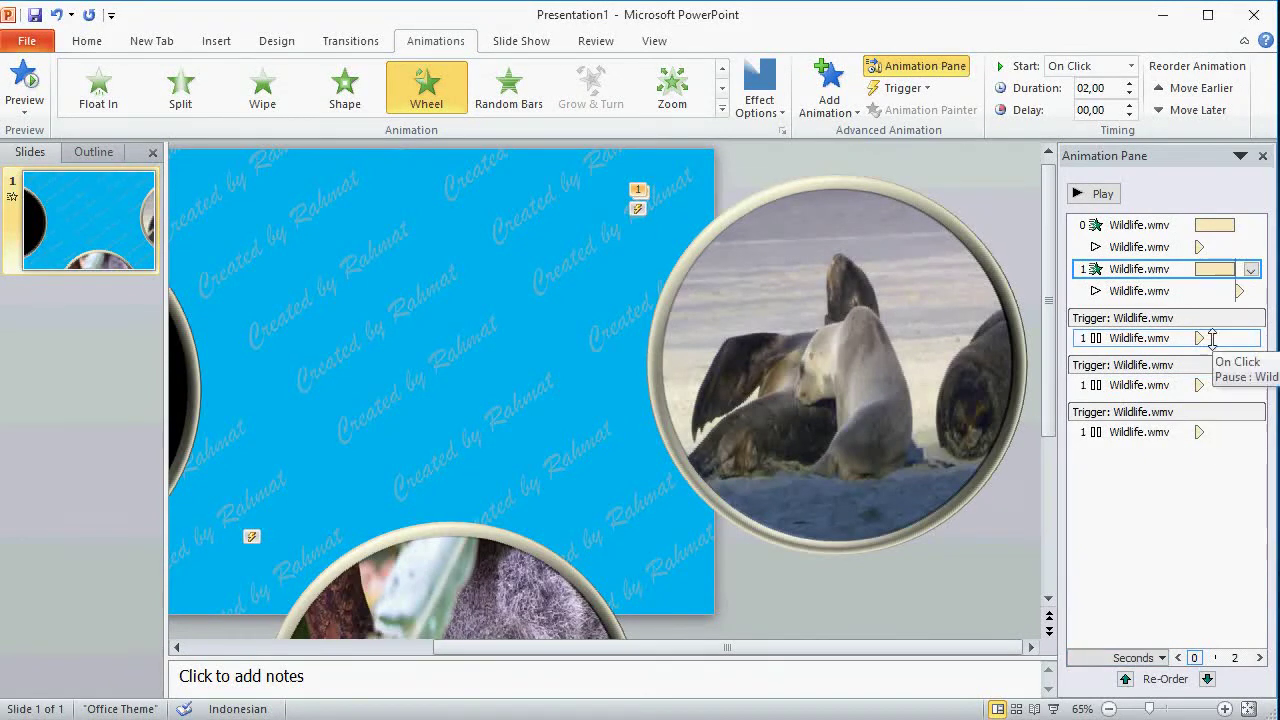
click(1251, 271)
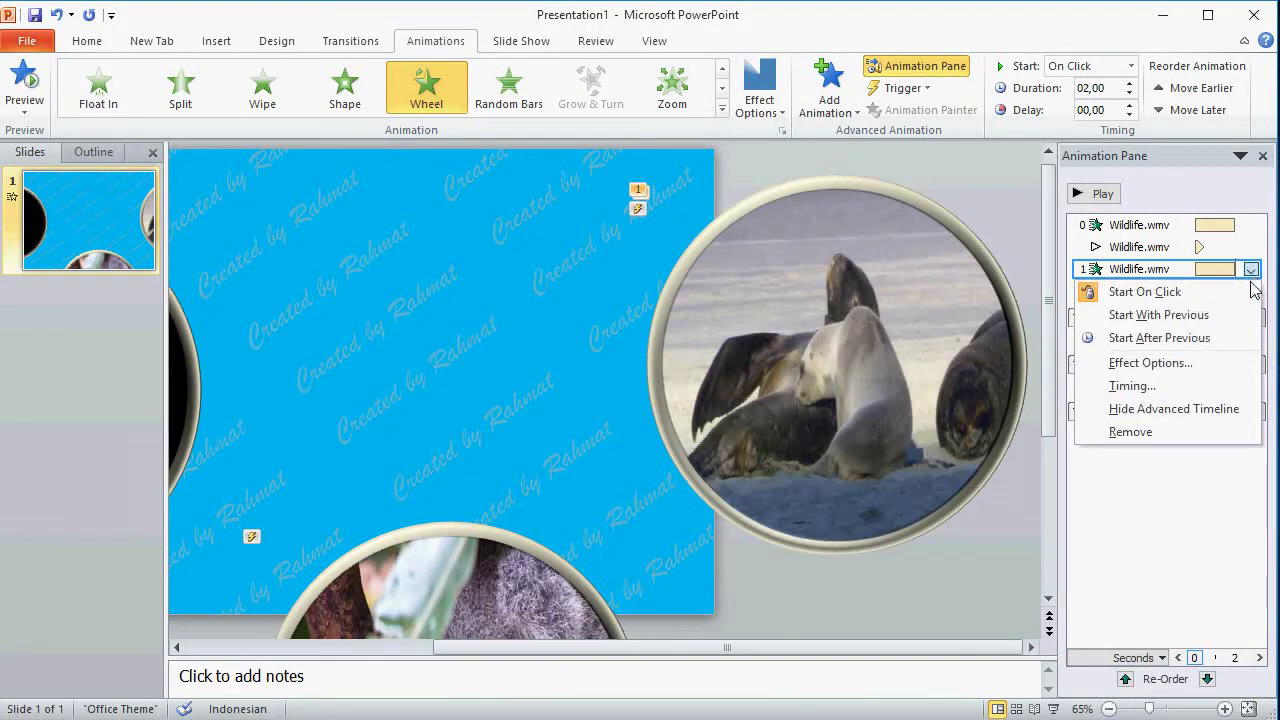
click(1153, 387)
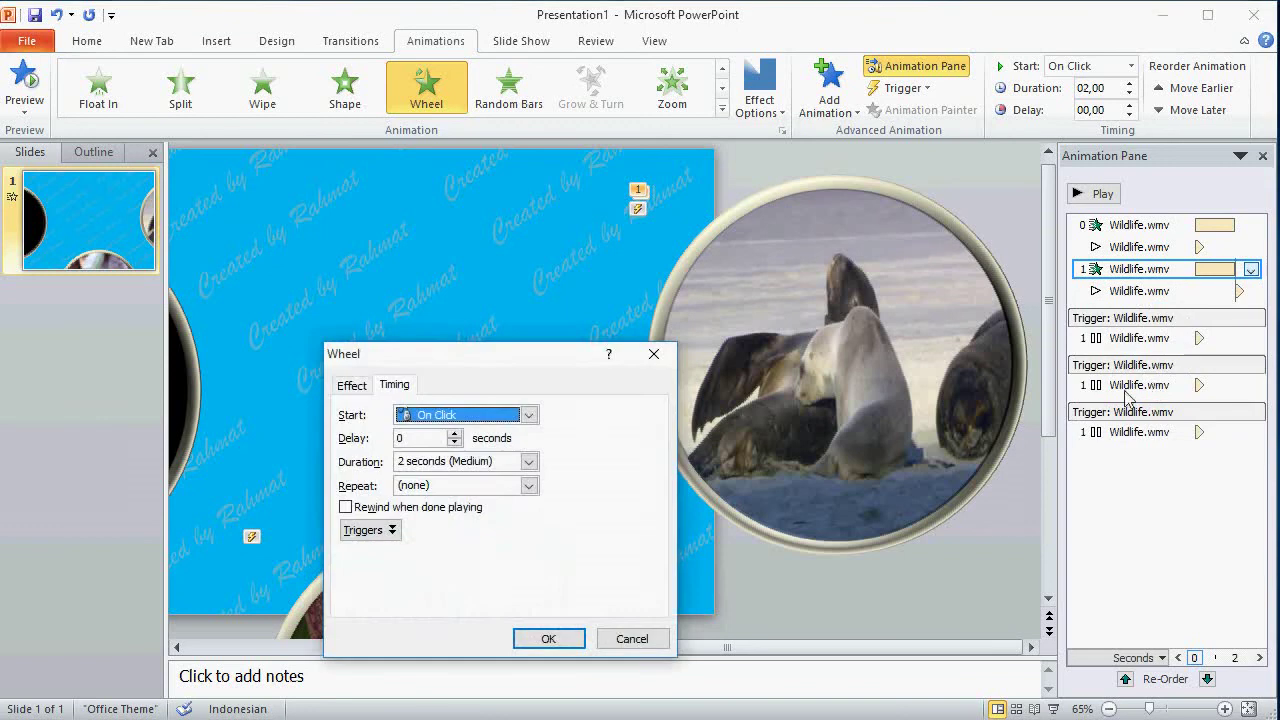
mouse_move(516, 360)
mouse_down()
mouse_move(700, 338)
mouse_move(642, 374)
mouse_up()
click(655, 421)
click(610, 462)
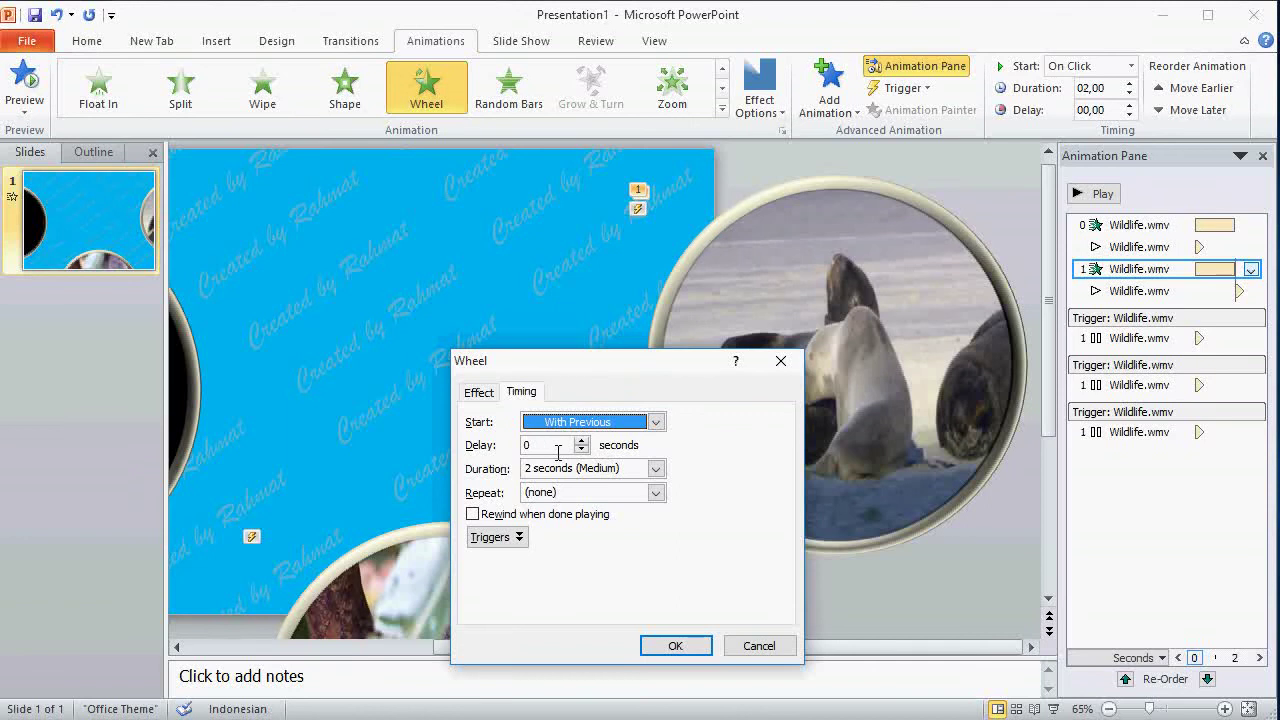
key(Tab)
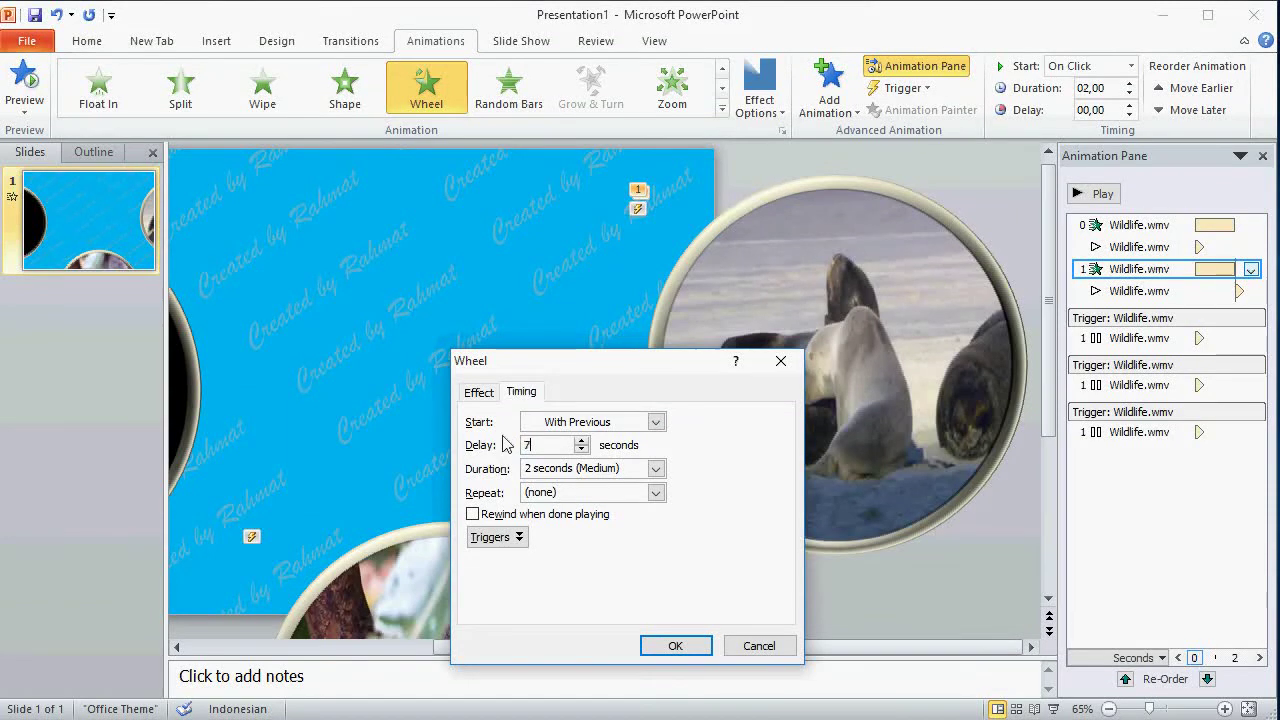
text(7)
click(482, 394)
click(526, 397)
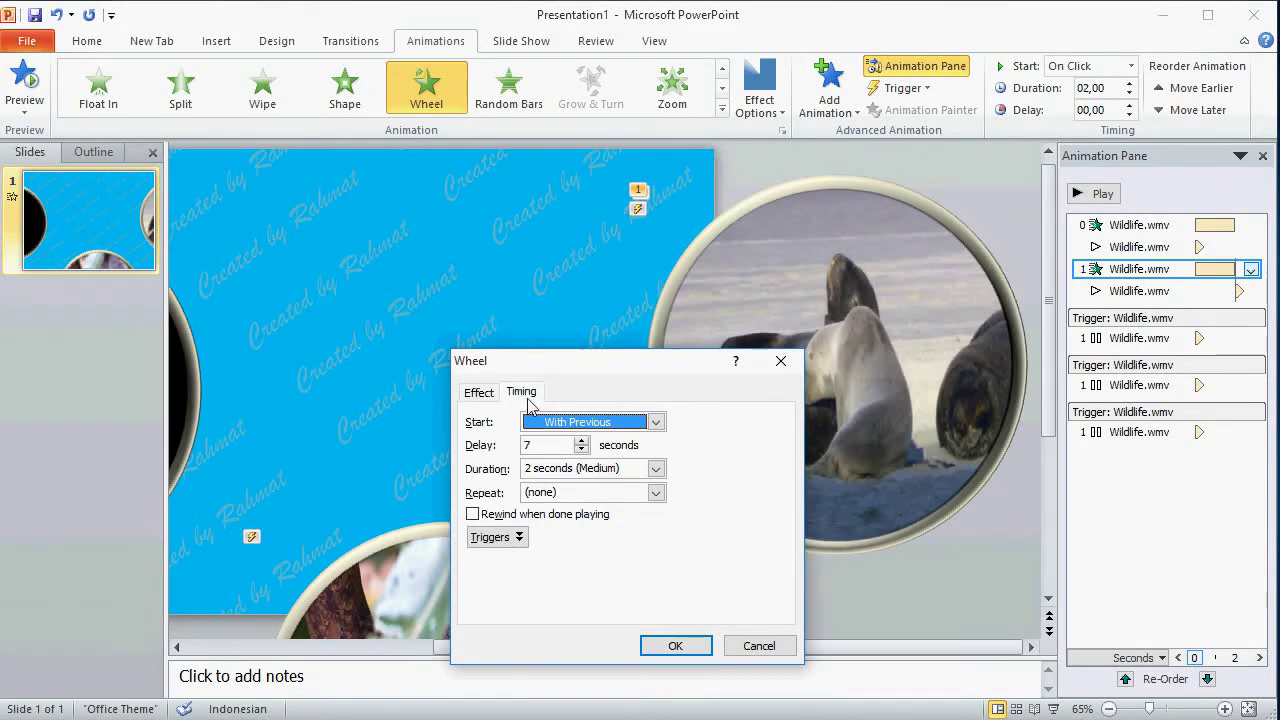
click(678, 647)
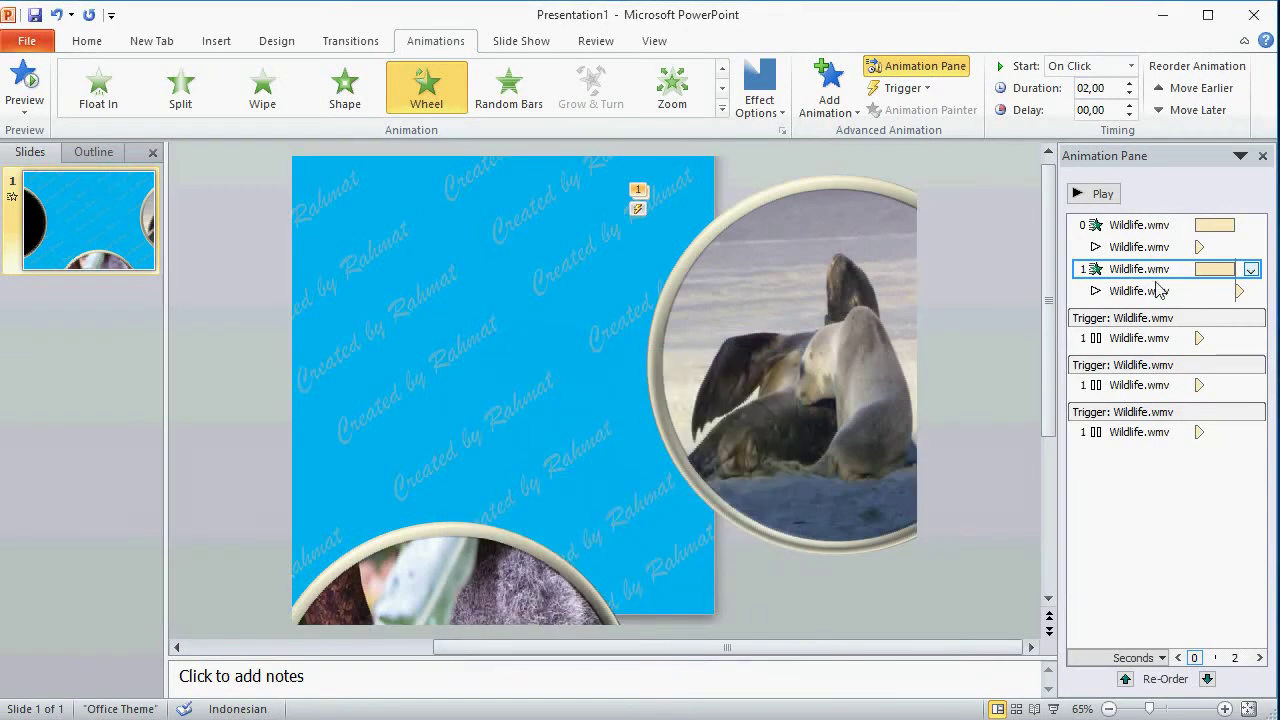
- Set the seal video's play entry to start With Previous
click(1257, 290)
click(1250, 291)
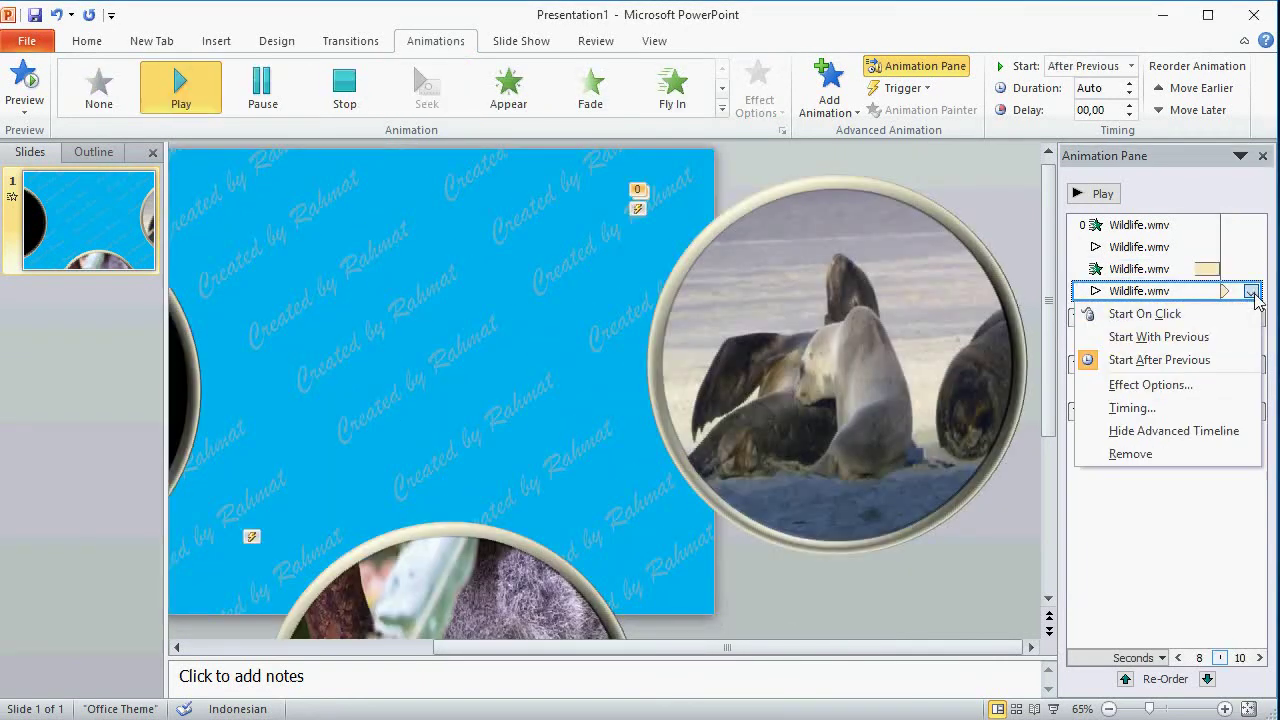
click(1172, 340)
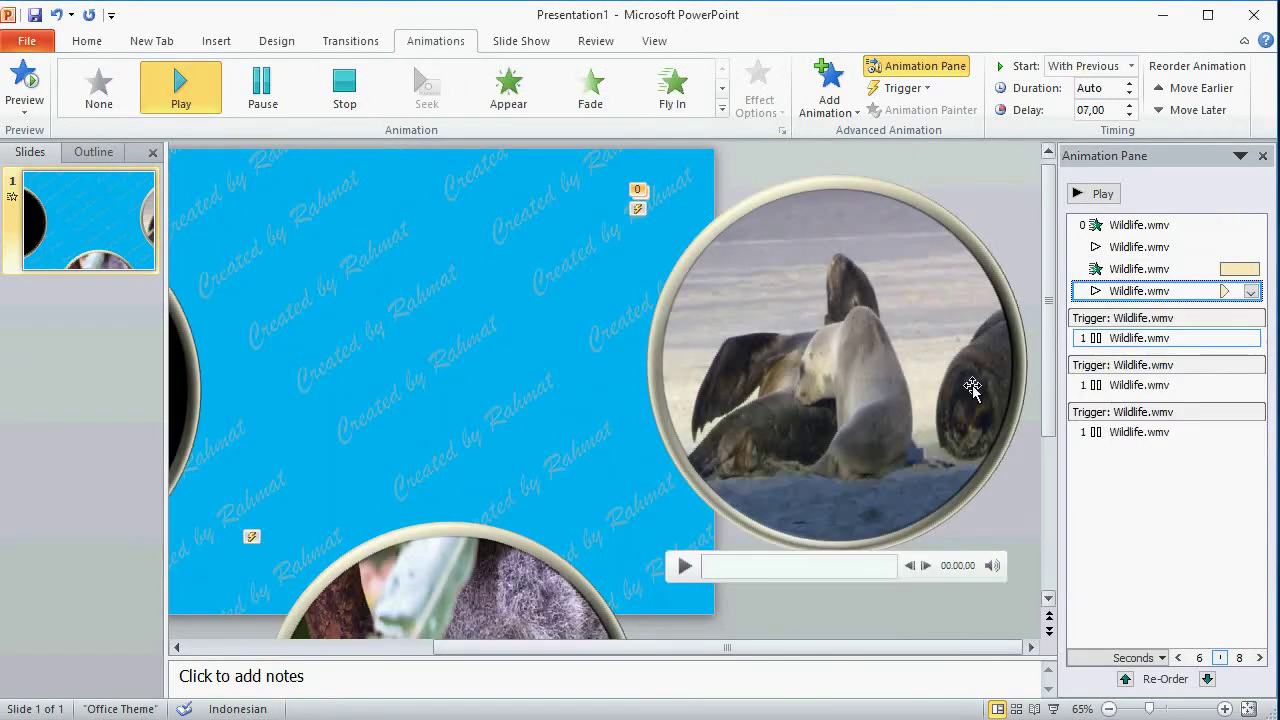
- Set the bottom koala video's playback Start option to Automatically
click(503, 572)
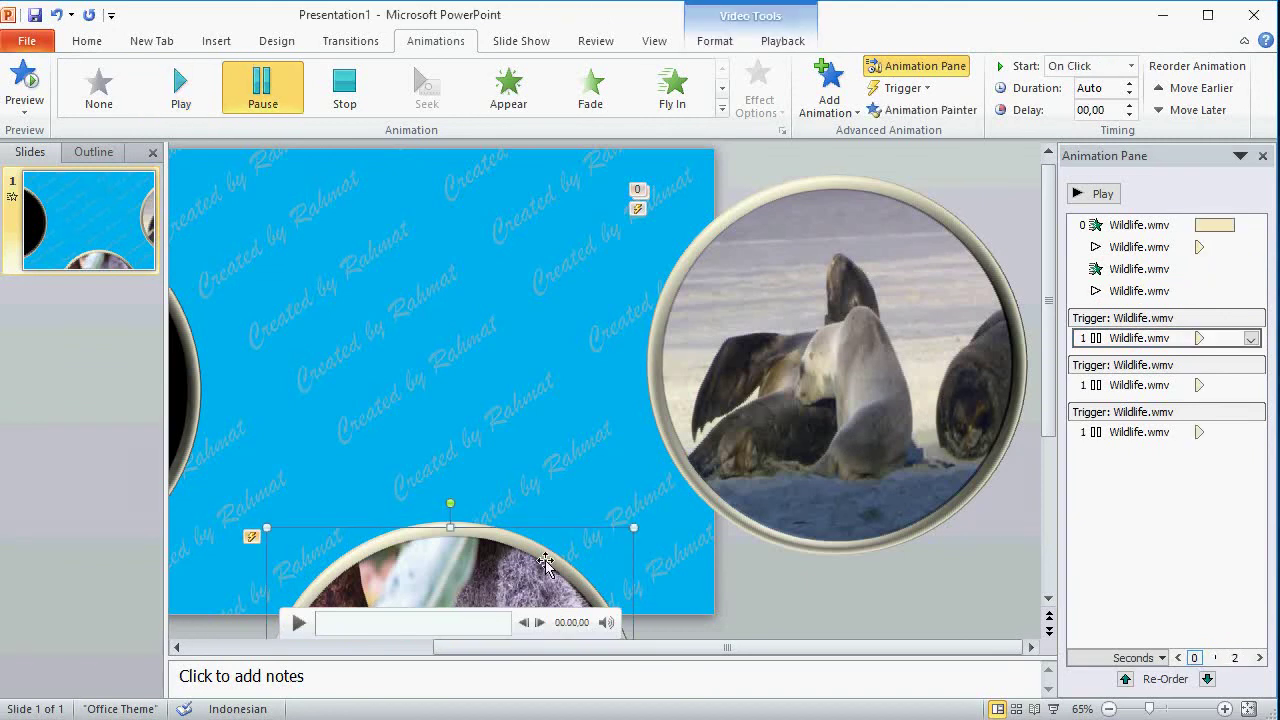
click(772, 44)
click(535, 68)
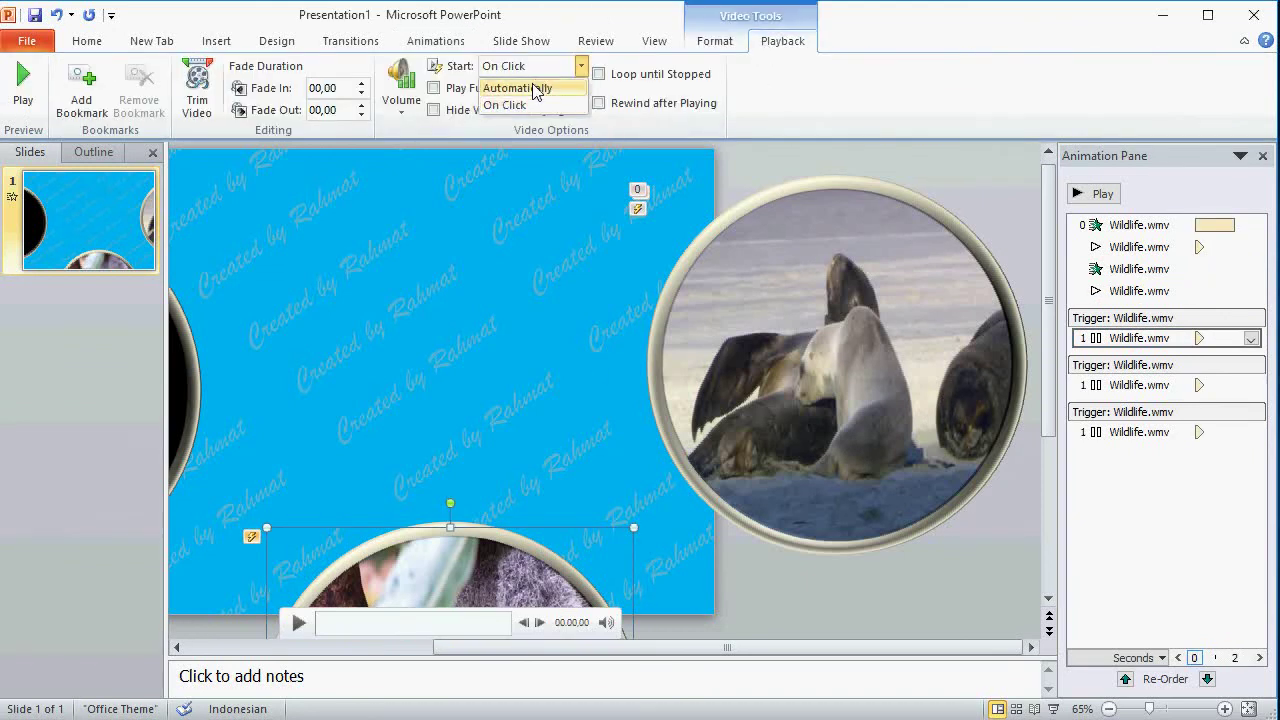
click(534, 86)
click(921, 433)
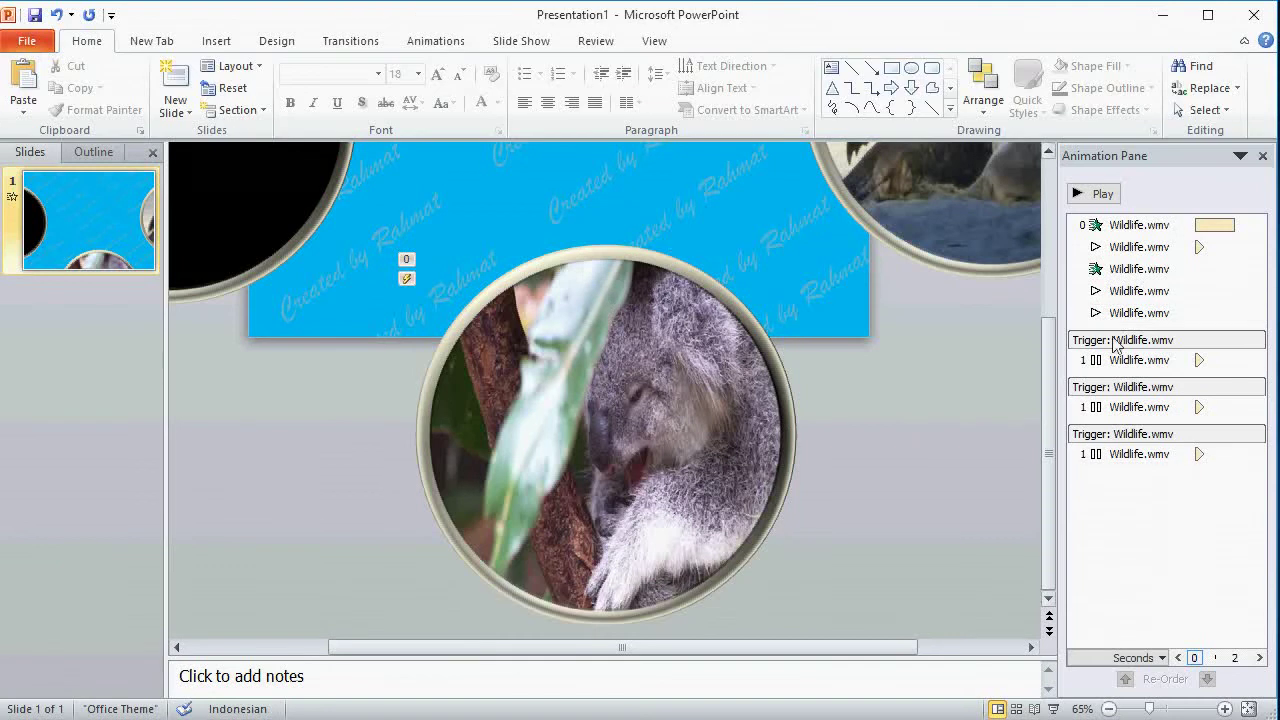
click(724, 326)
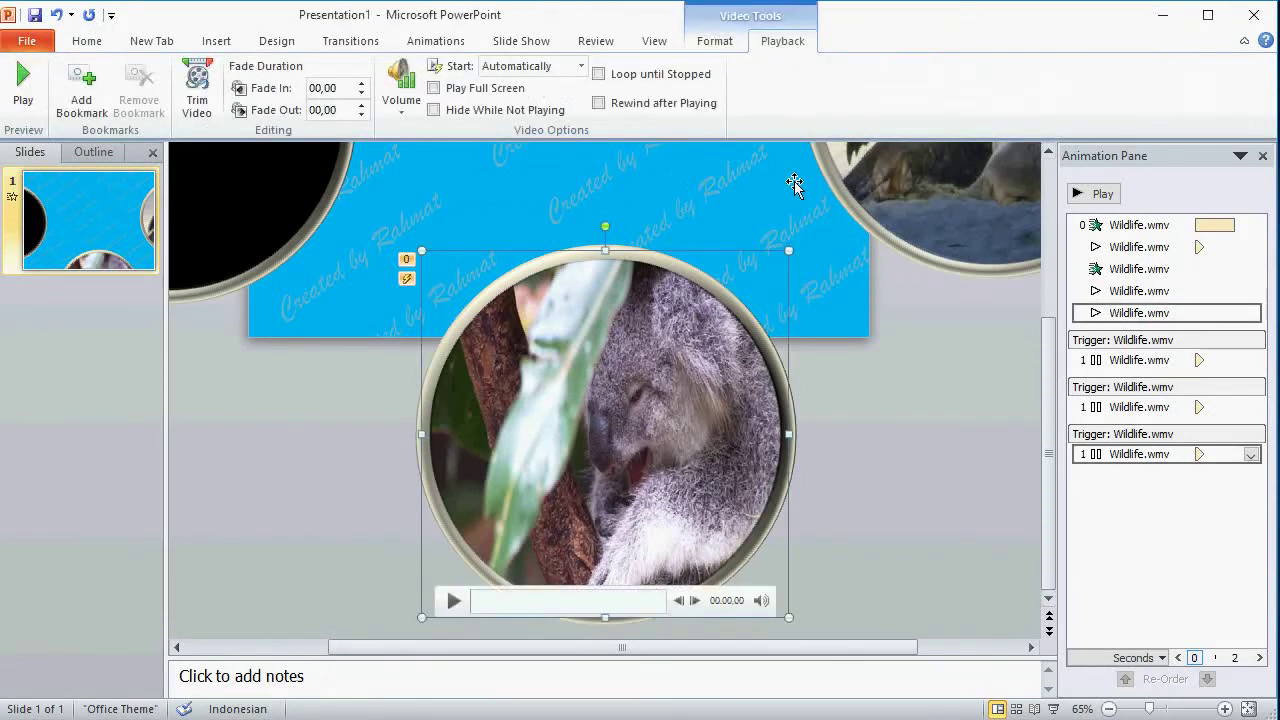
scroll(1040, 212, up, 3)
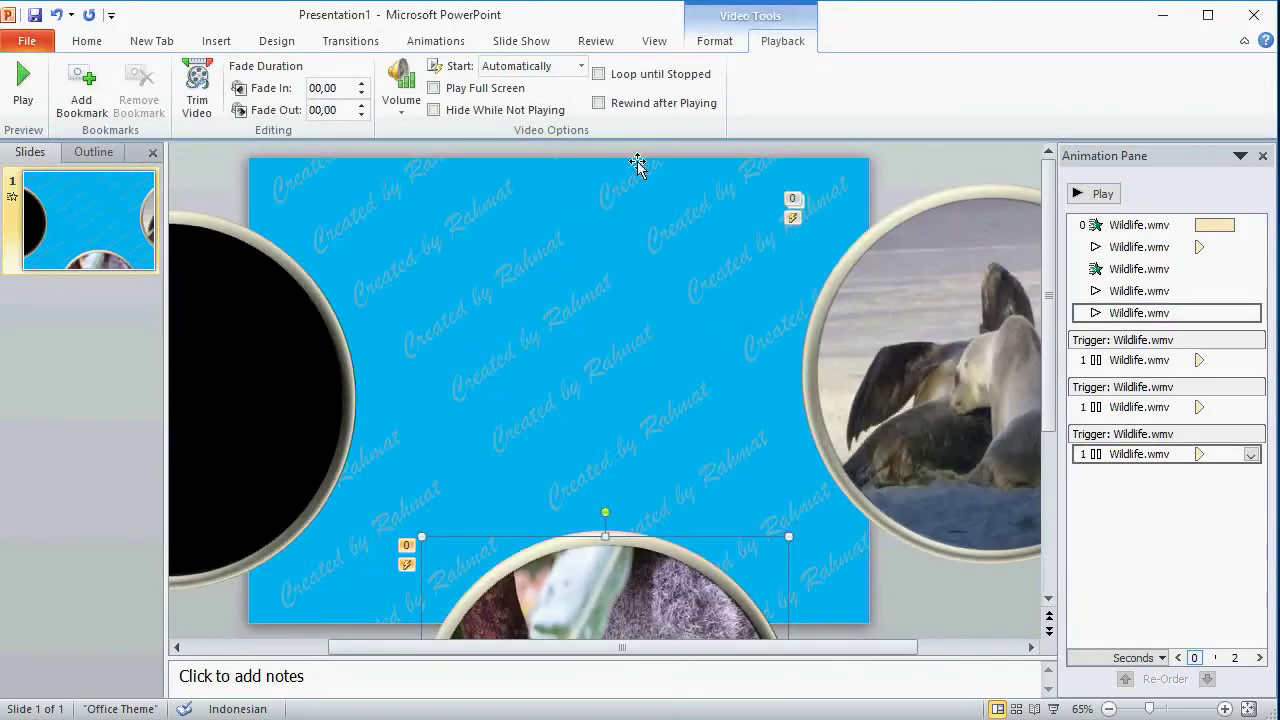
click(441, 43)
- Add the Wheel entrance effect to the koala video
click(838, 108)
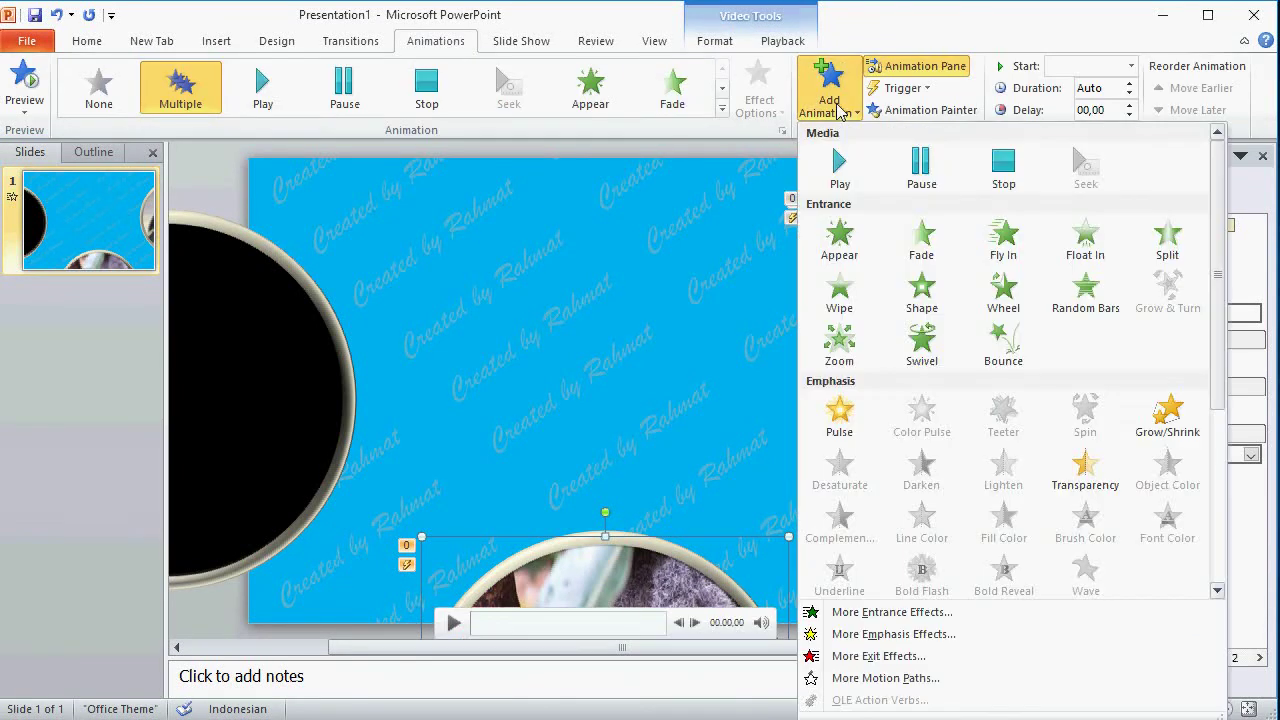
click(905, 612)
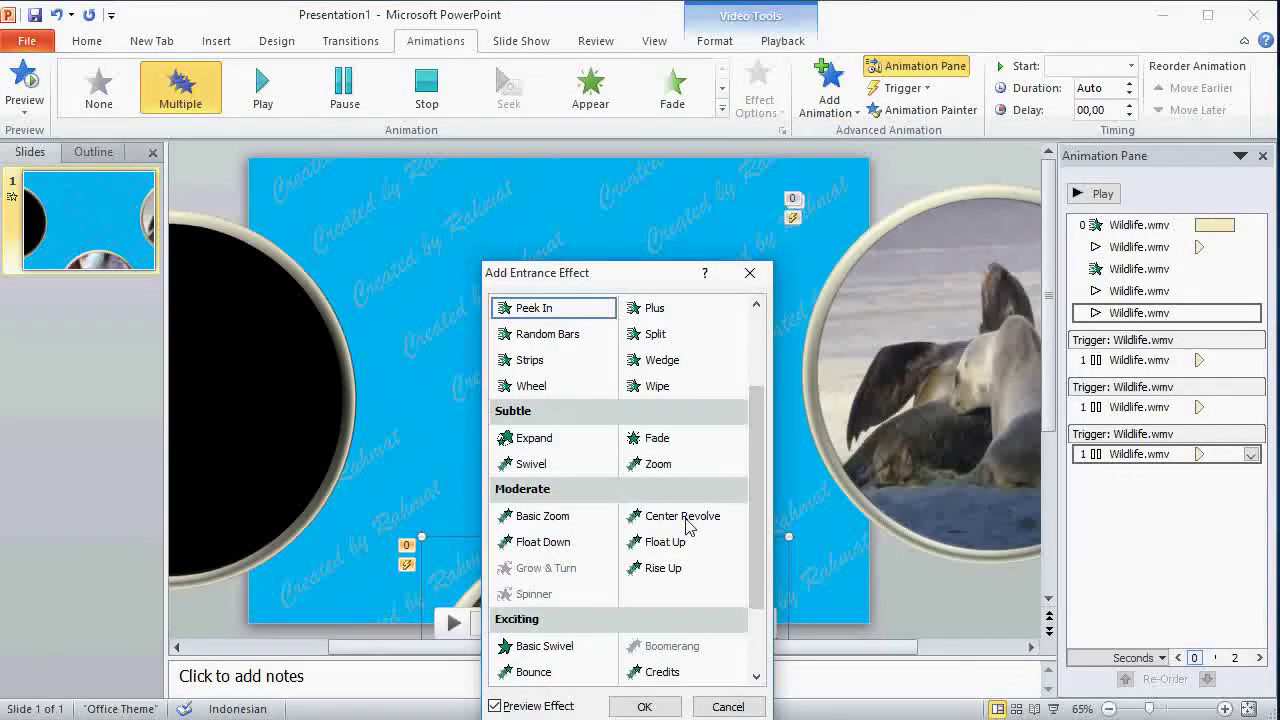
click(545, 389)
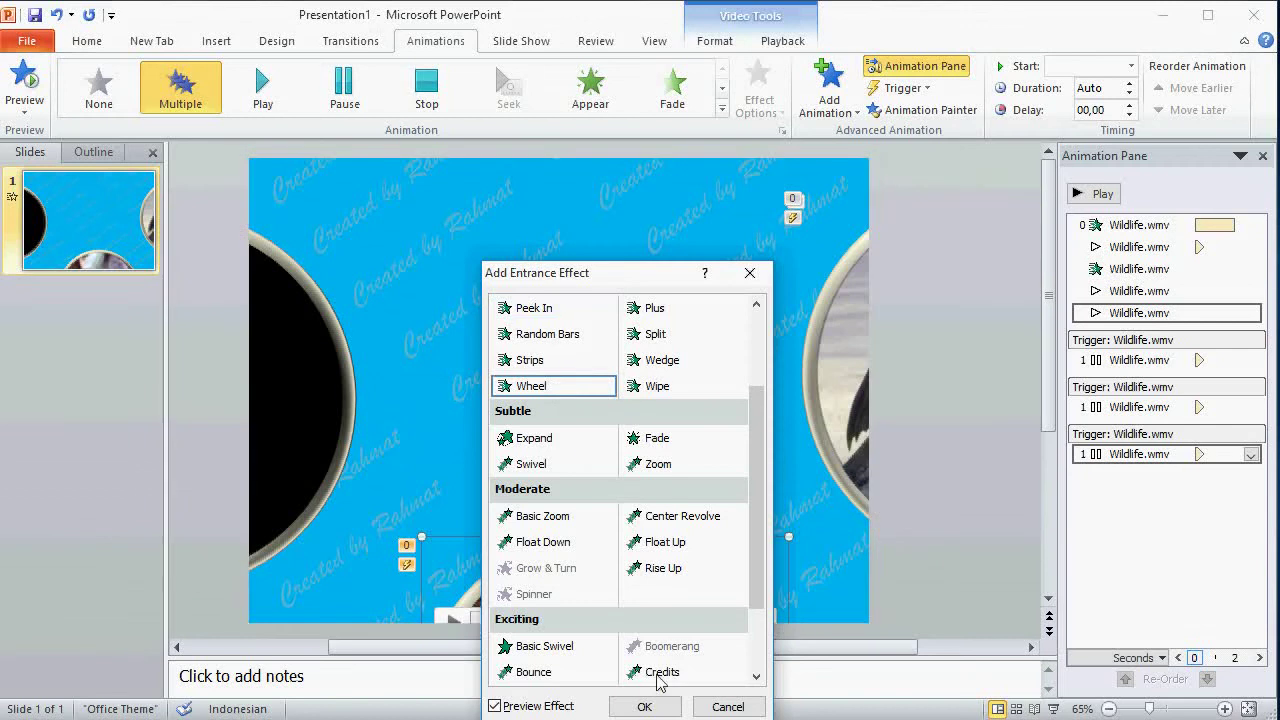
click(648, 706)
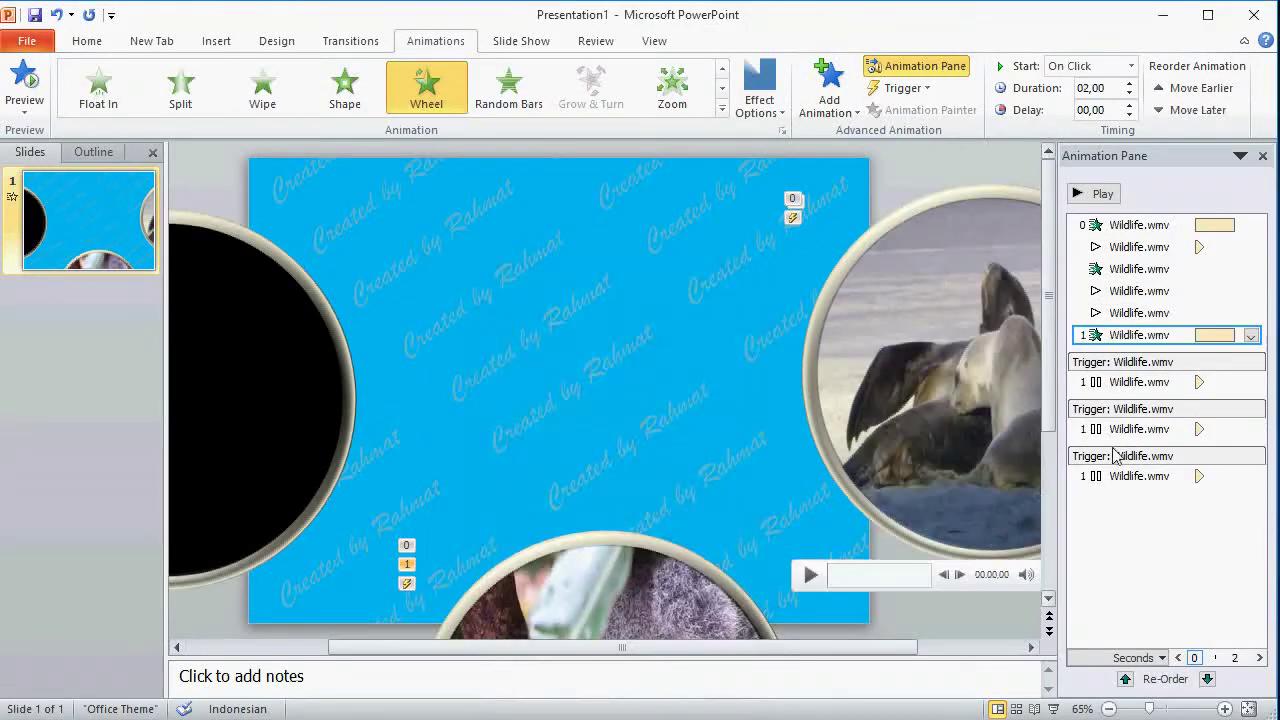
- Move the koala Wheel entrance up and start it With Previous after a 15-second delay
click(1125, 679)
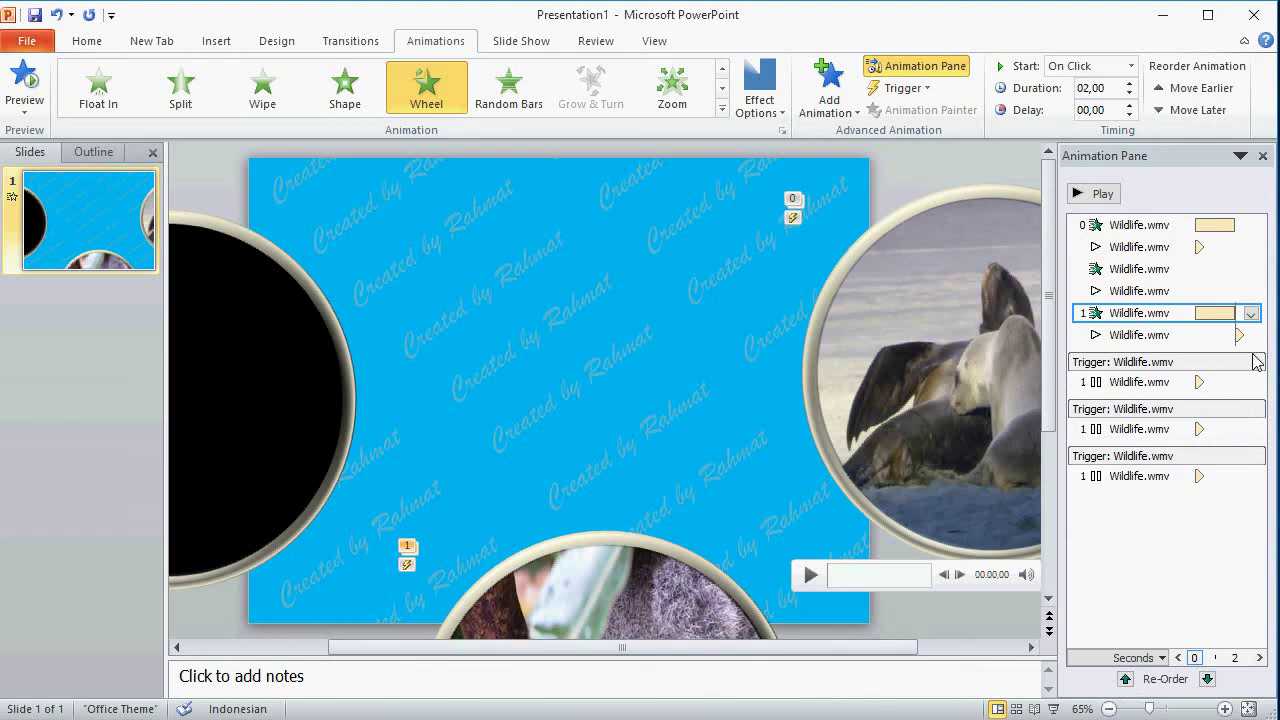
click(1252, 314)
click(1160, 429)
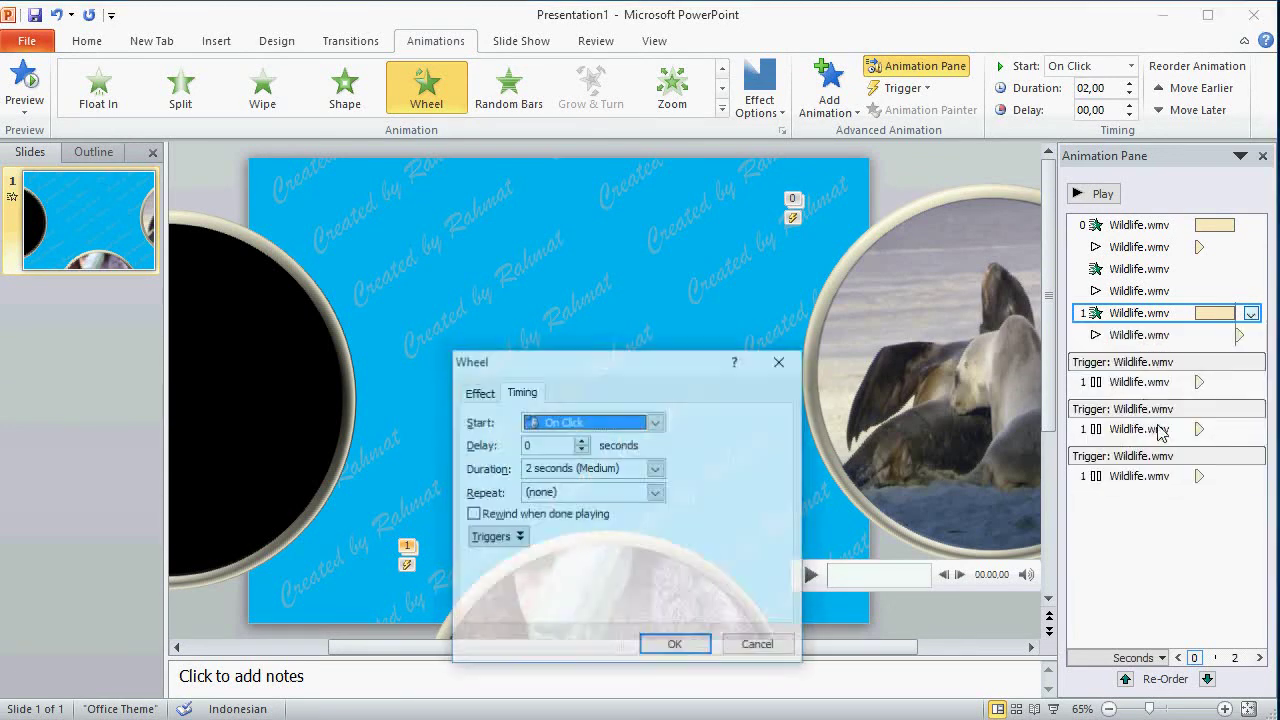
click(628, 422)
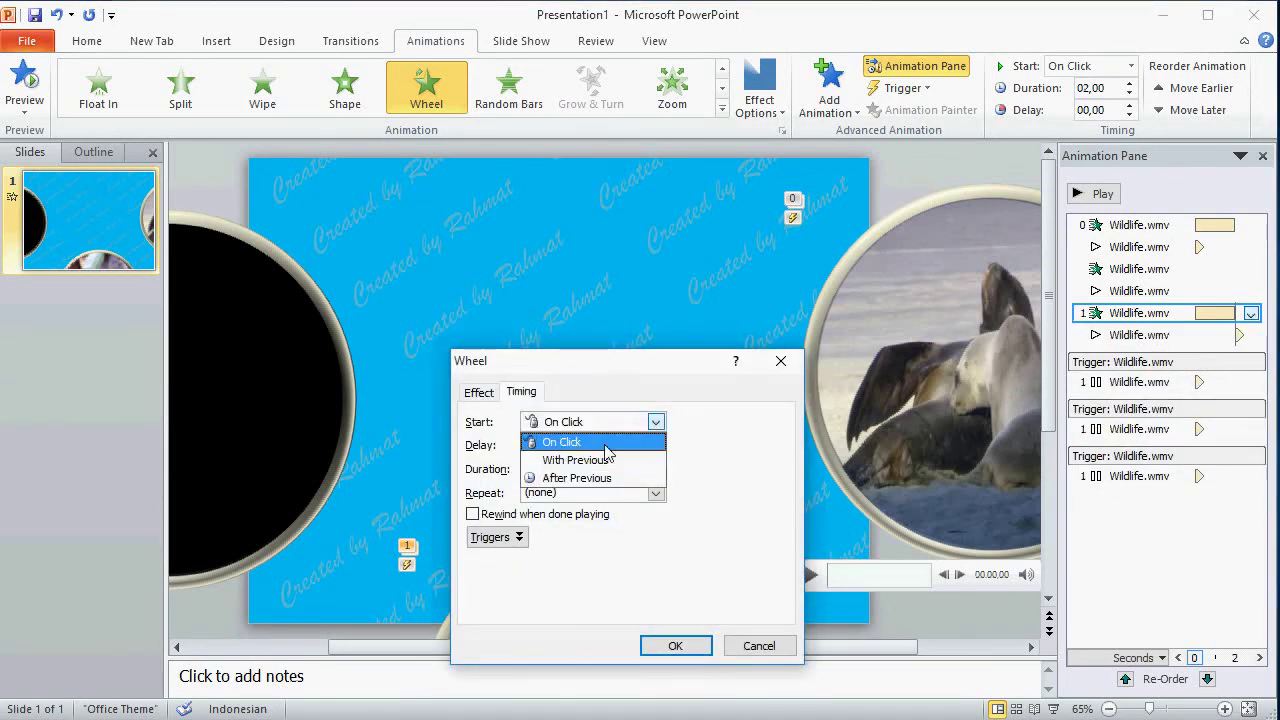
click(604, 460)
key(Tab)
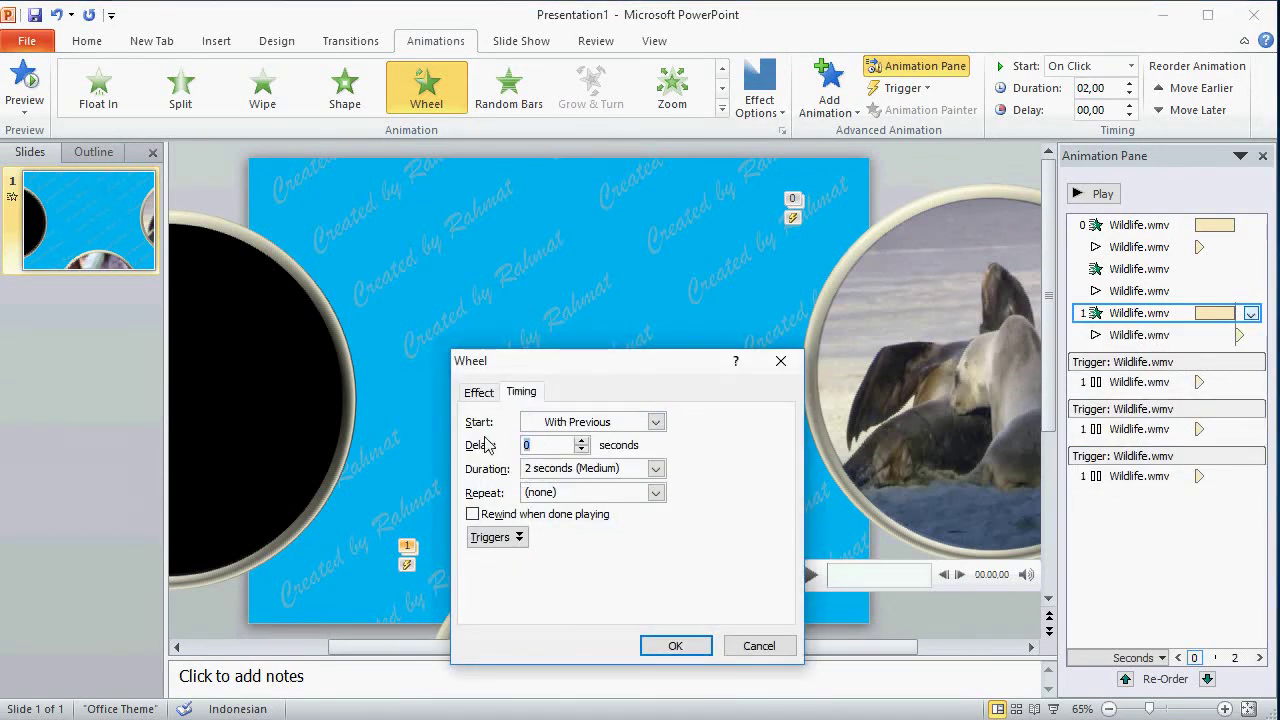
click(480, 392)
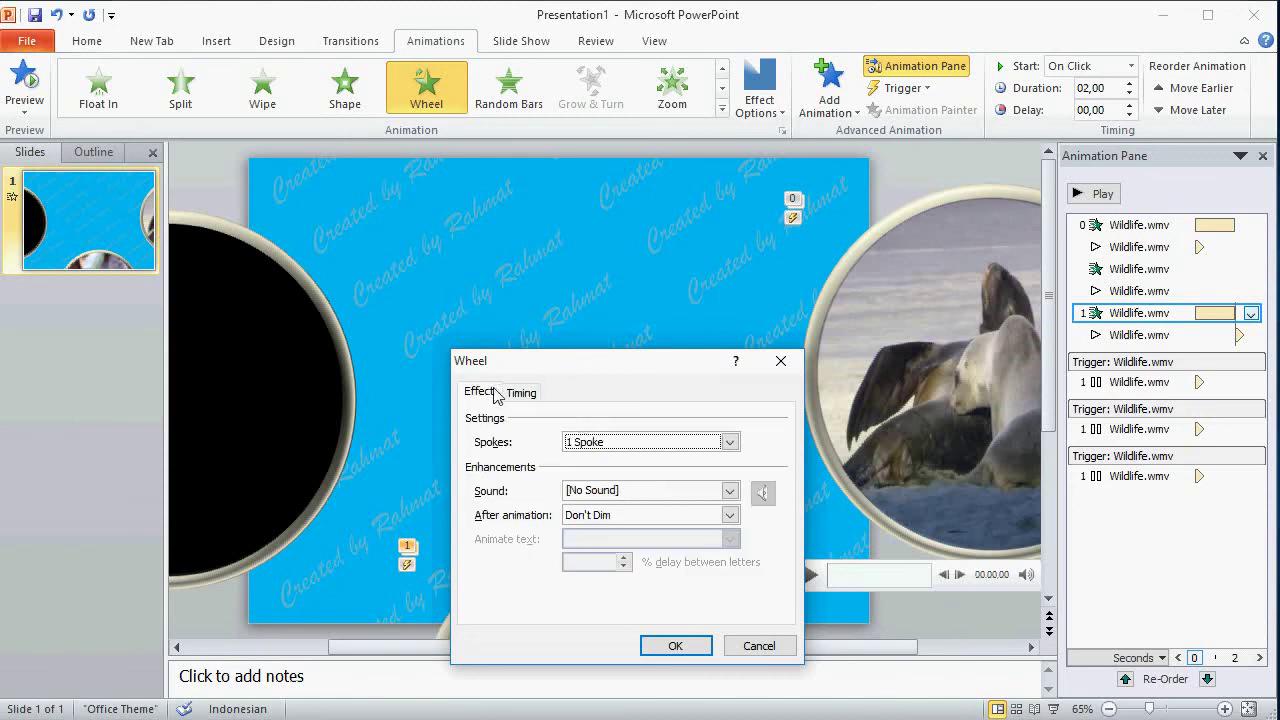
click(521, 392)
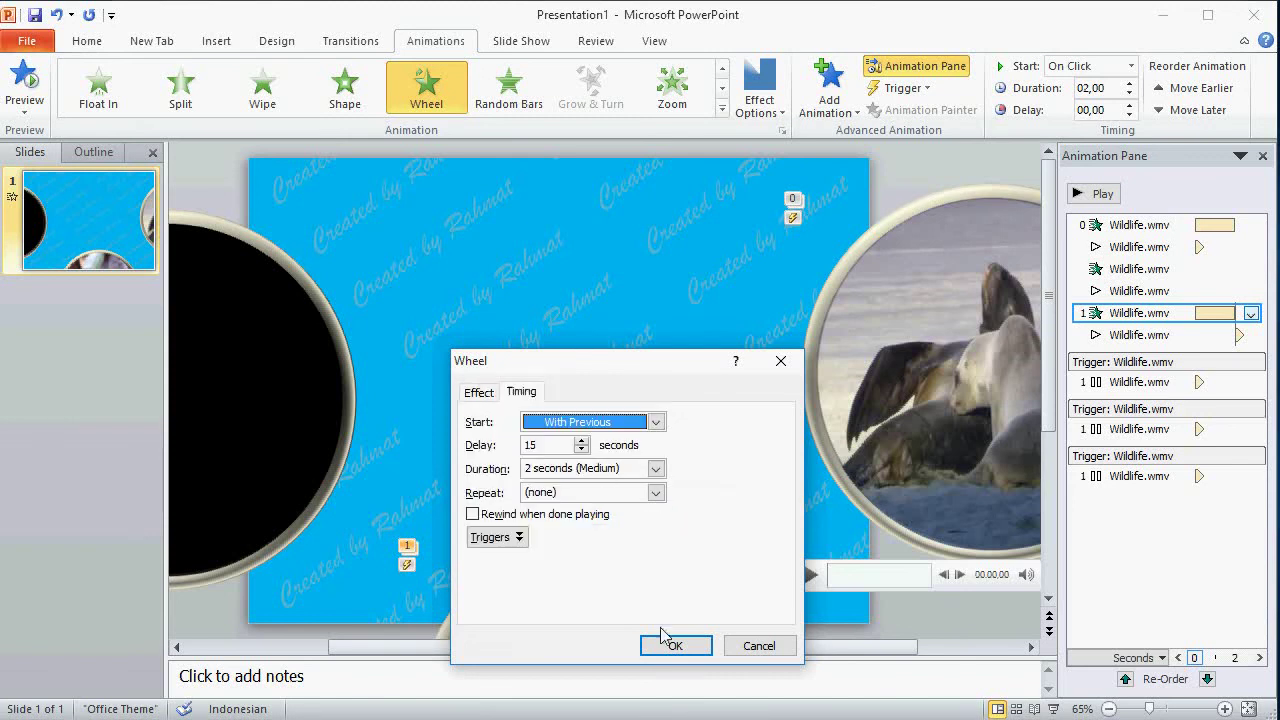
click(675, 646)
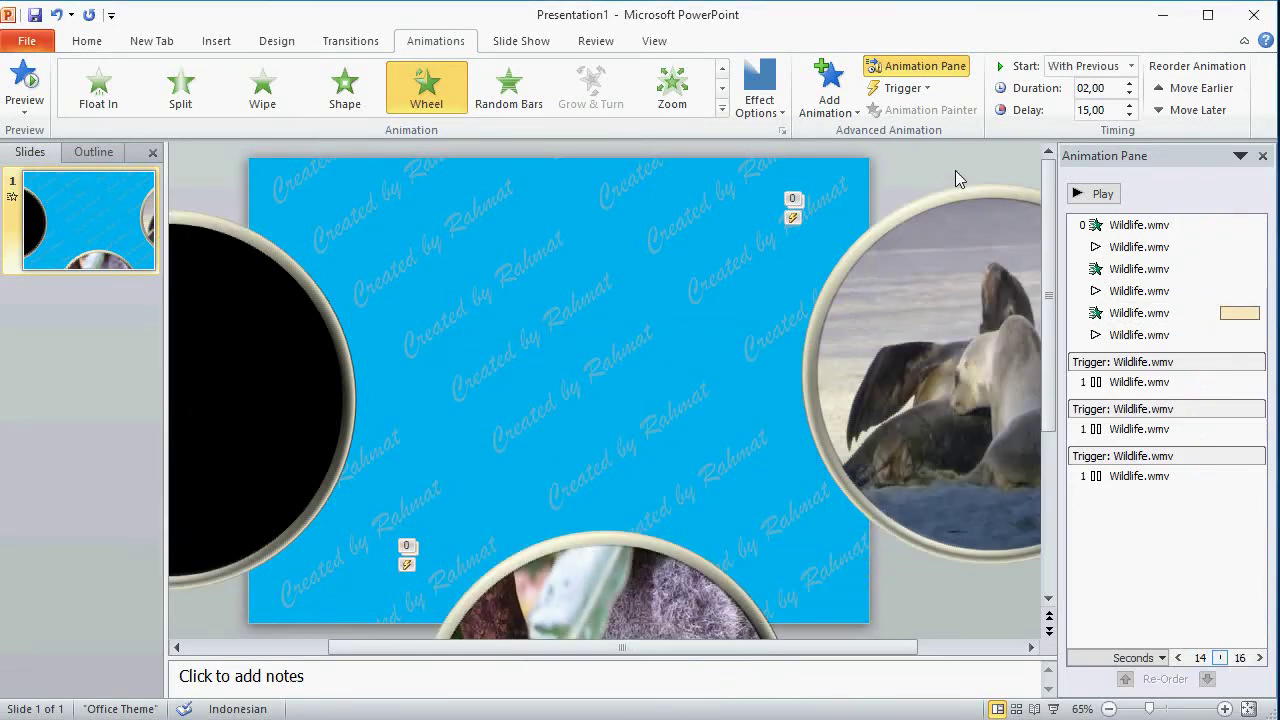
- Set the koala video's play entry to start With Previous
click(1180, 335)
click(1250, 337)
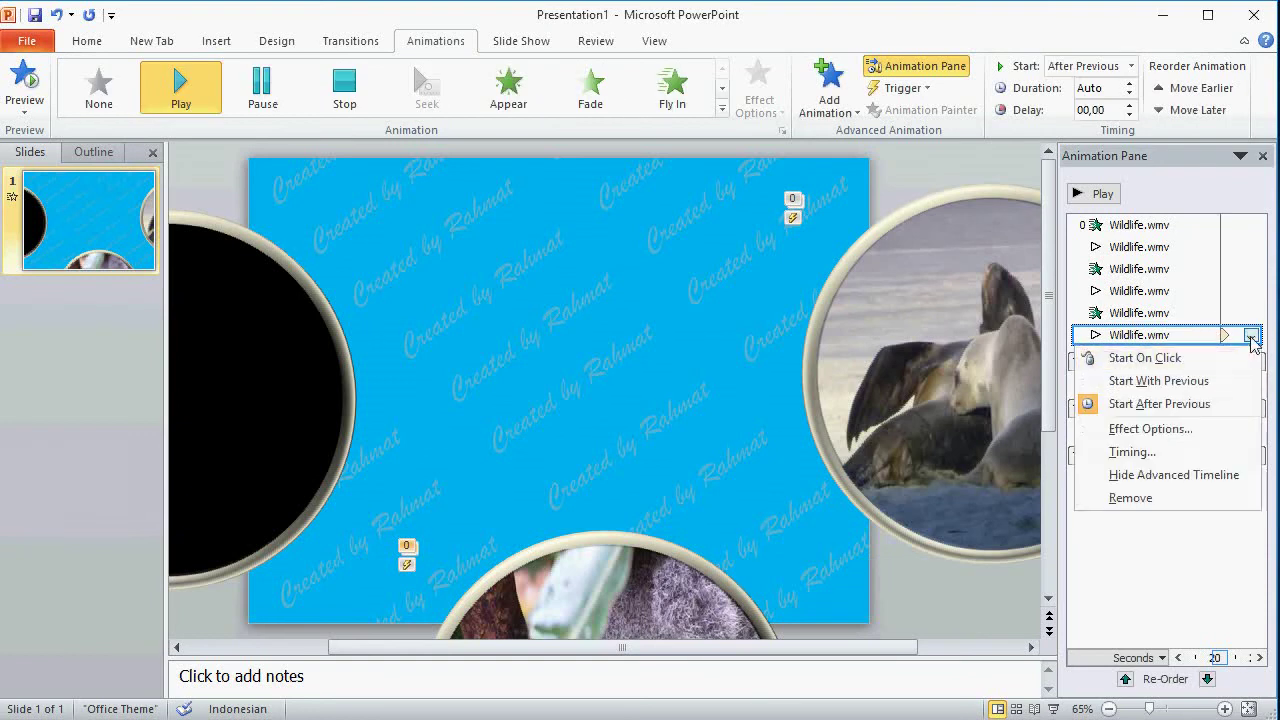
click(1197, 380)
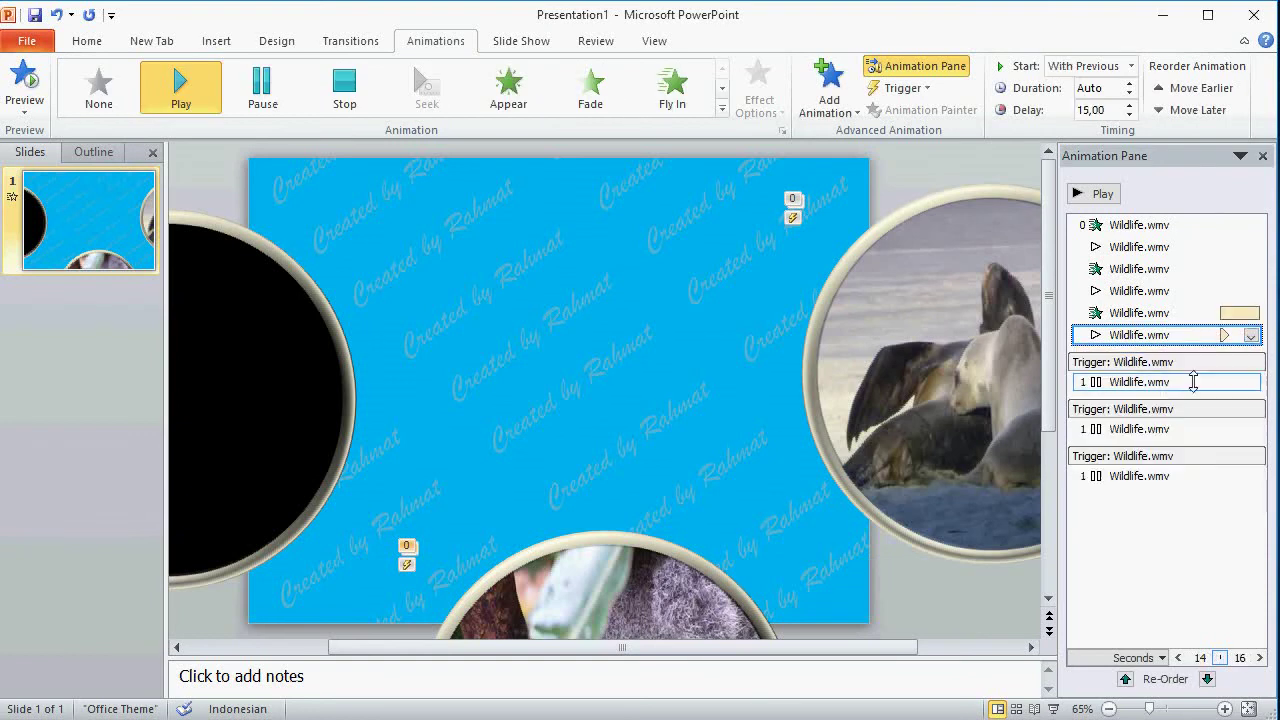
click(913, 184)
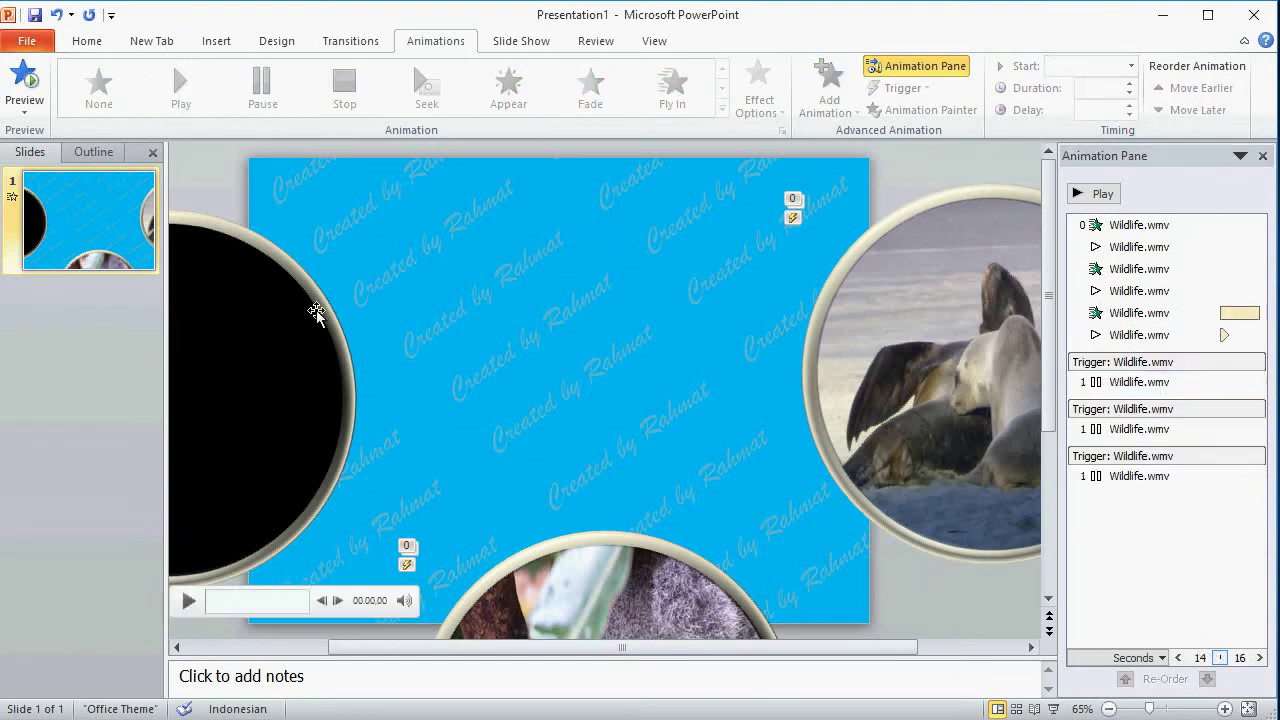
- Drag the black, seal and koala videos together near the slide centre
click(257, 302)
drag(241, 295, 558, 268)
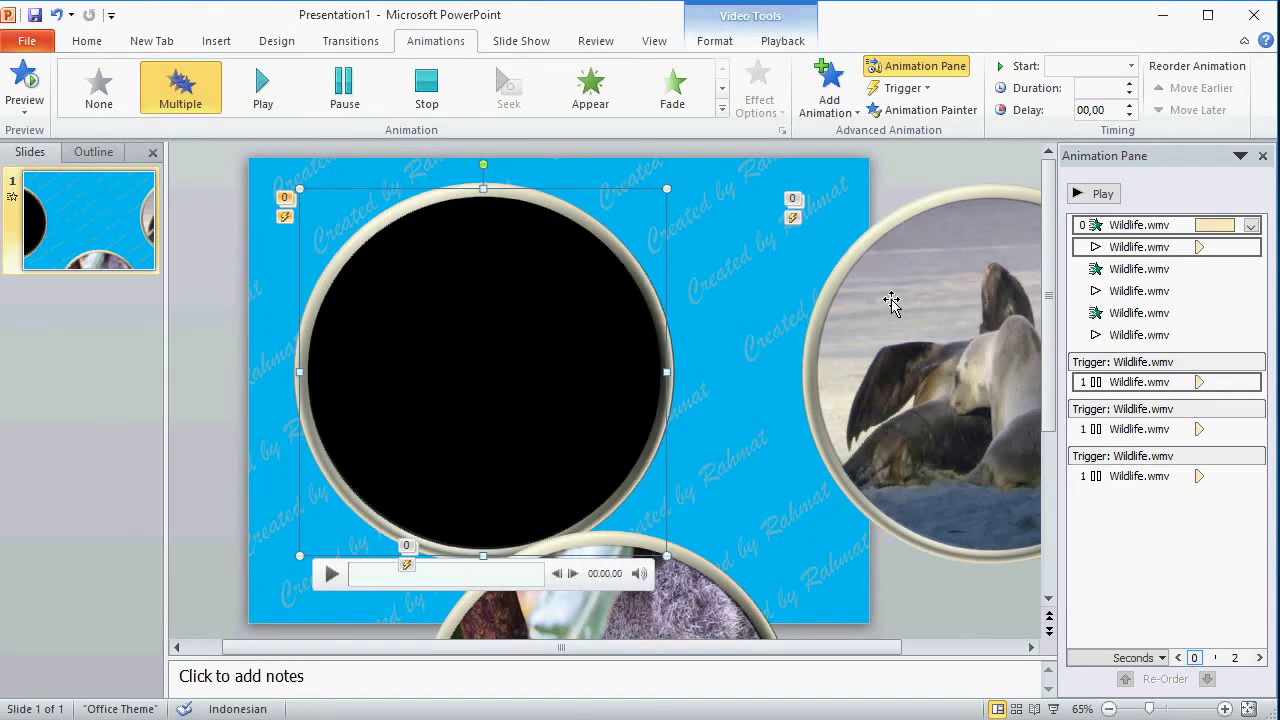
drag(891, 303, 568, 347)
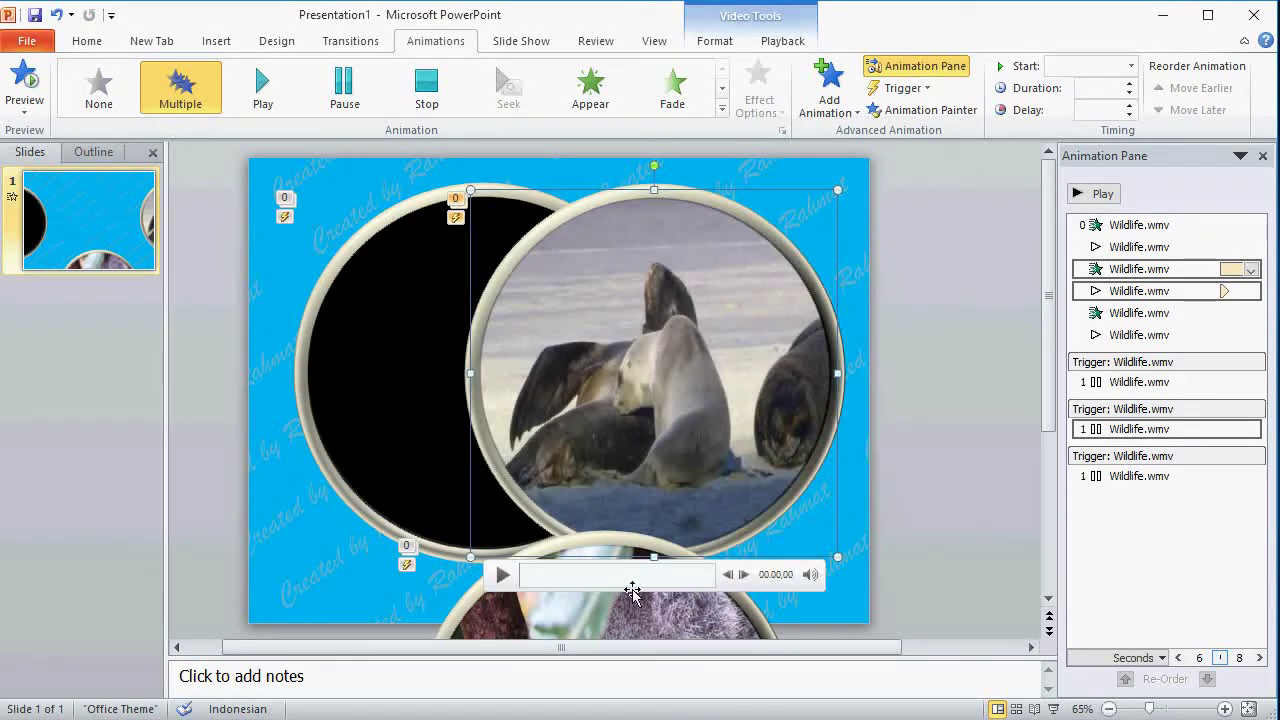
drag(572, 600, 723, 380)
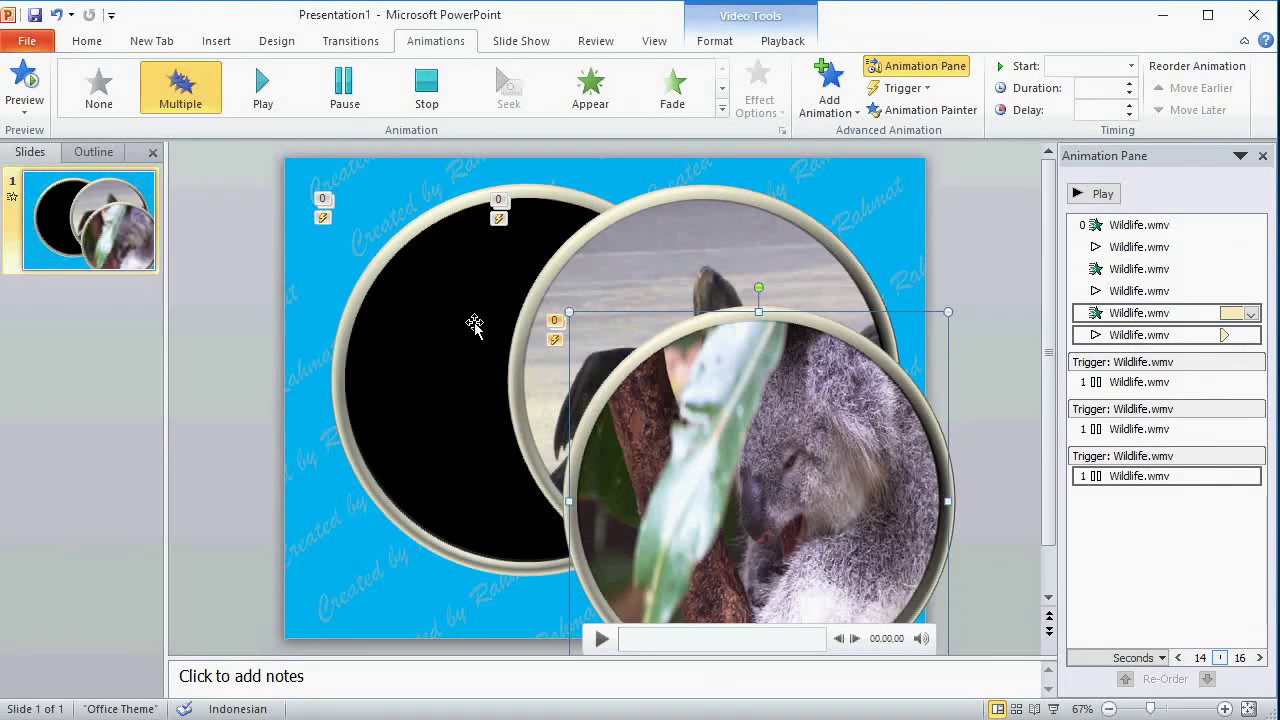
- Select all three videos and apply Align Center and Align Middle to stack them
shift+click(679, 220)
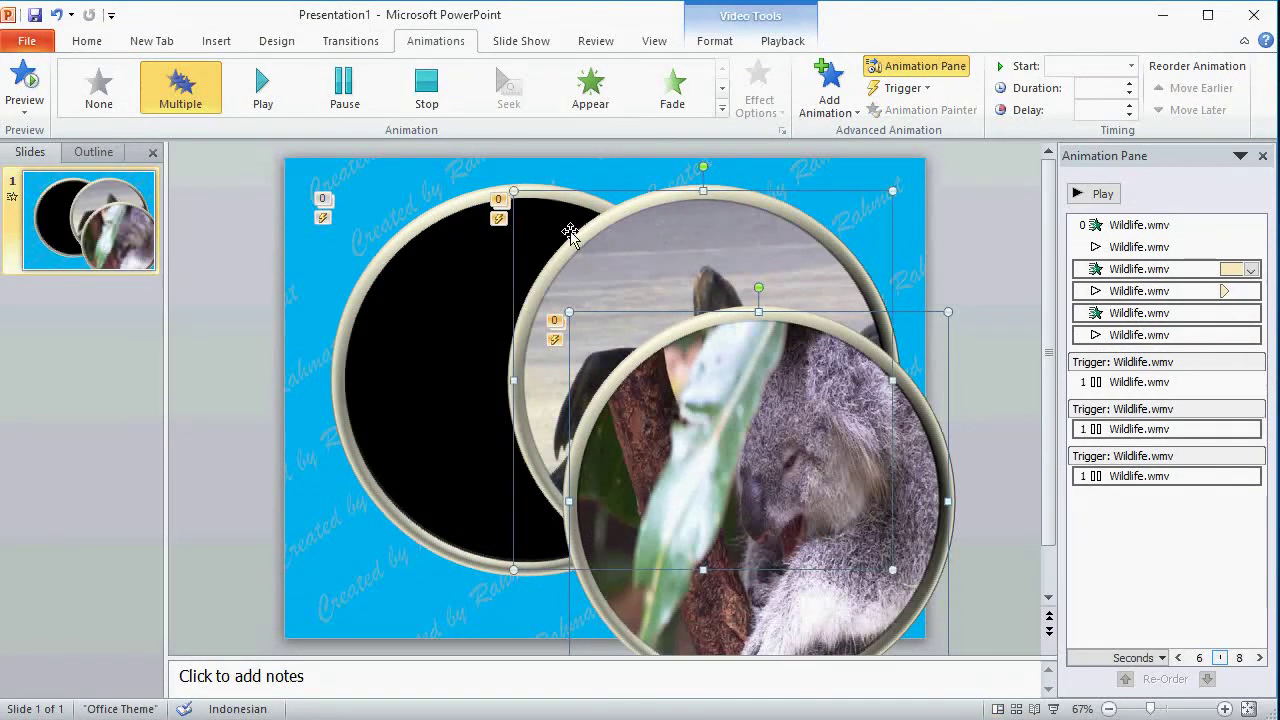
shift+click(473, 232)
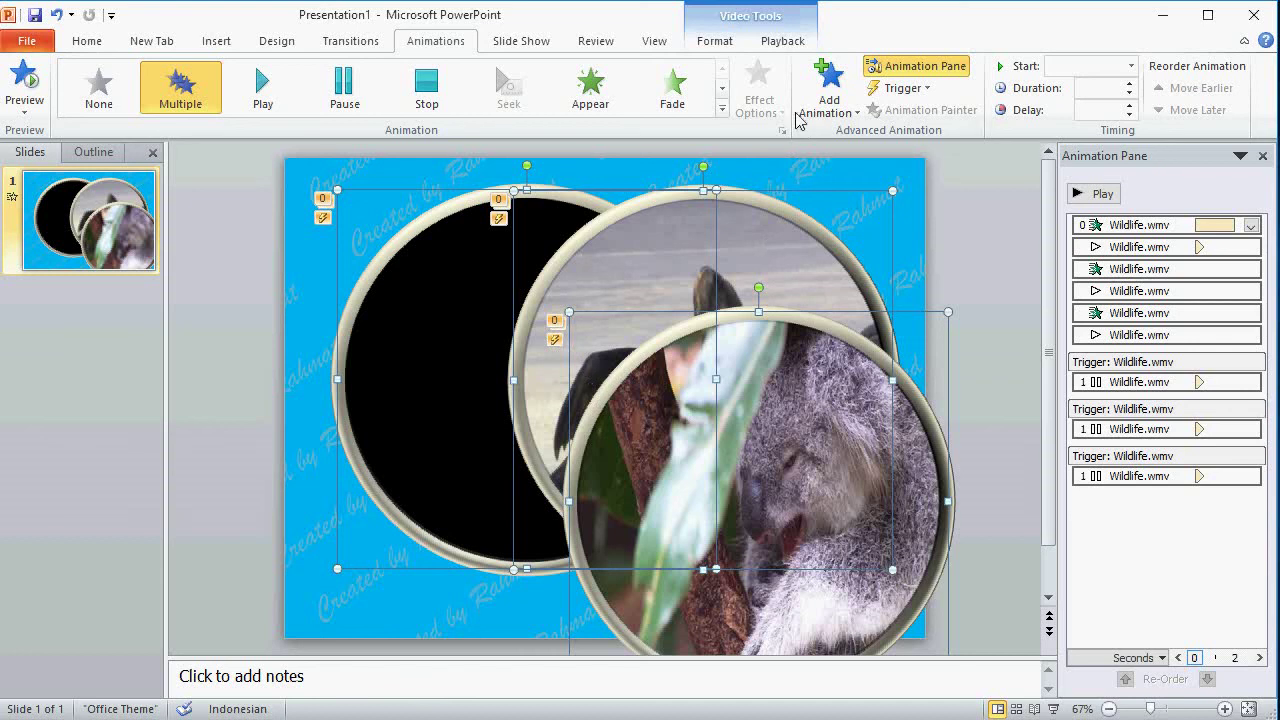
click(719, 45)
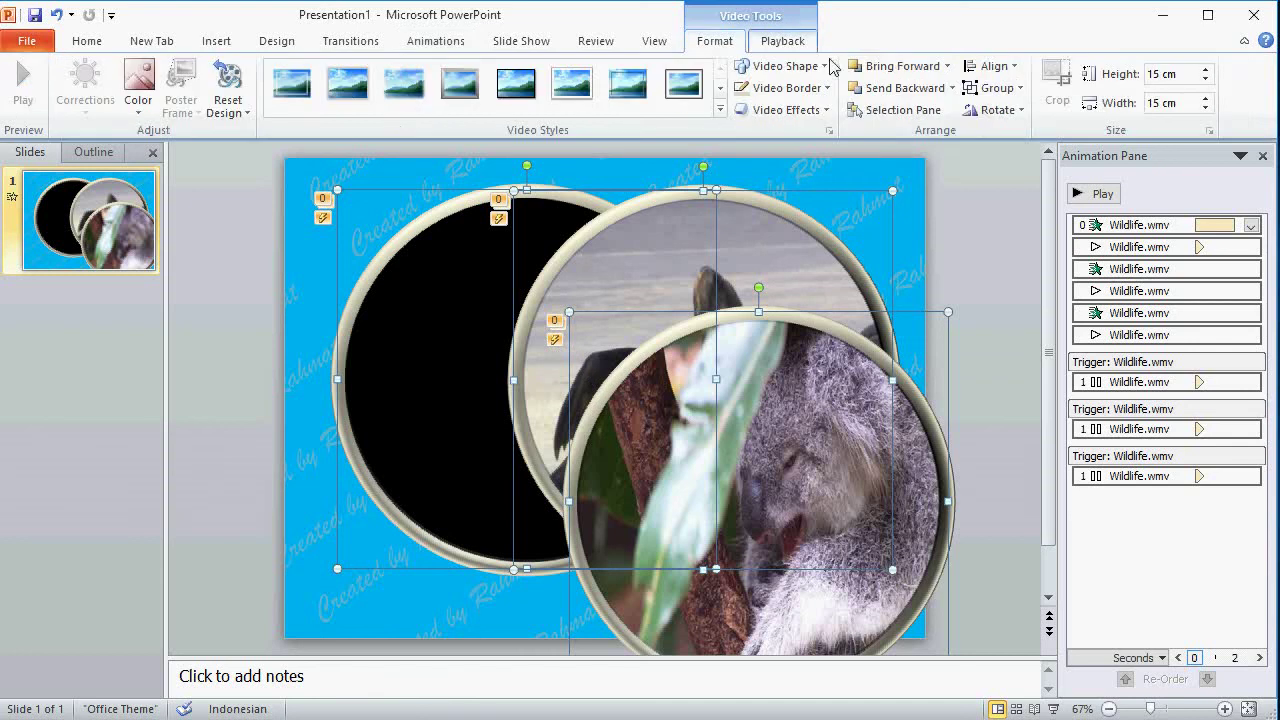
click(990, 65)
click(1015, 112)
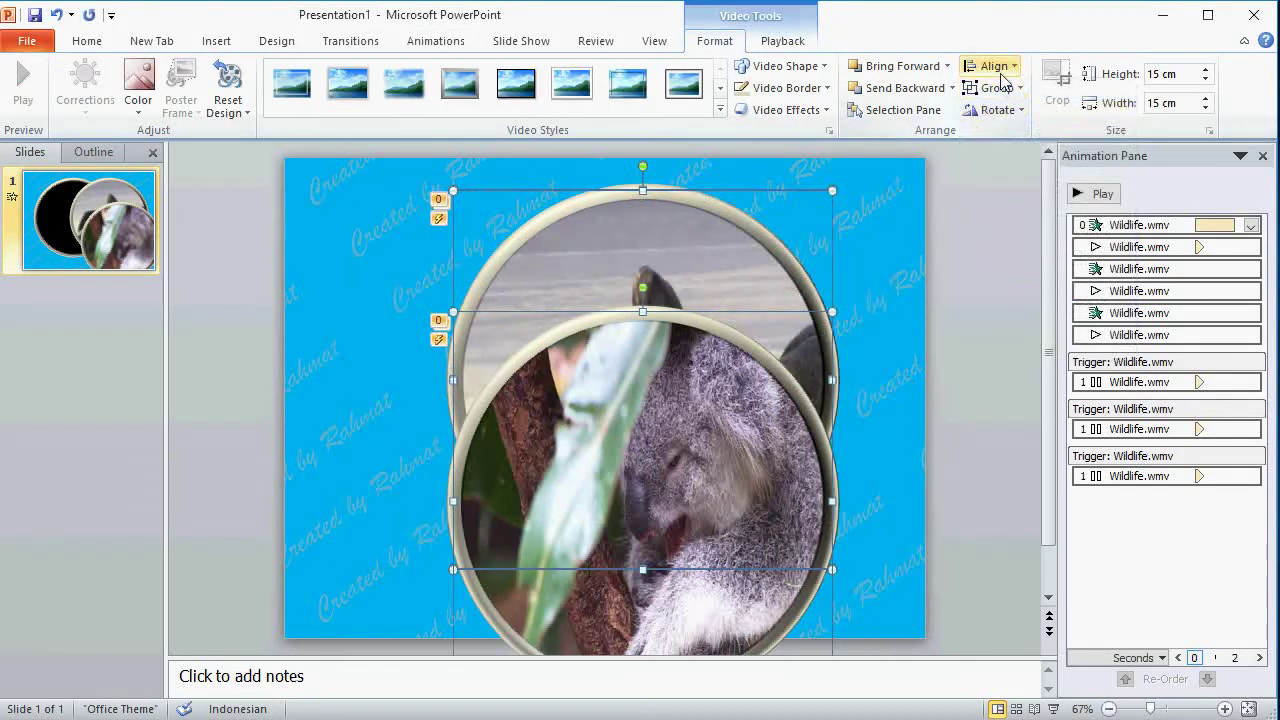
click(990, 65)
click(1027, 182)
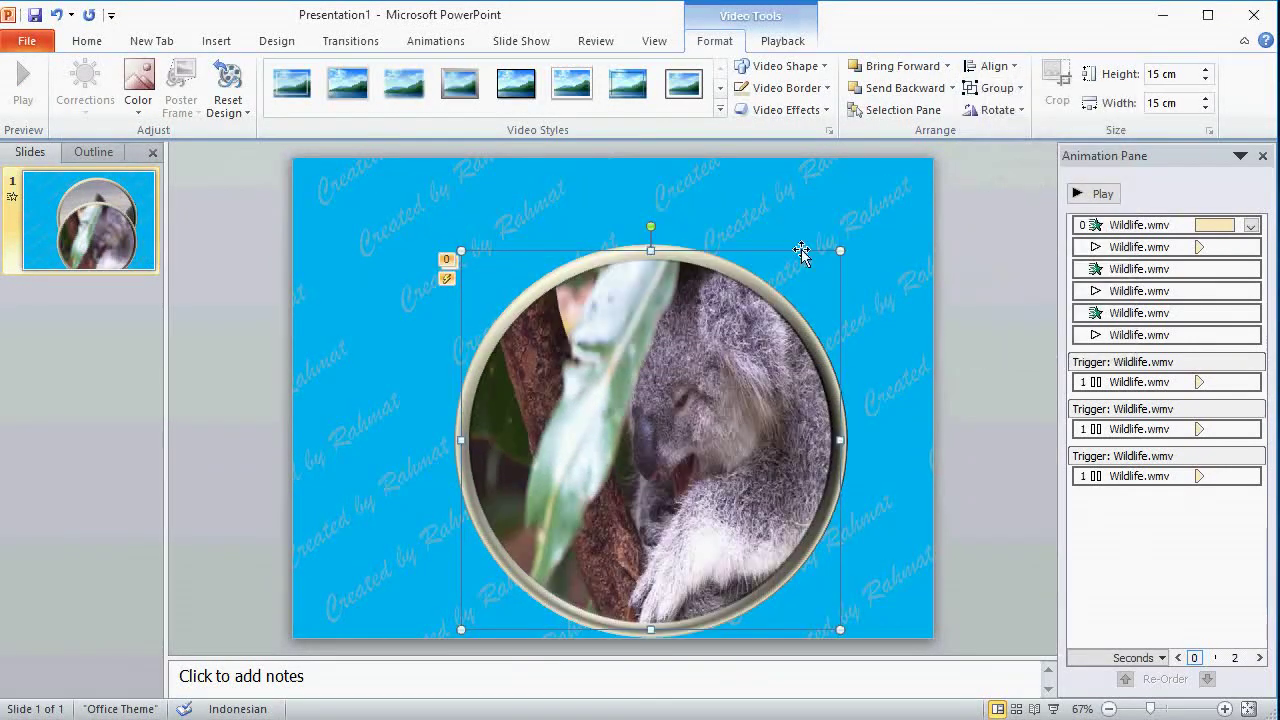
- Nudge the stacked circle up and left, then send the video to back
drag(679, 250, 639, 217)
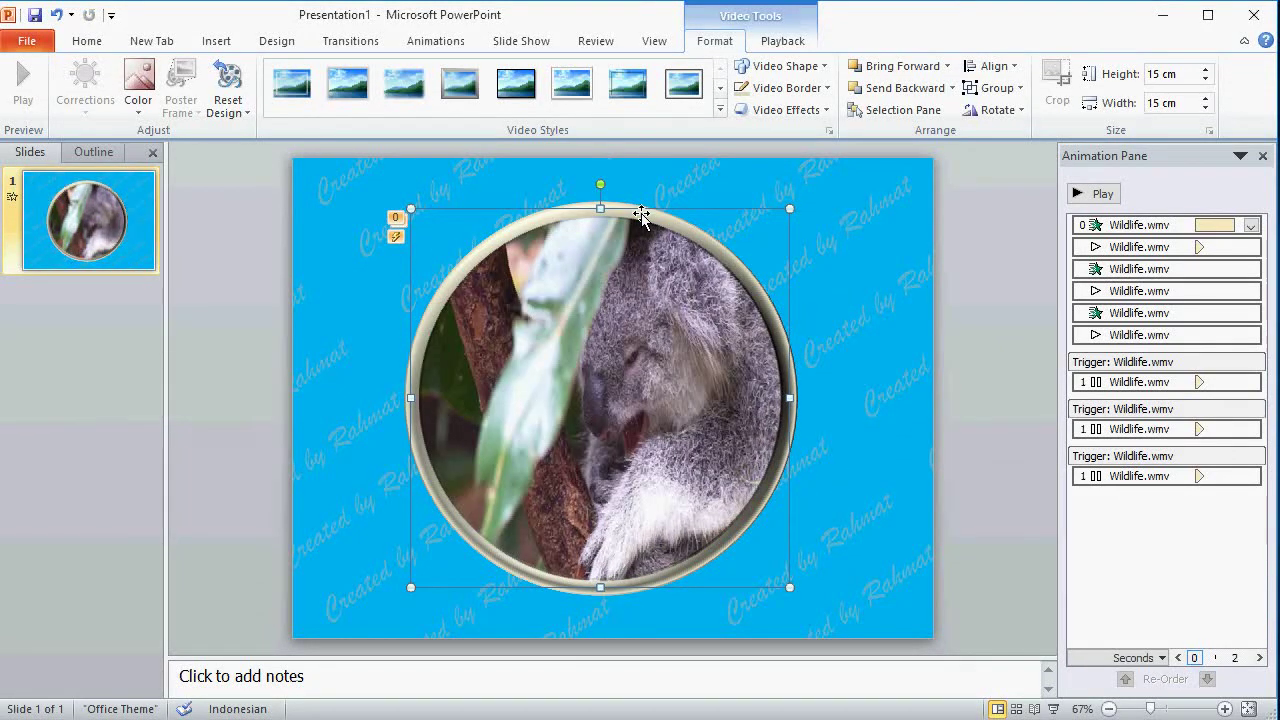
right_click(640, 215)
mouse_move(765, 367)
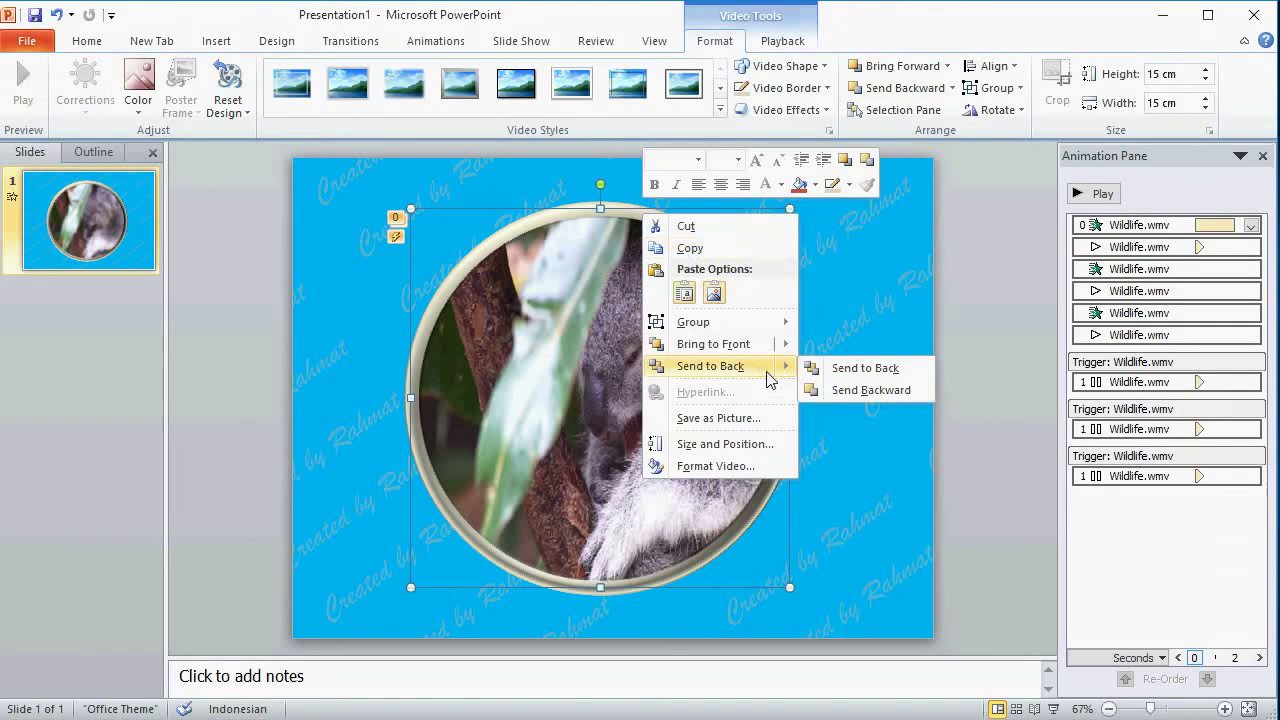
click(828, 367)
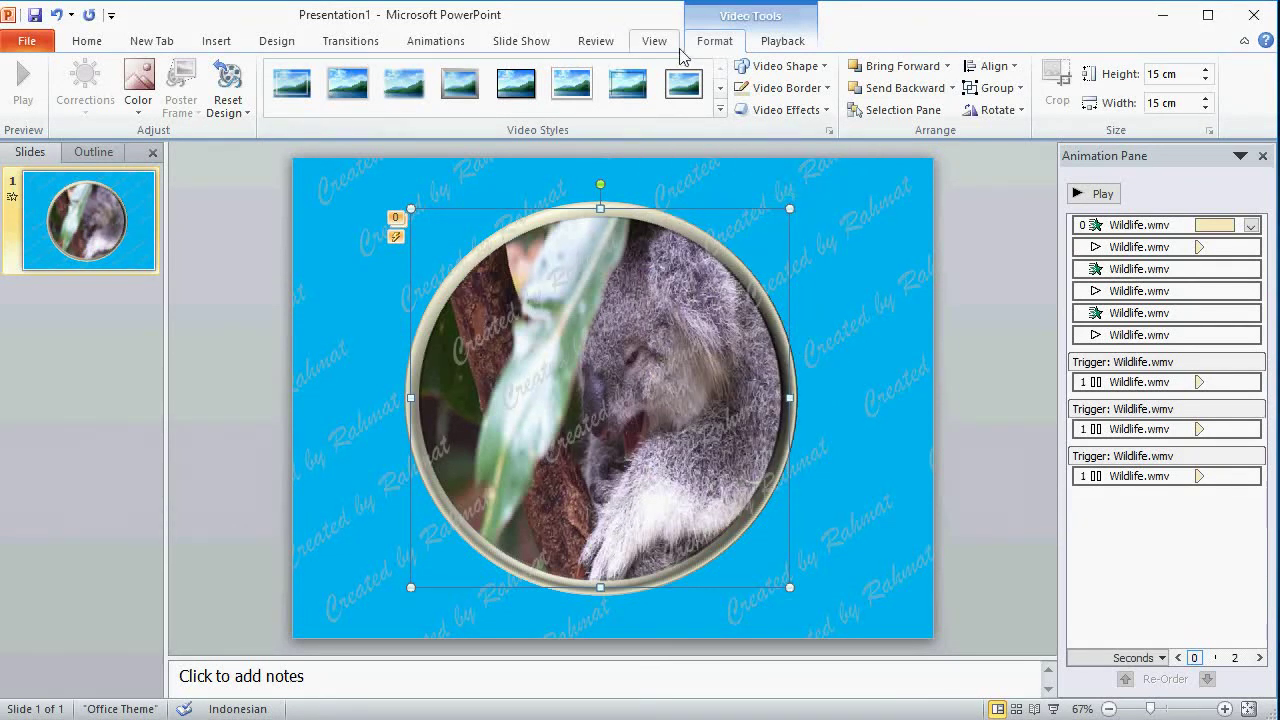
click(537, 54)
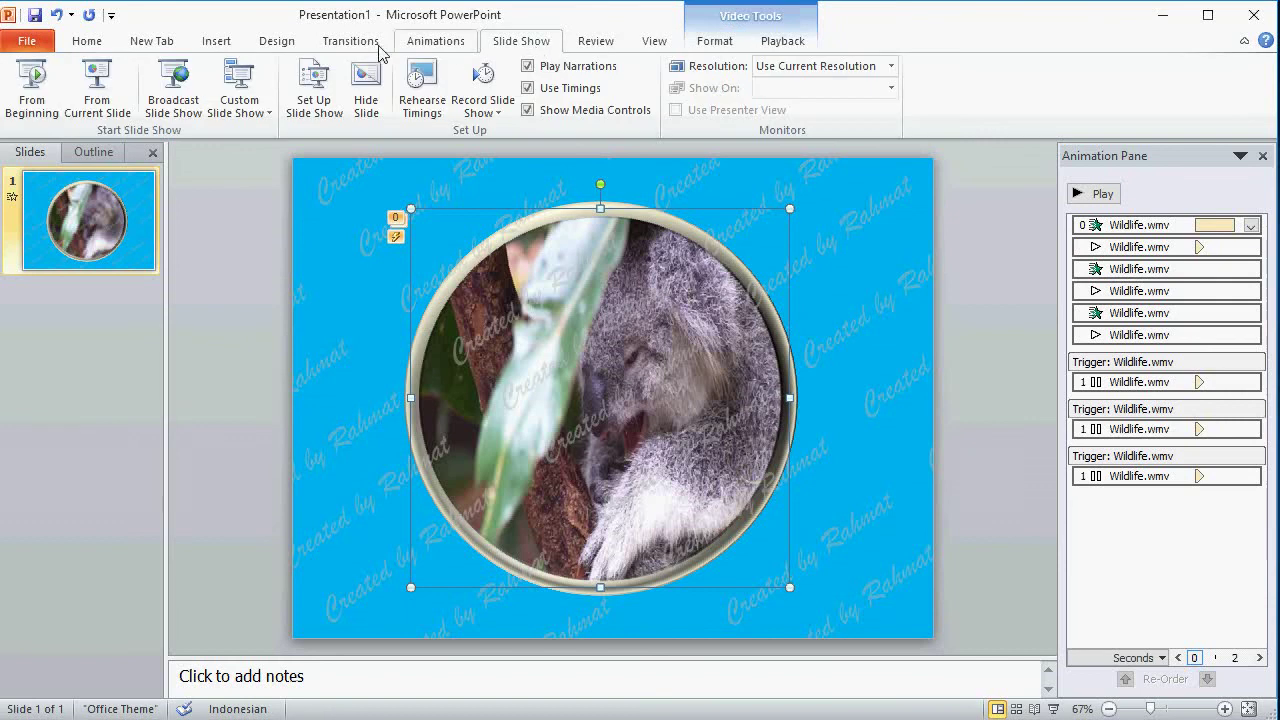
- Run the slide show From Beginning
click(33, 116)
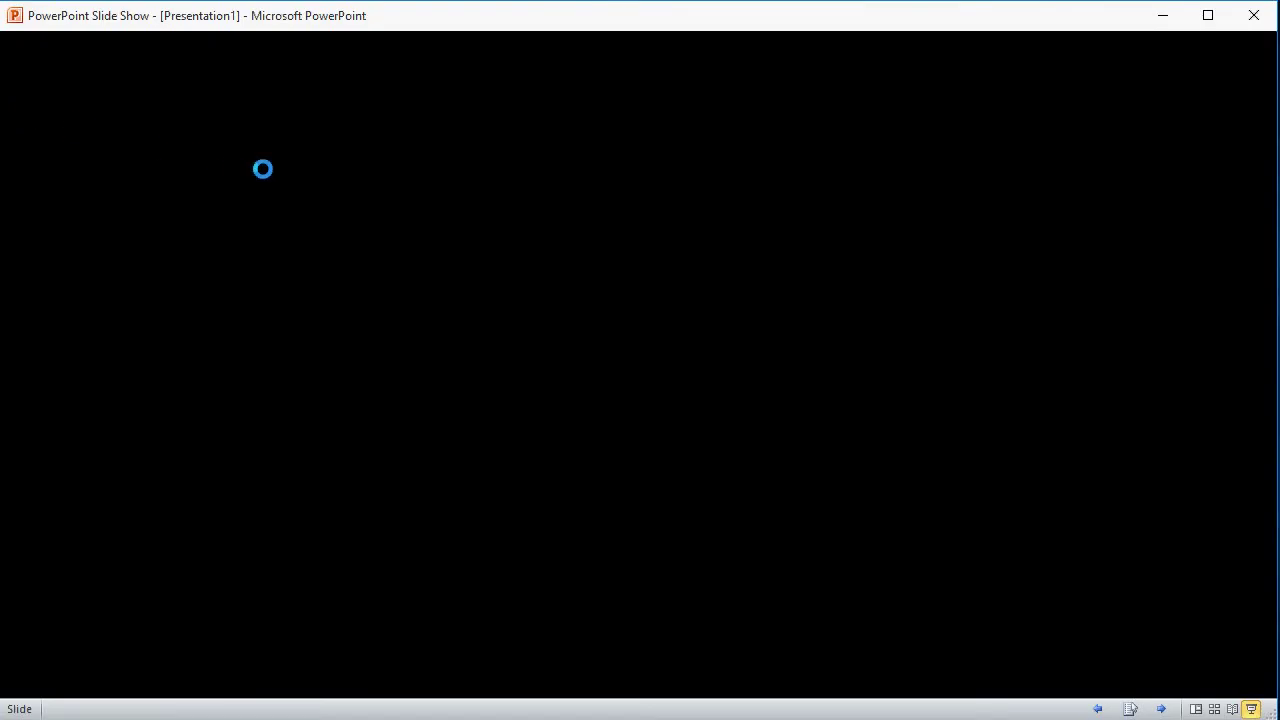